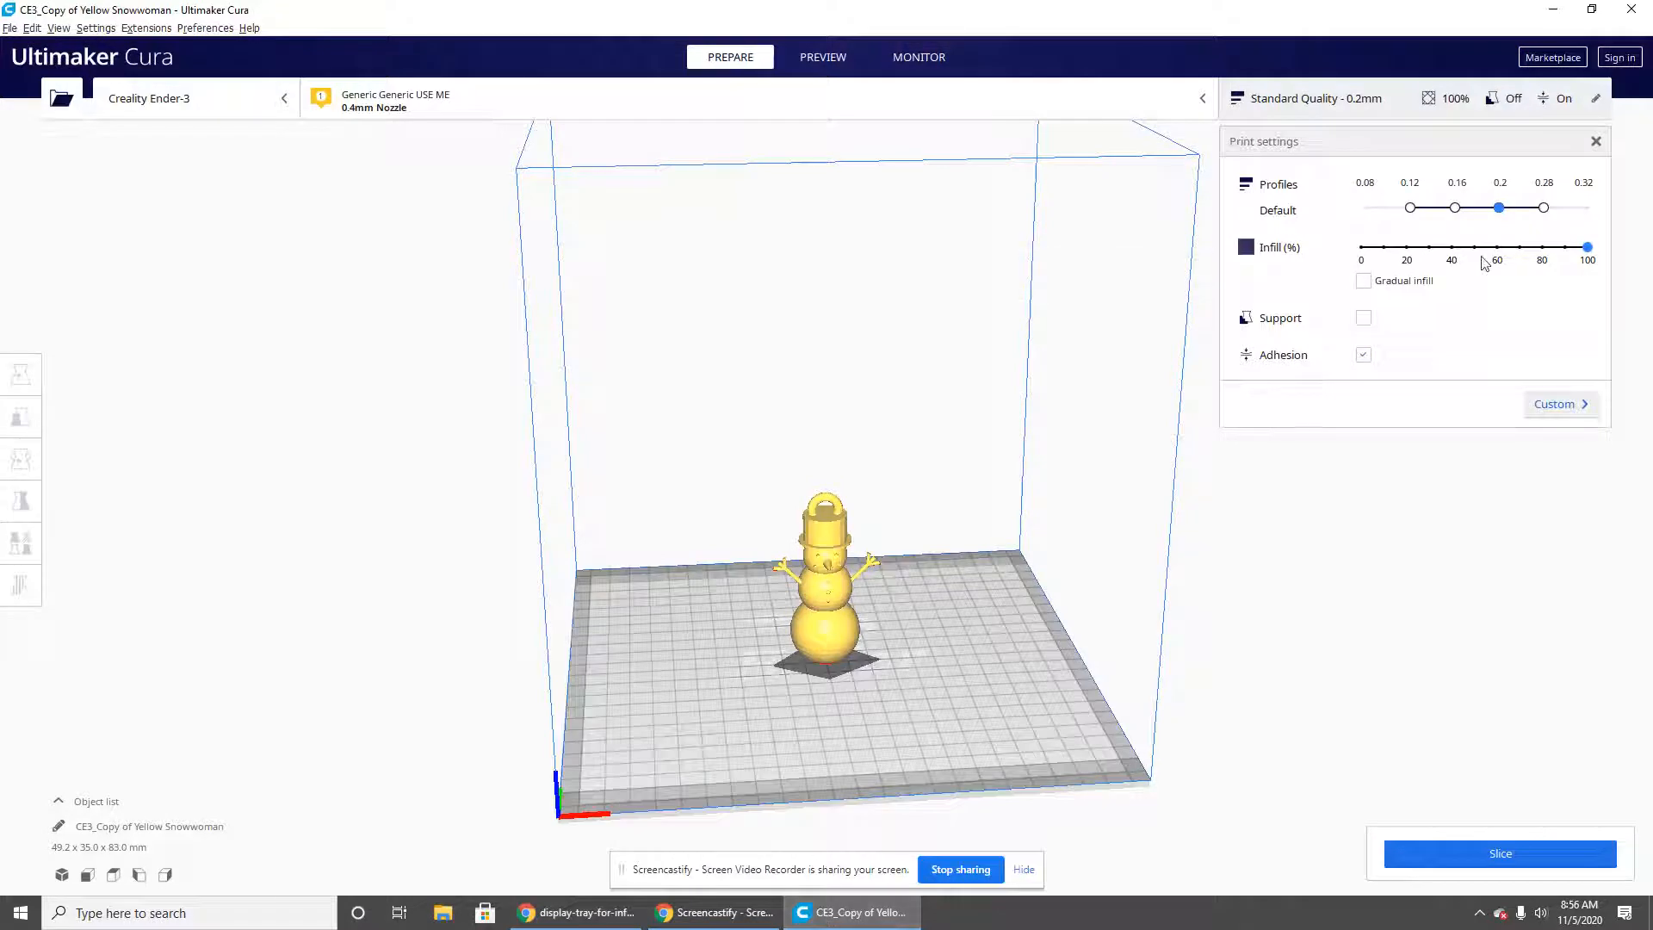
# Slice the snowwoman model with the infill set to 0% and build plate adhesion turned off.
pyautogui.moveTo(1588, 247); pyautogui.dragTo(1350, 249)
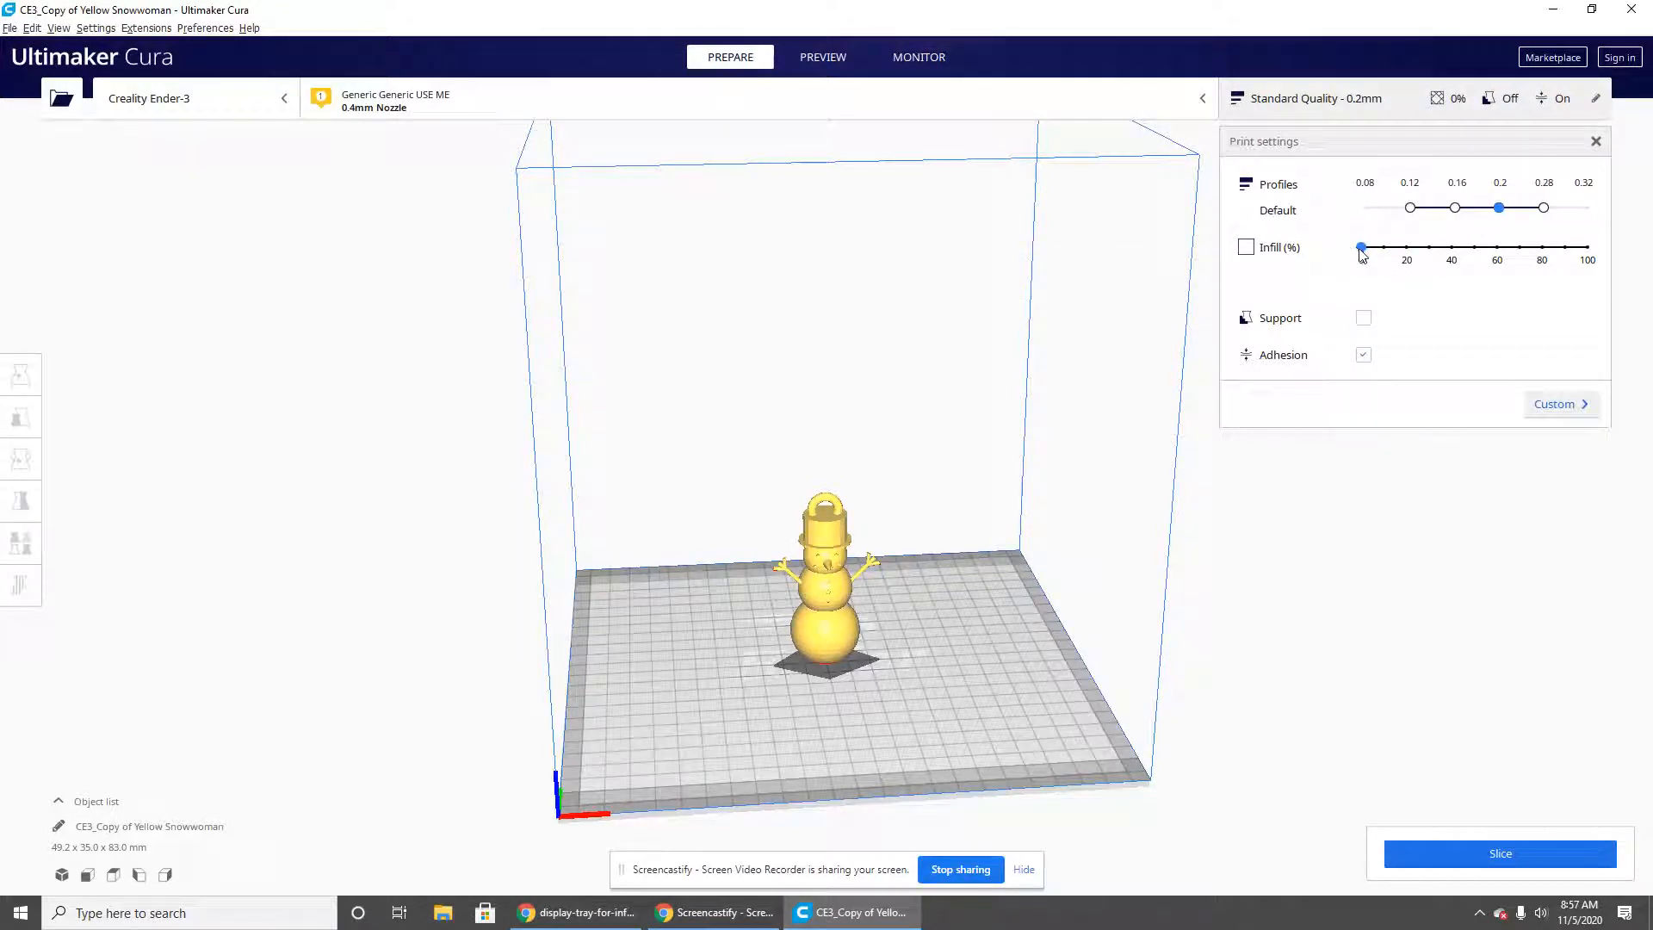
pyautogui.click(1363, 355)
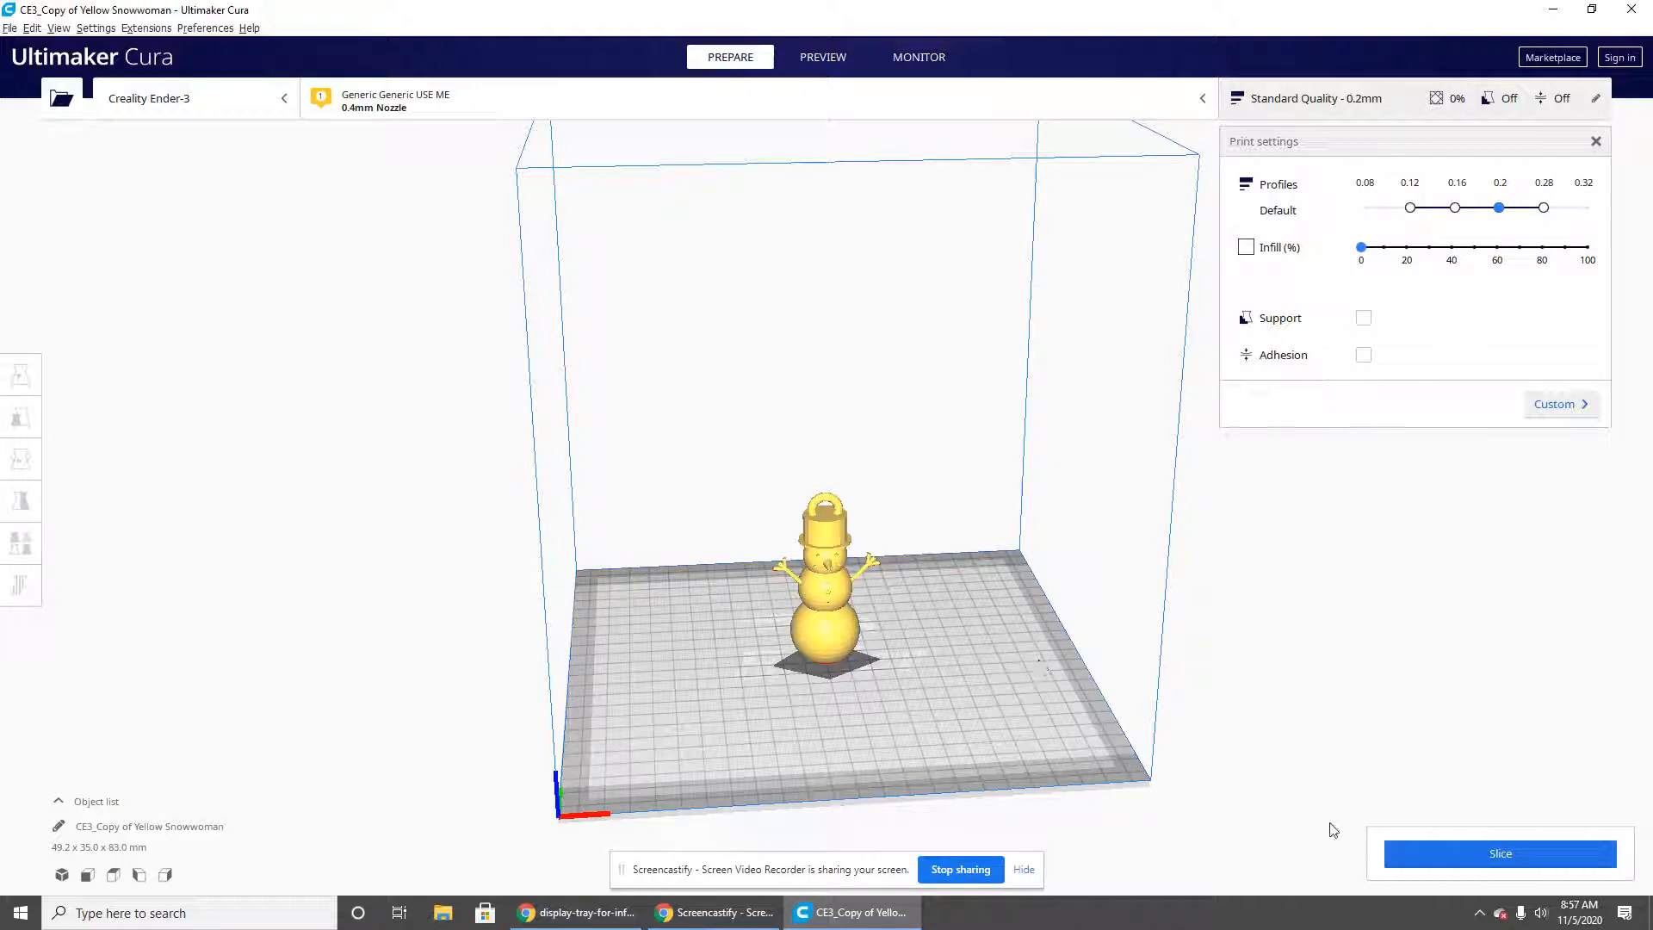
pyautogui.click(1522, 855)
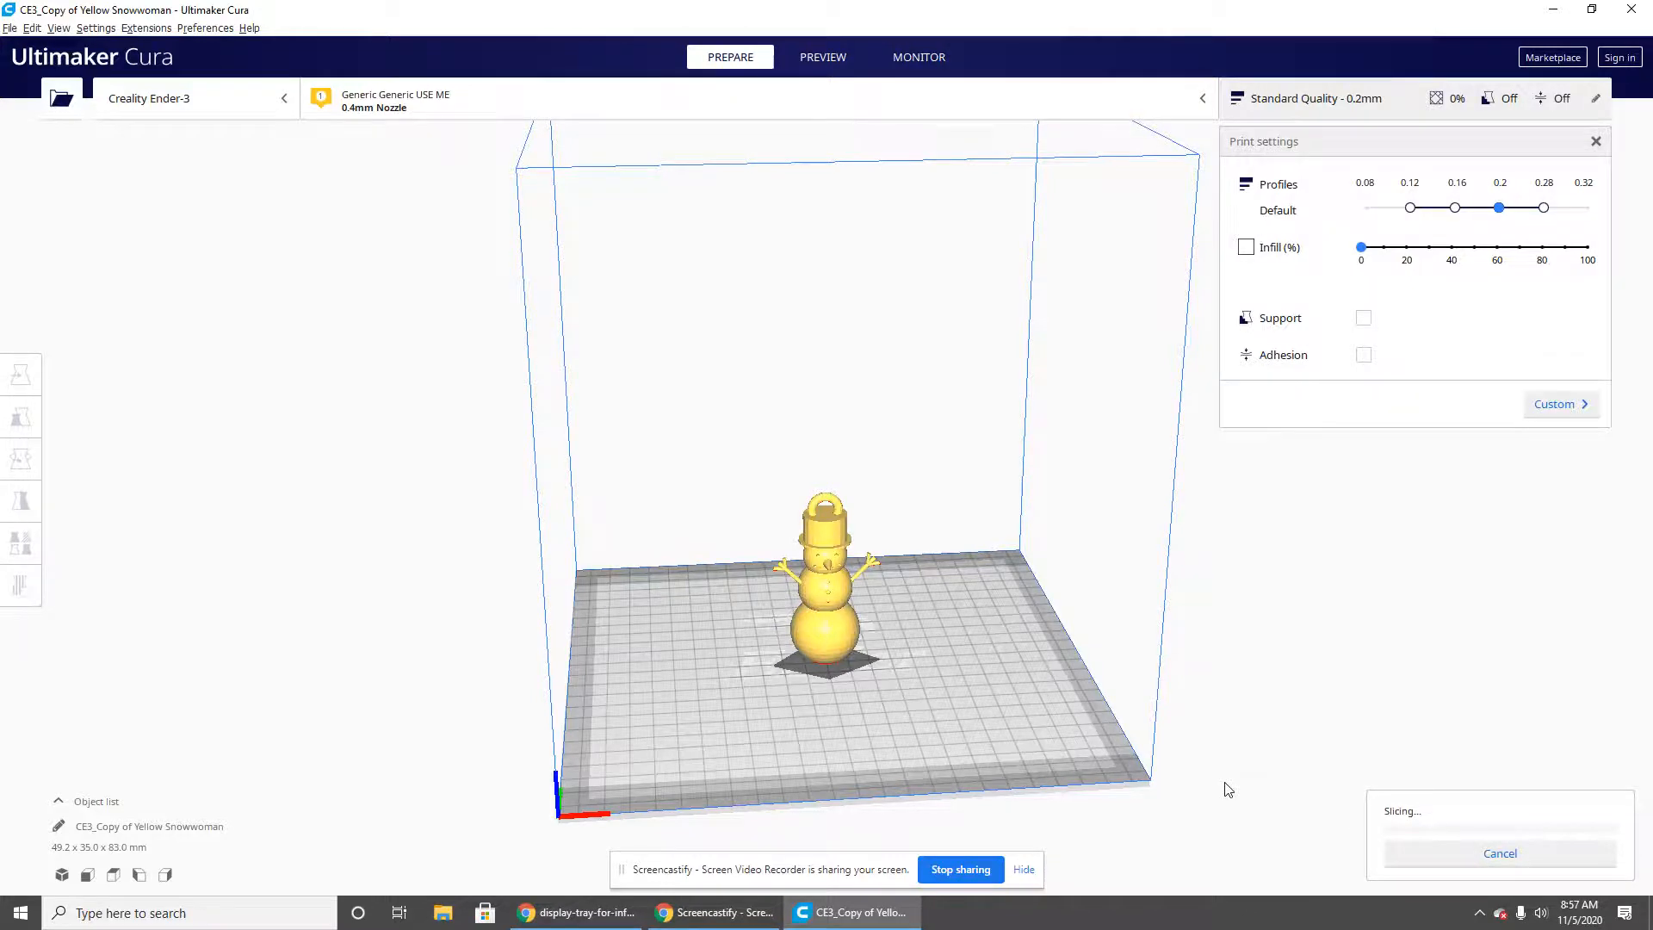
pyautogui.moveTo(1229, 790); pyautogui.dragTo(951, 659, button='right')
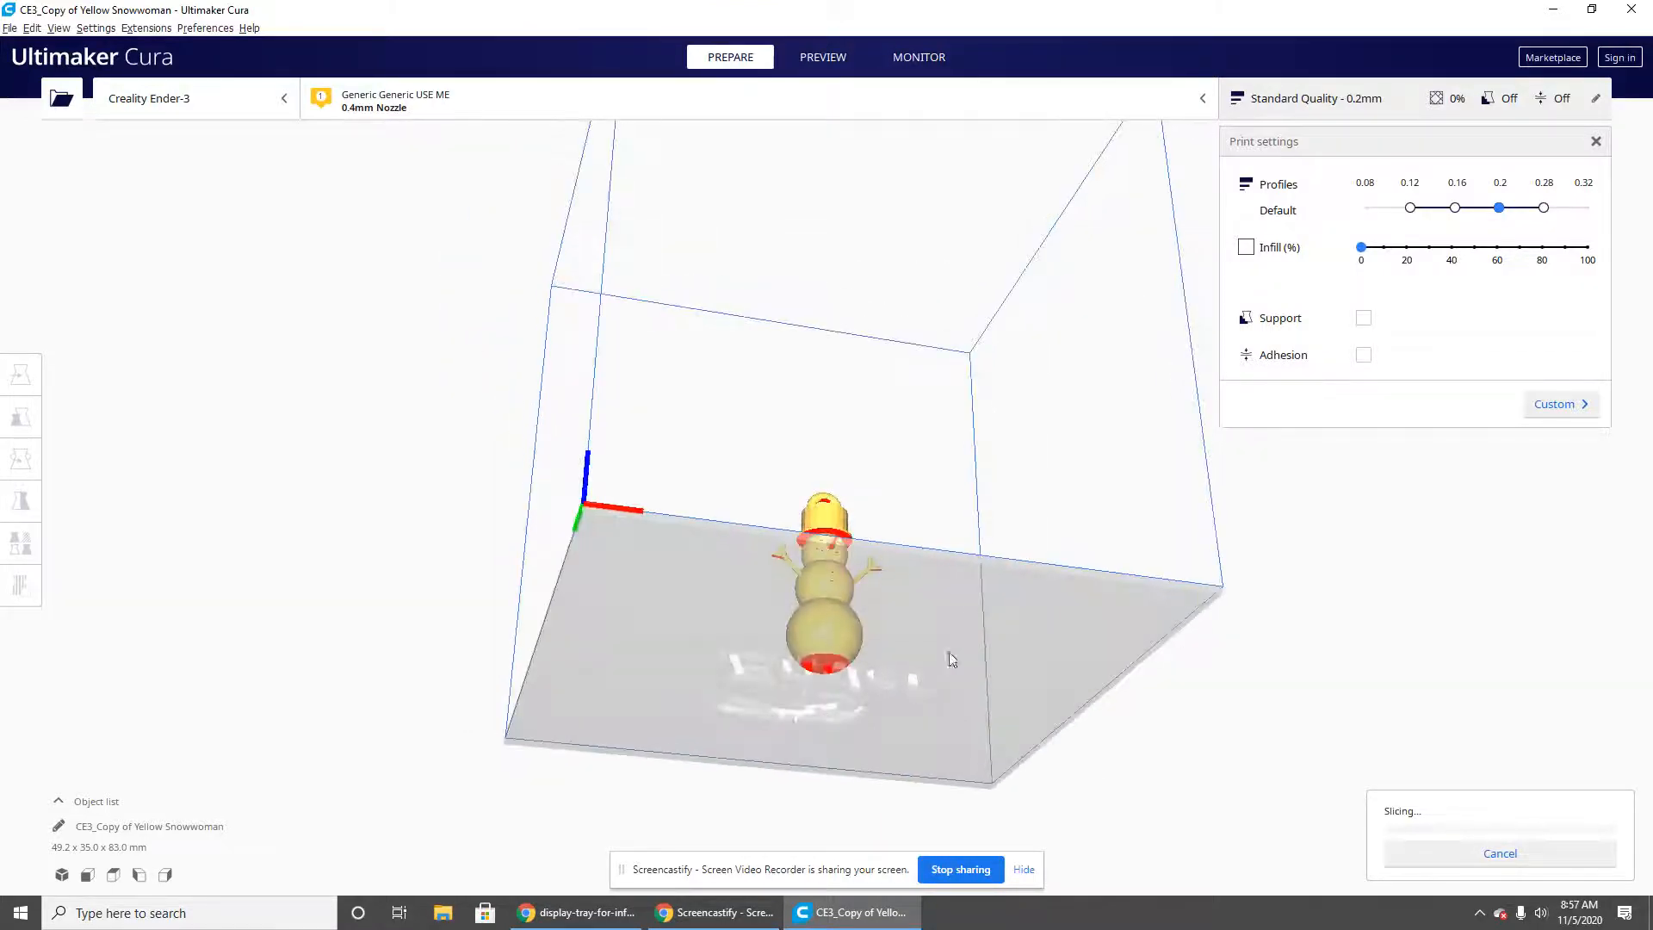
pyautogui.moveTo(828, 655); pyautogui.dragTo(767, 724, button='right')
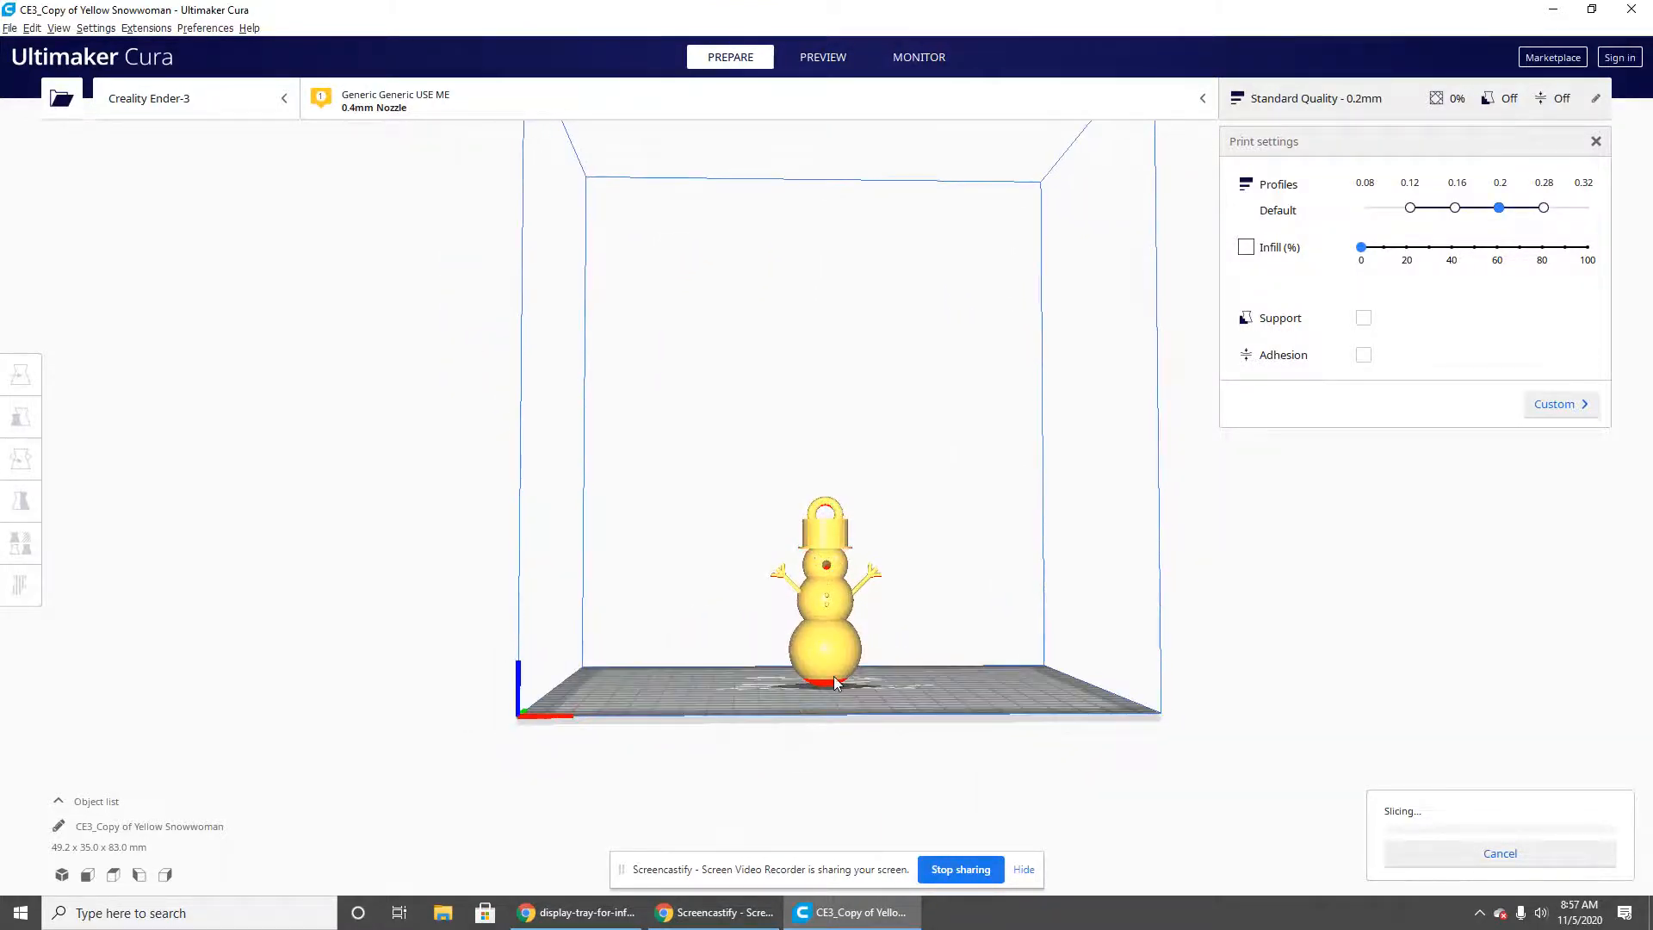
pyautogui.scroll(5, 827, 680)
pyautogui.moveTo(848, 684); pyautogui.dragTo(880, 628, button='right')
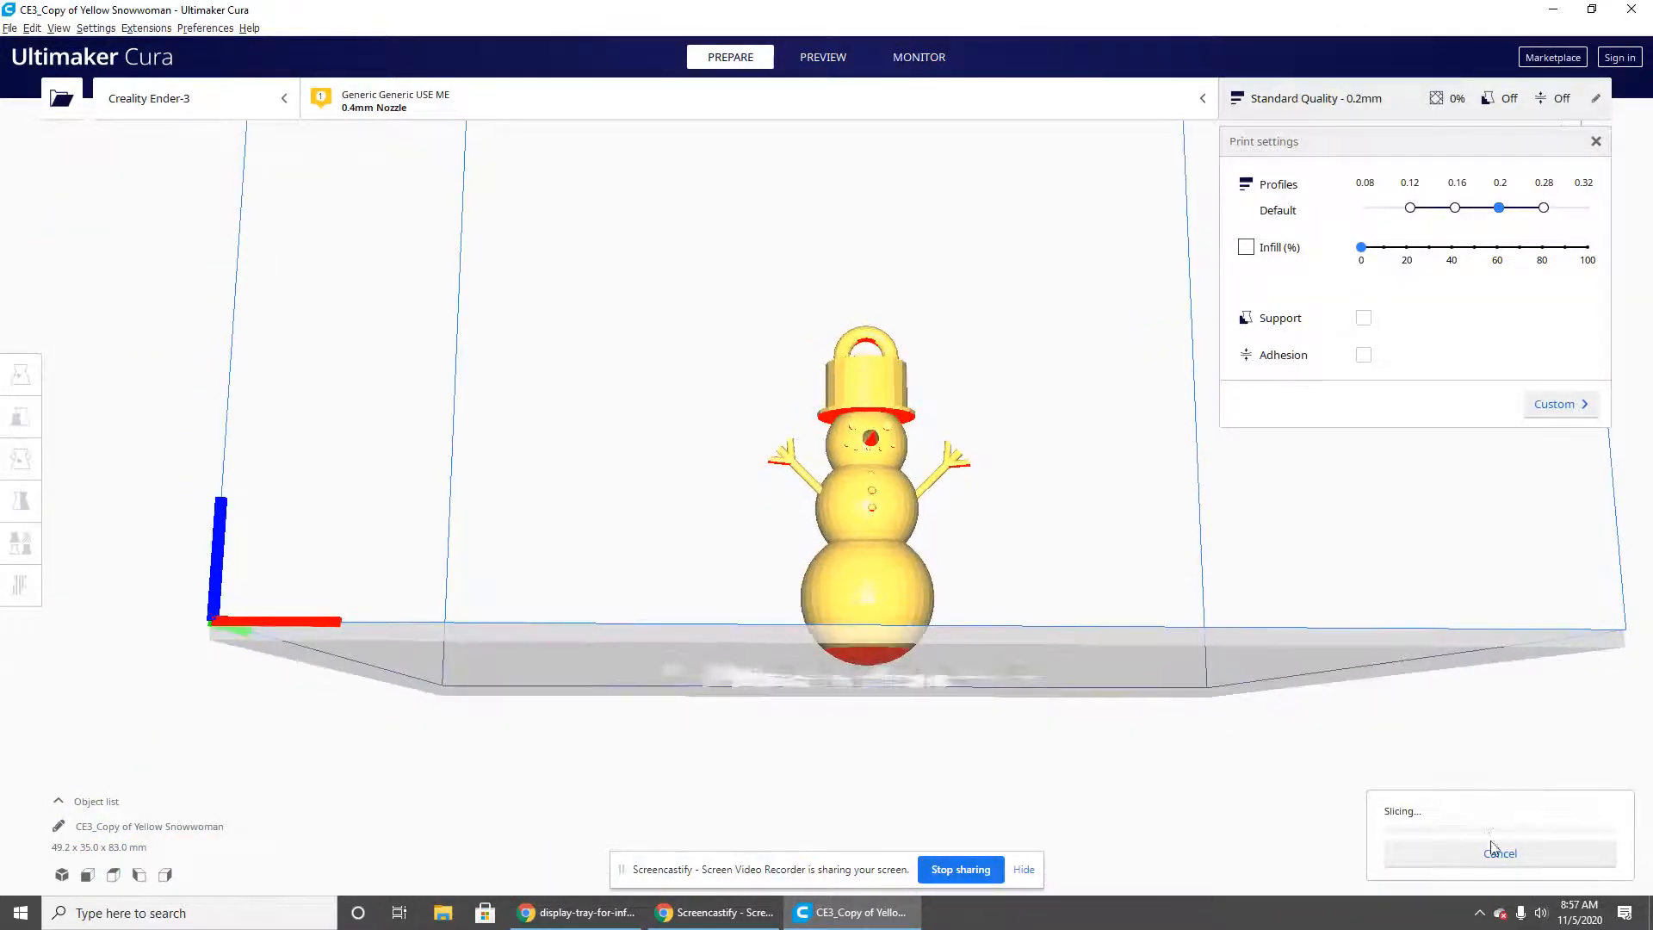
pyautogui.click(1490, 842)
pyautogui.click(1488, 865)
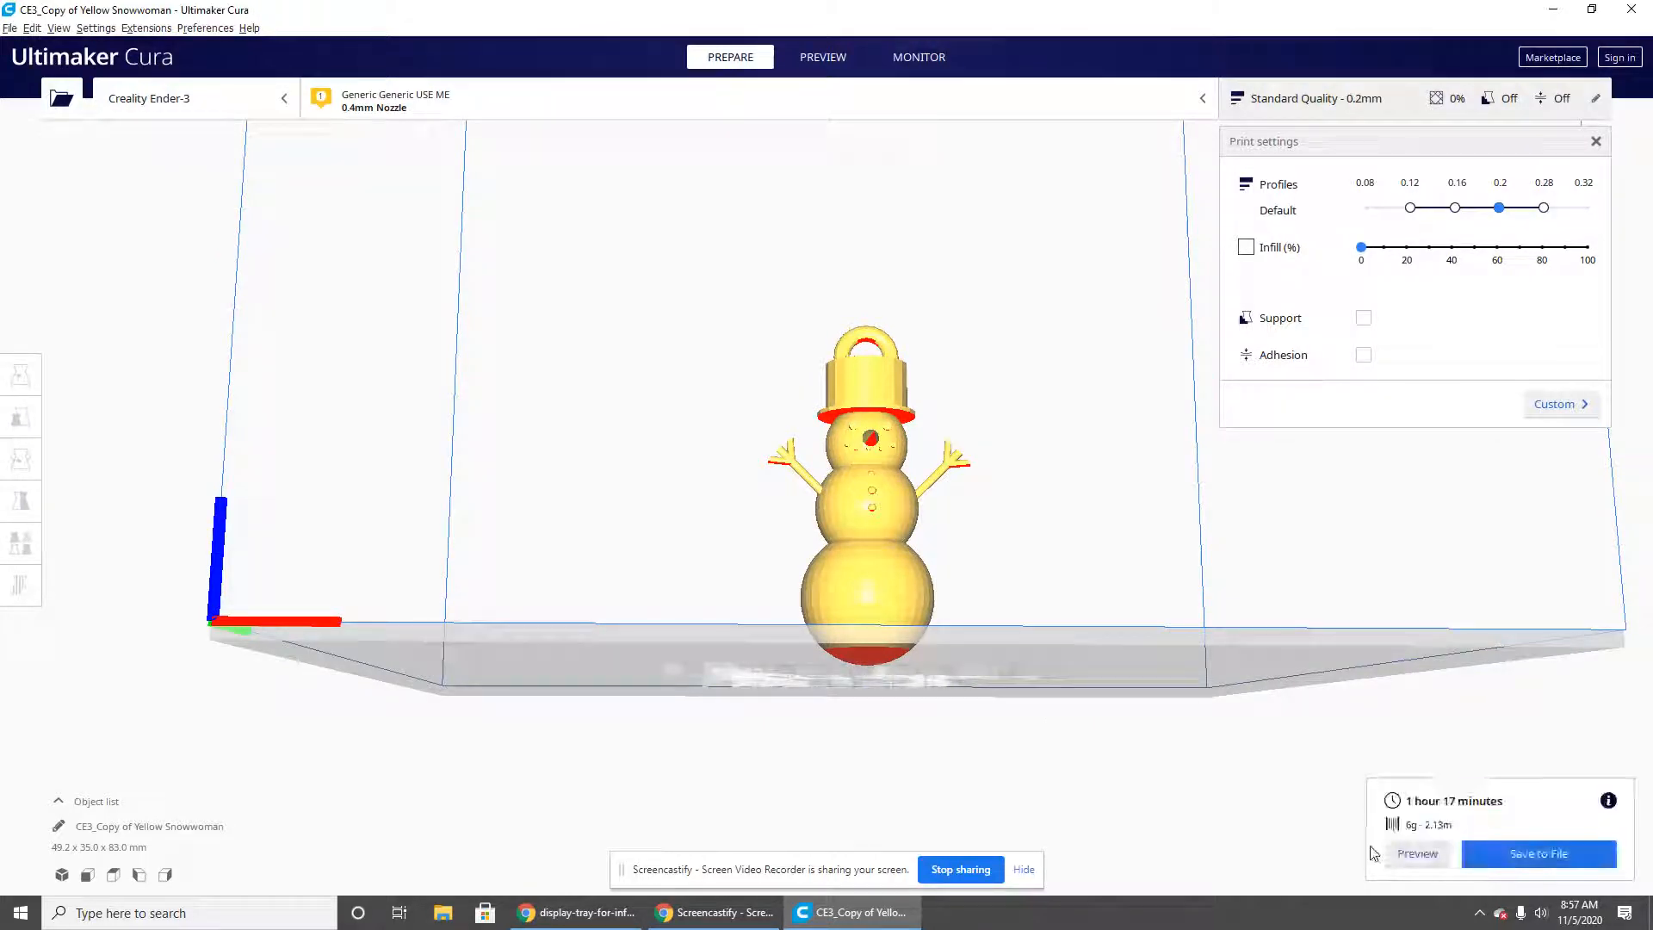
# Set the infill density to 20% and slice the snowwoman again.
pyautogui.moveTo(1186, 504); pyautogui.dragTo(1175, 558, button='right')
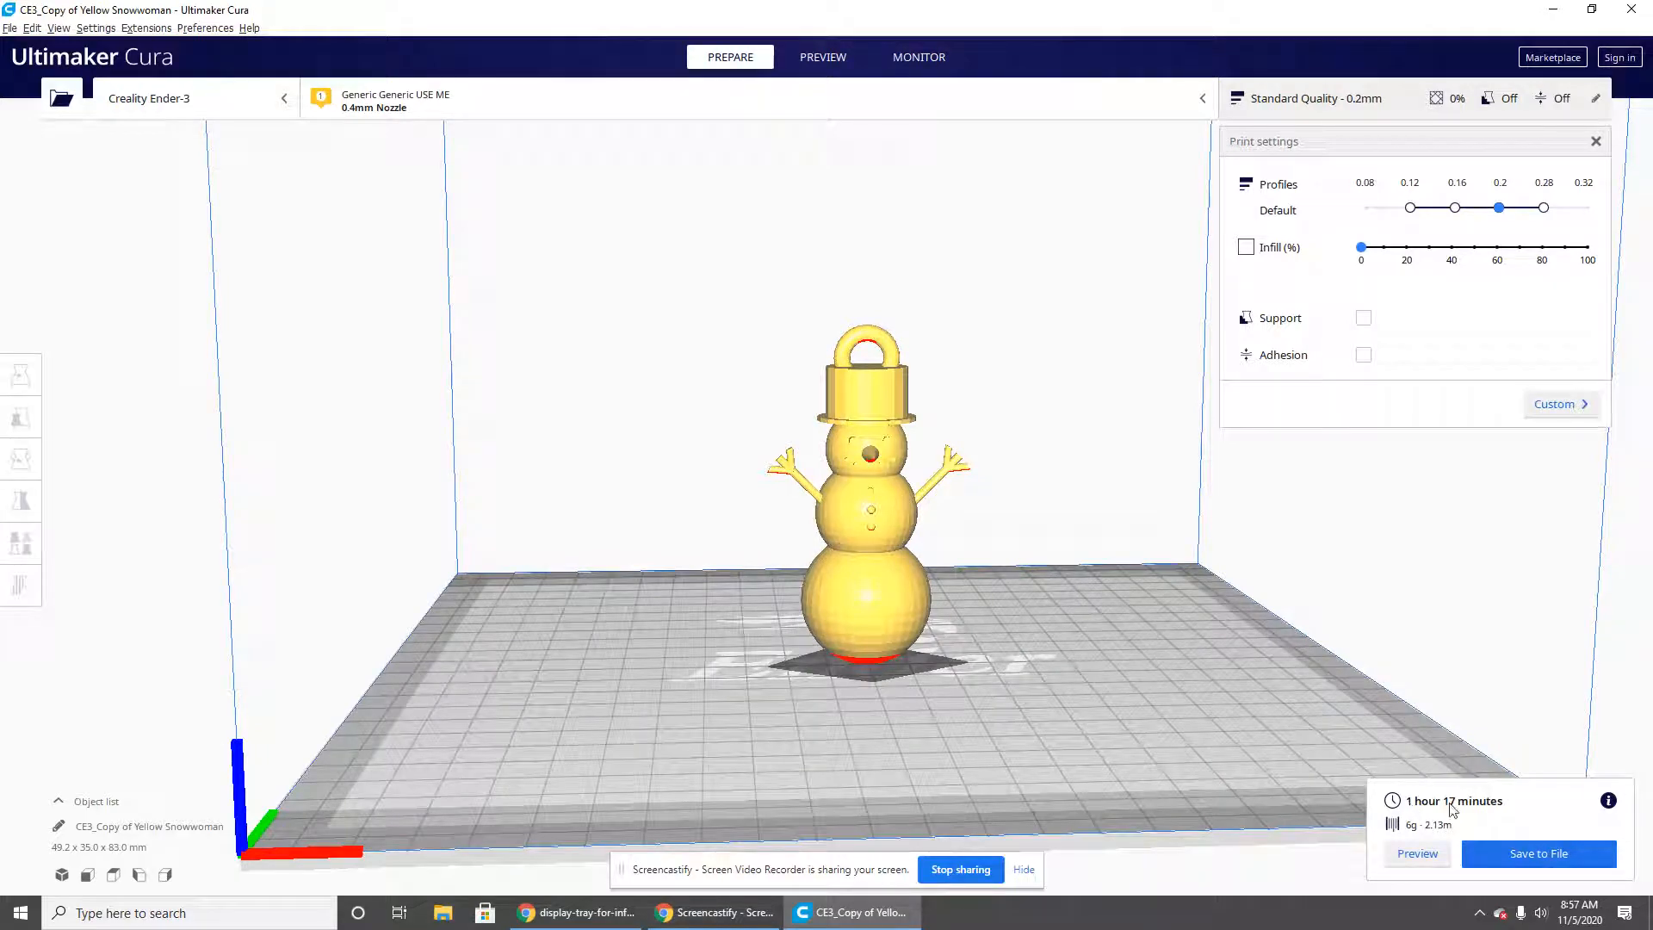
pyautogui.moveTo(1332, 735); pyautogui.dragTo(1111, 643, button='right')
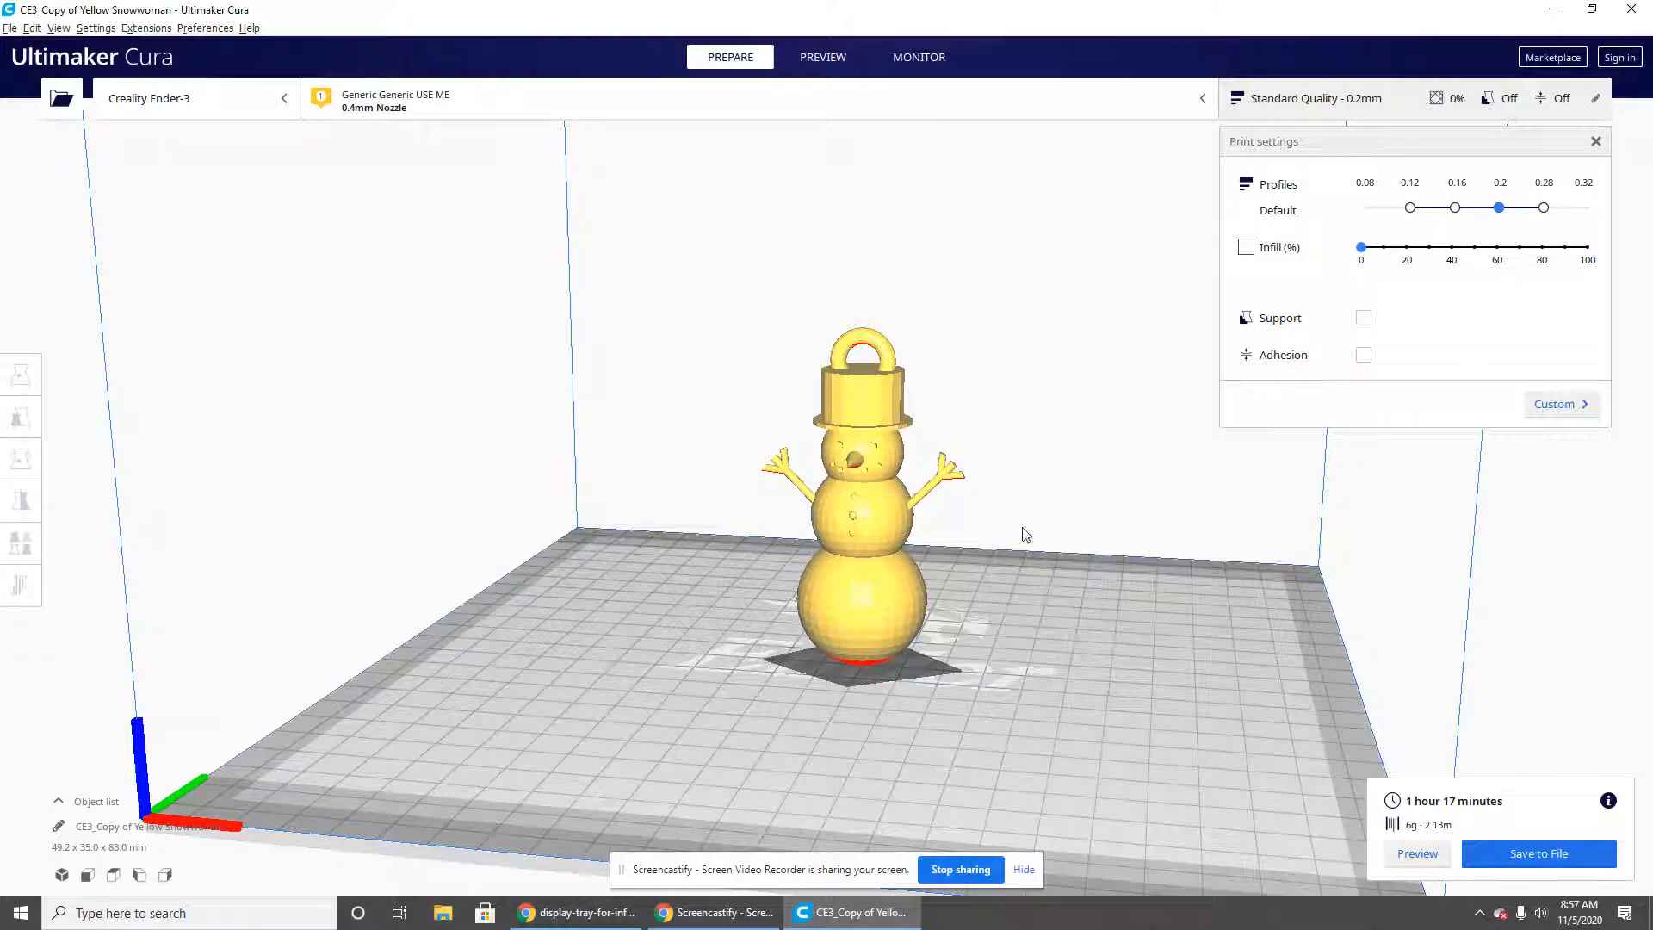
pyautogui.moveTo(1134, 566); pyautogui.dragTo(1341, 301, button='right')
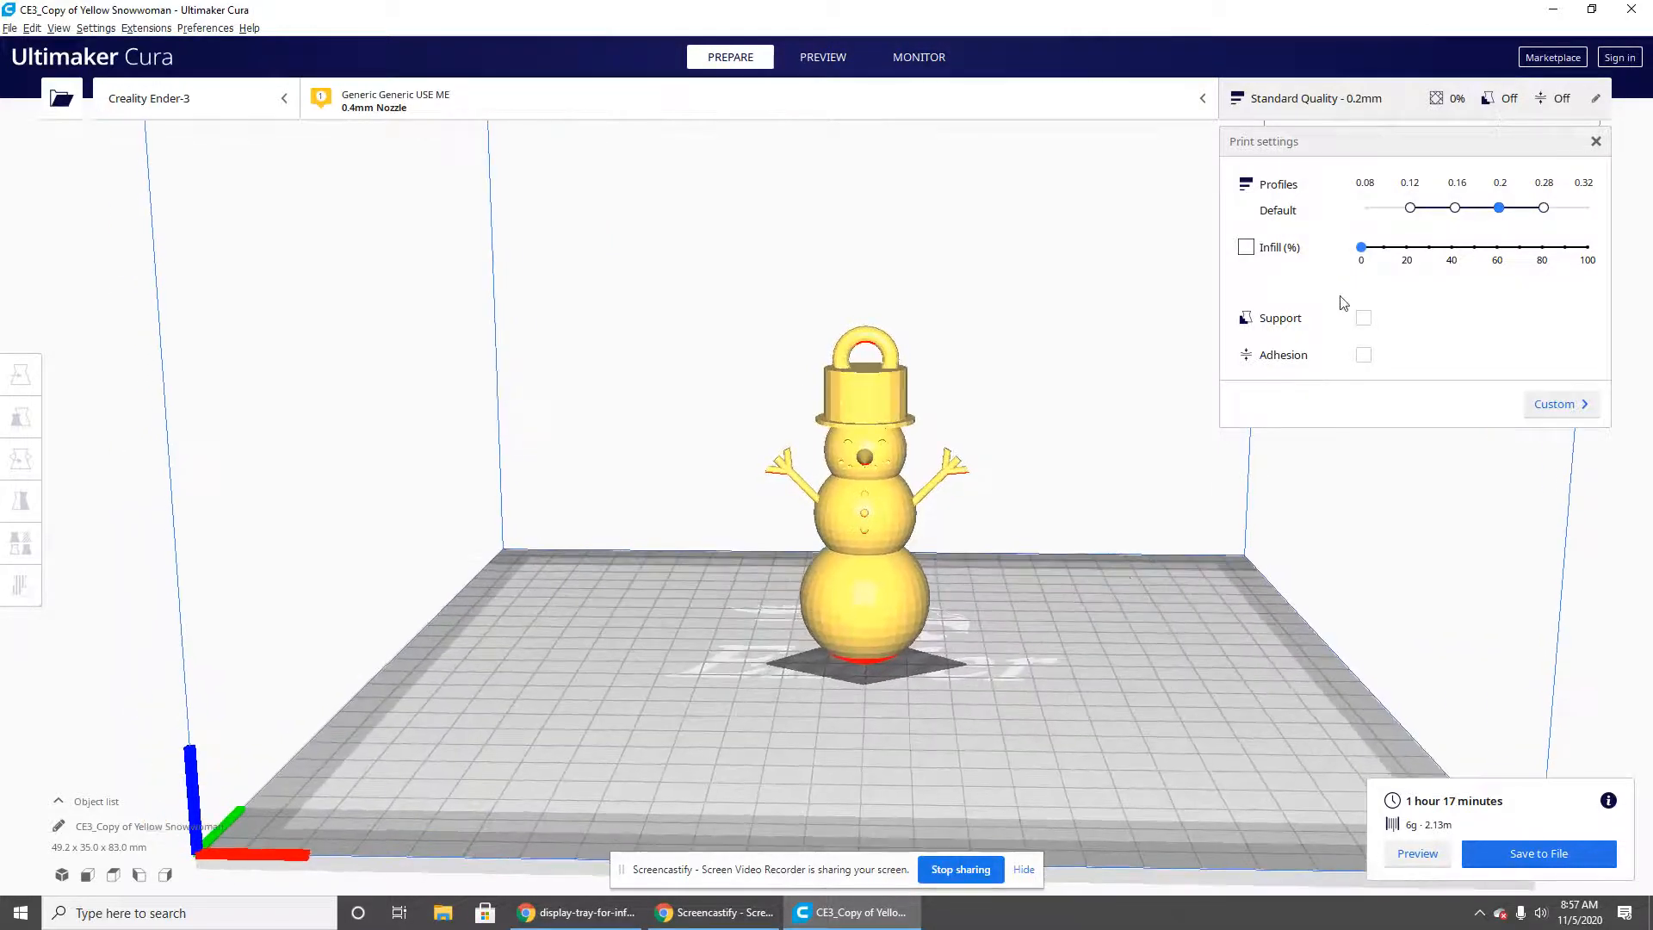
pyautogui.click(1410, 250)
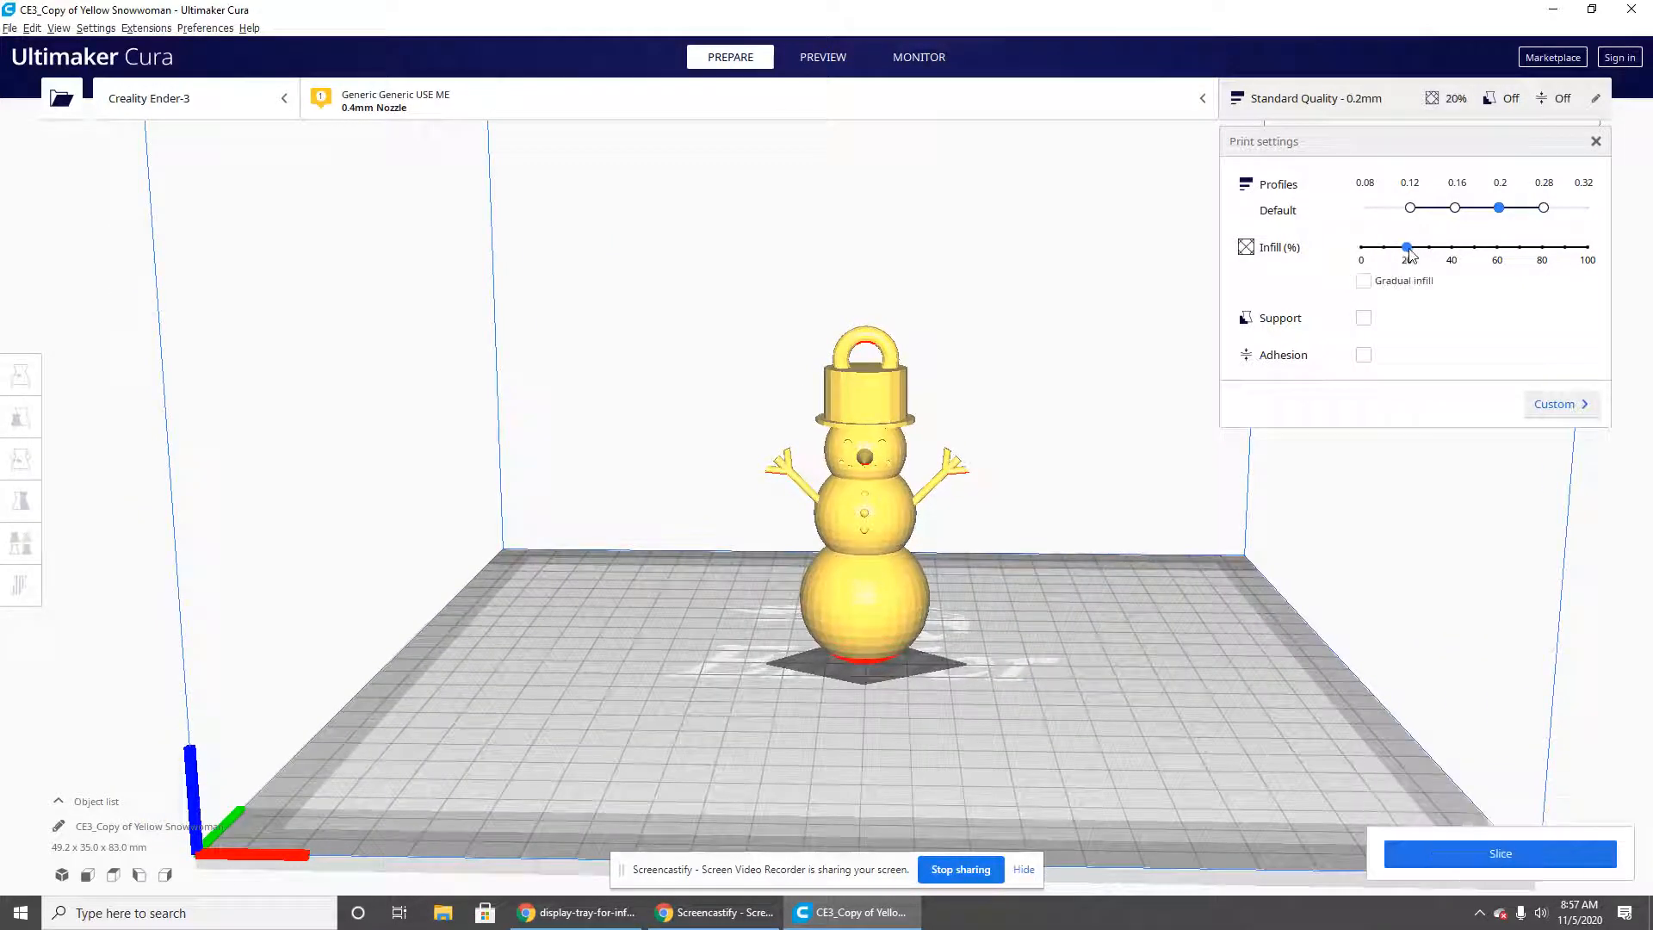
pyautogui.click(1428, 846)
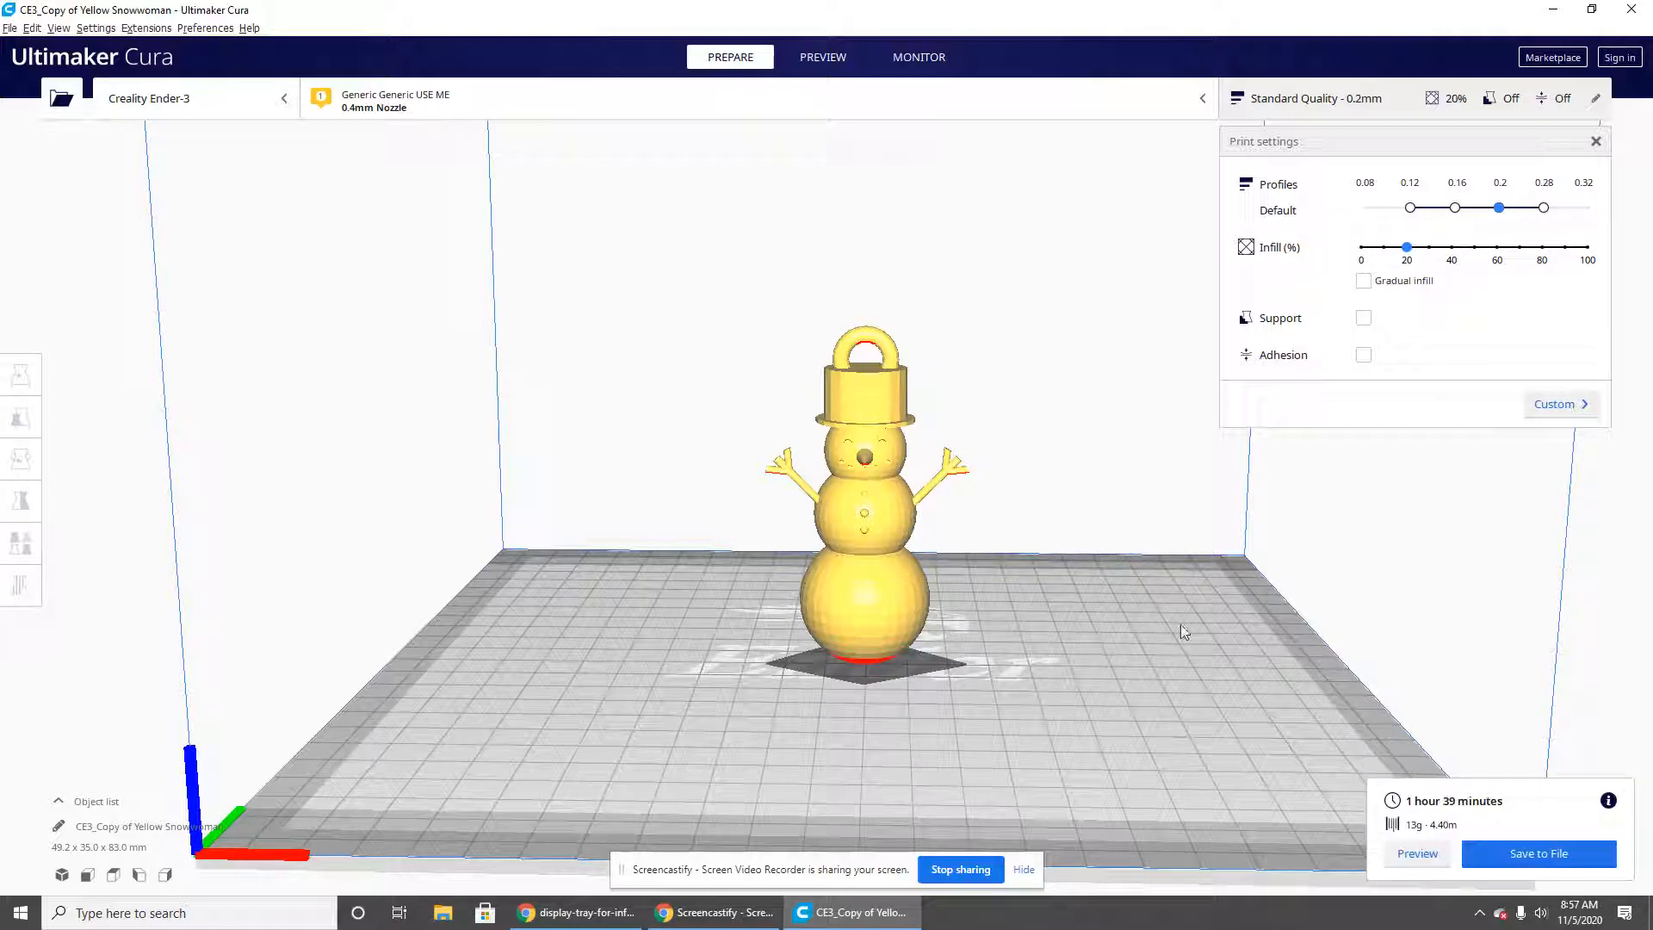
# Compare the print estimates by slicing the model at 0% infill and once more at 20%.
pyautogui.moveTo(1403, 248); pyautogui.dragTo(1353, 252)
pyautogui.click(1460, 852)
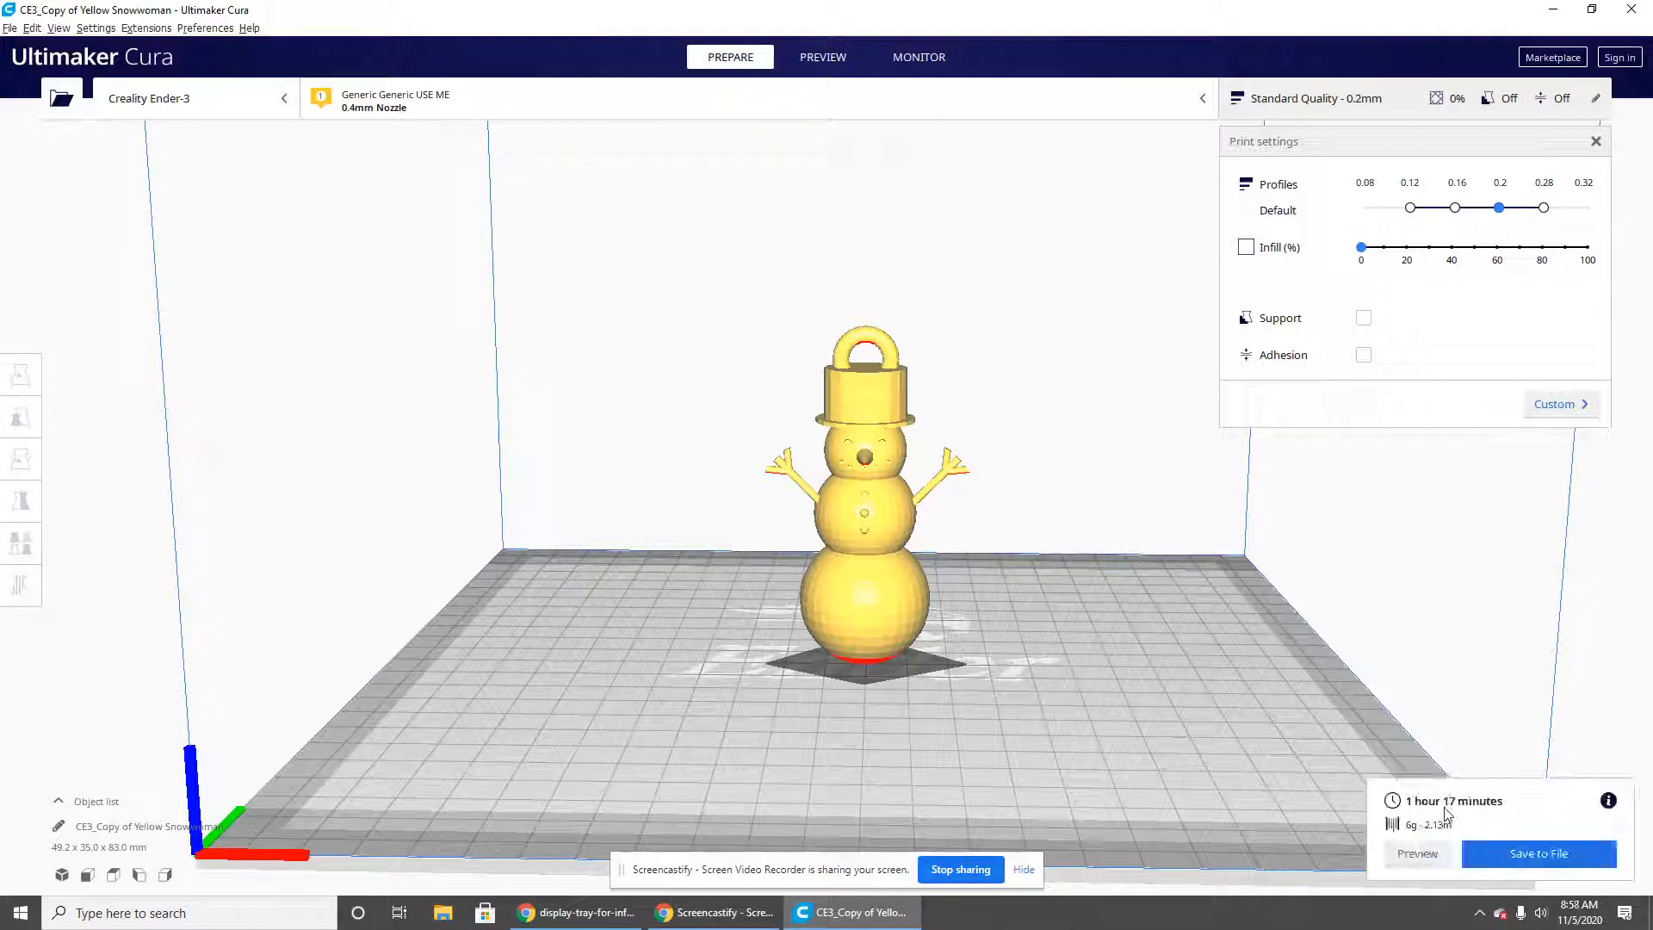
pyautogui.click(1408, 250)
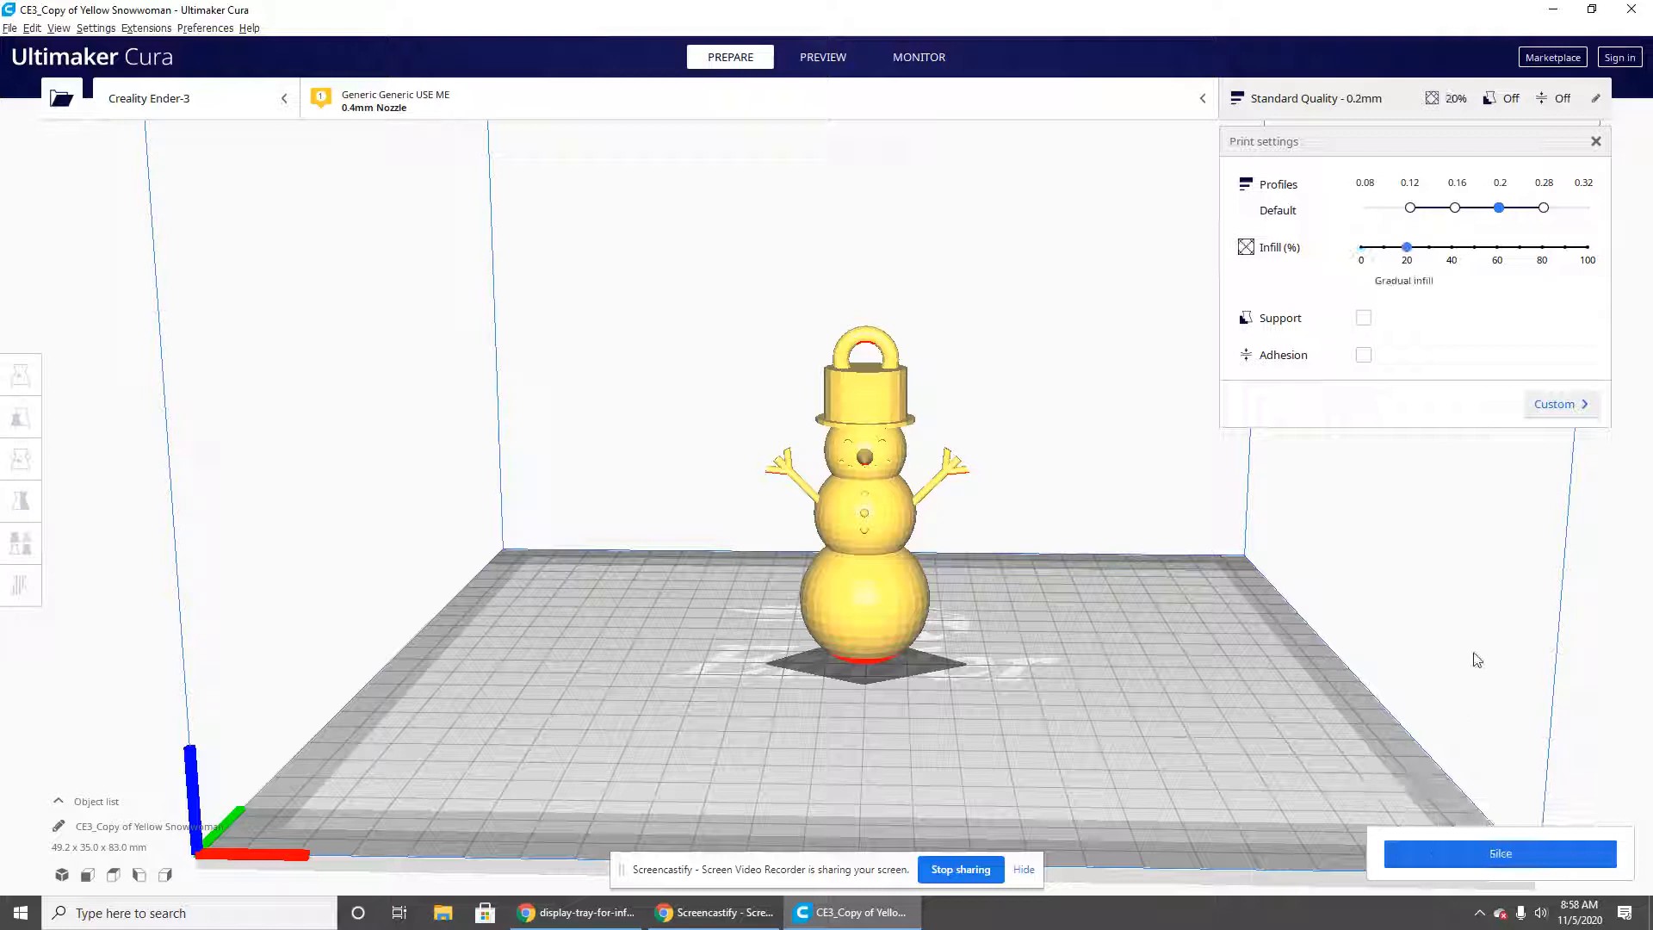
pyautogui.click(1479, 853)
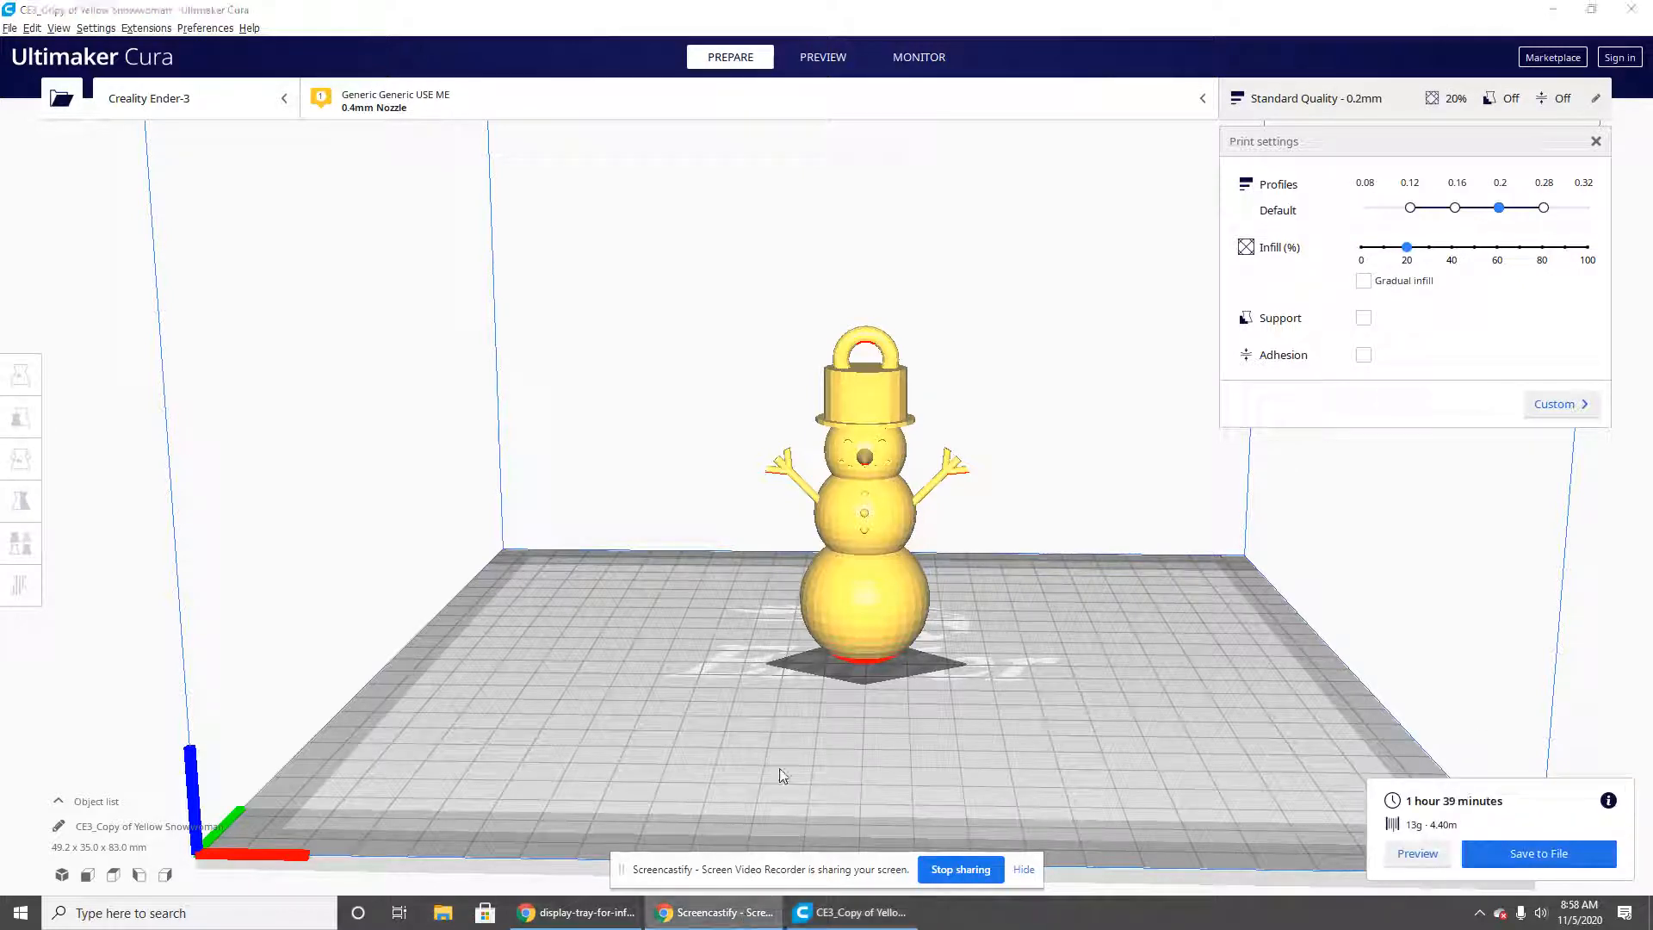
# Switch to Chrome to examine the infill density sample image, and return to Ultimaker Cura.
pyautogui.click(576, 912)
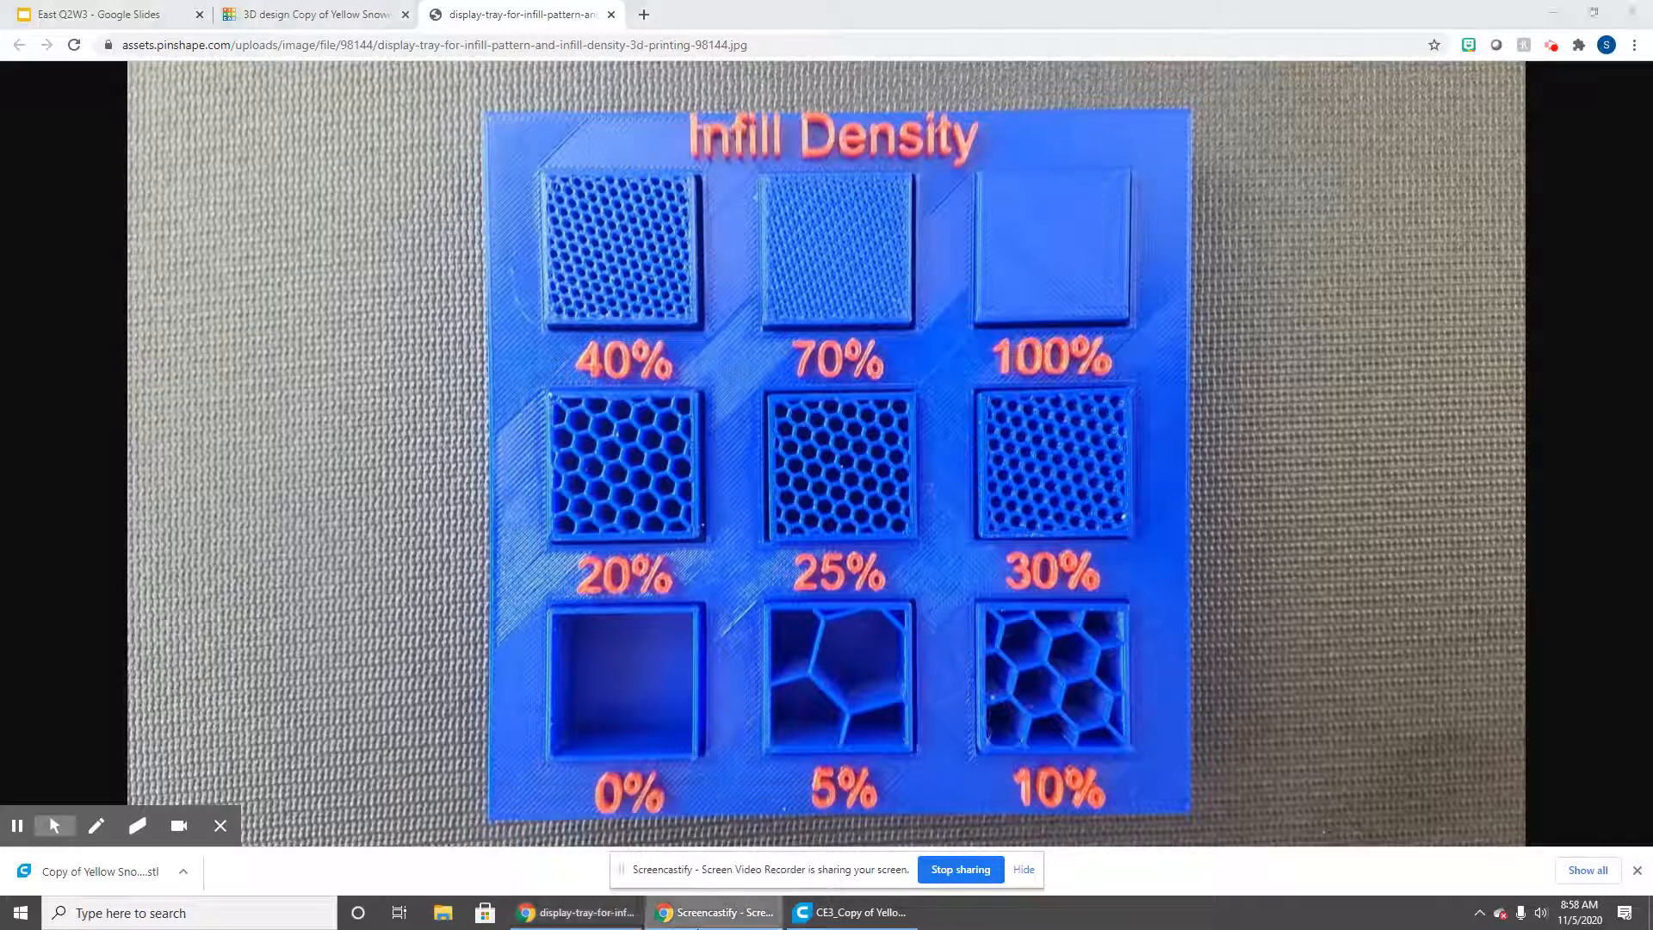
pyautogui.click(822, 914)
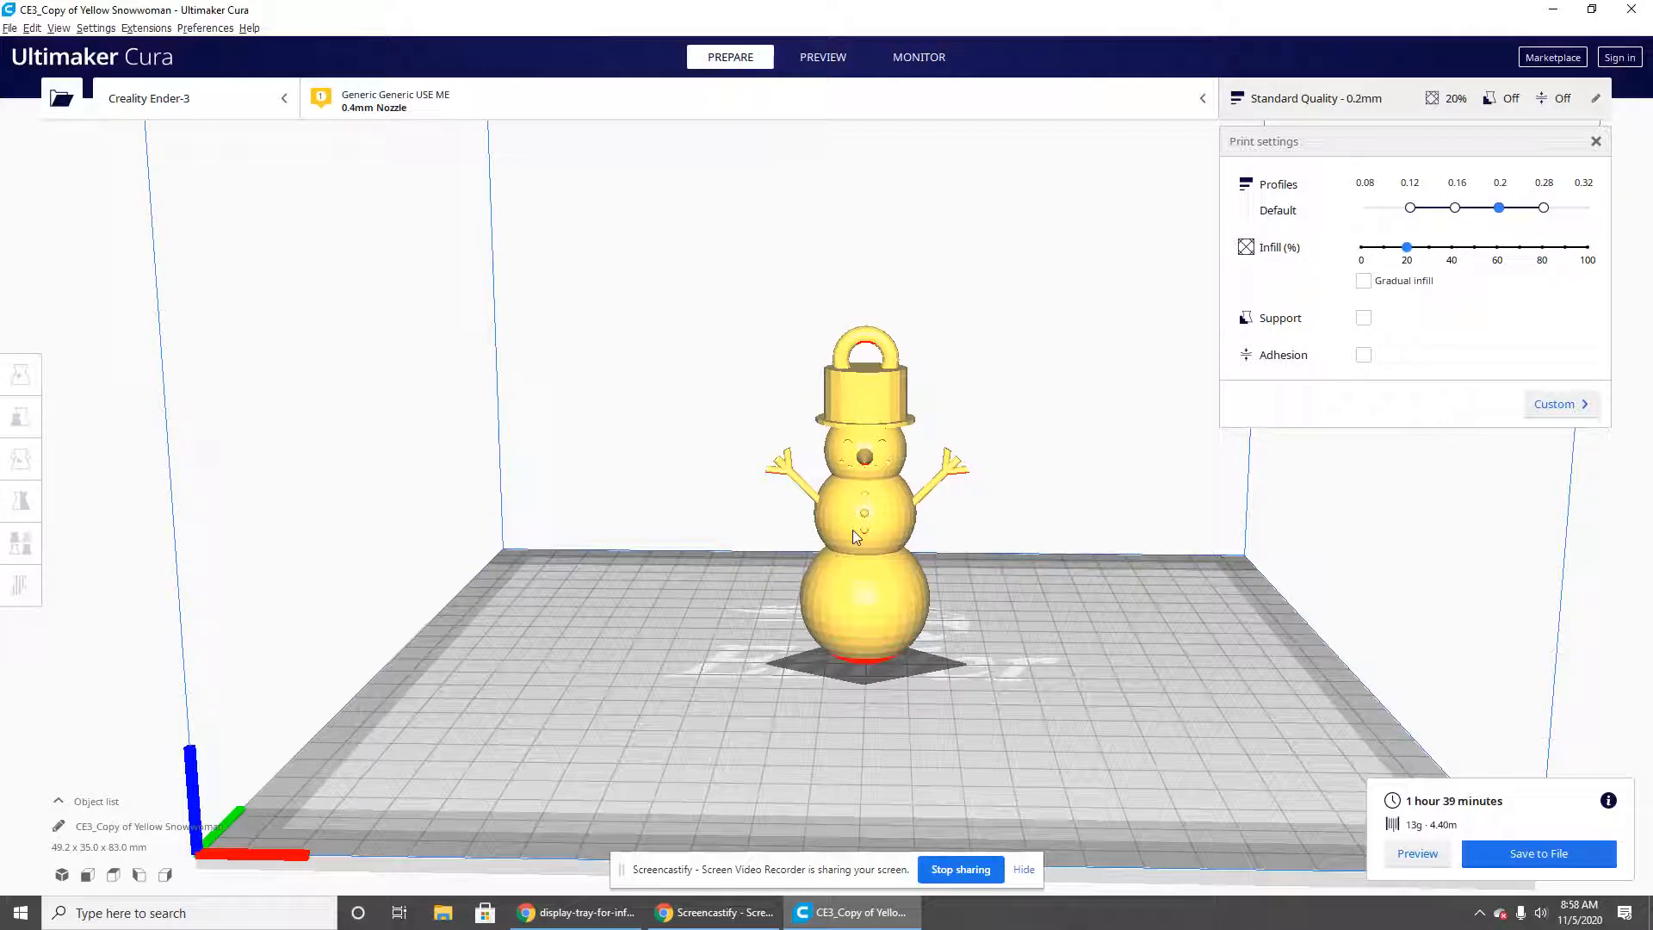
# Check the snowwoman's underside for overhangs, and slice the model with support structures enabled.
pyautogui.moveTo(890, 515); pyautogui.dragTo(926, 537, button='right')
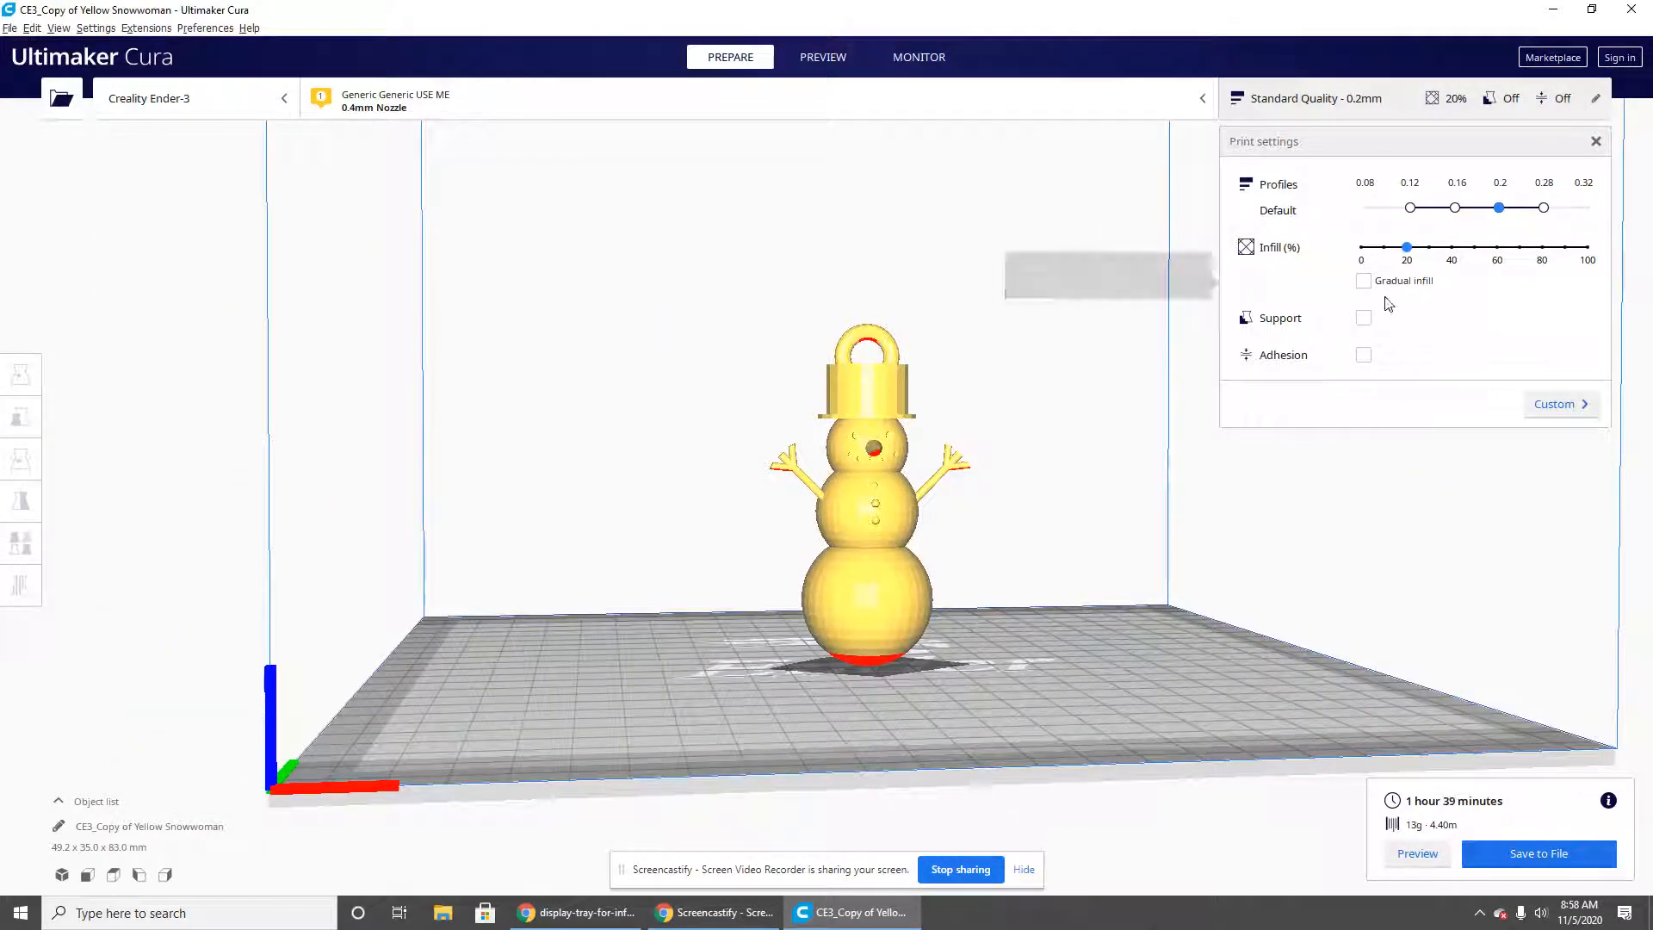
pyautogui.moveTo(1044, 461); pyautogui.dragTo(791, 625, button='right')
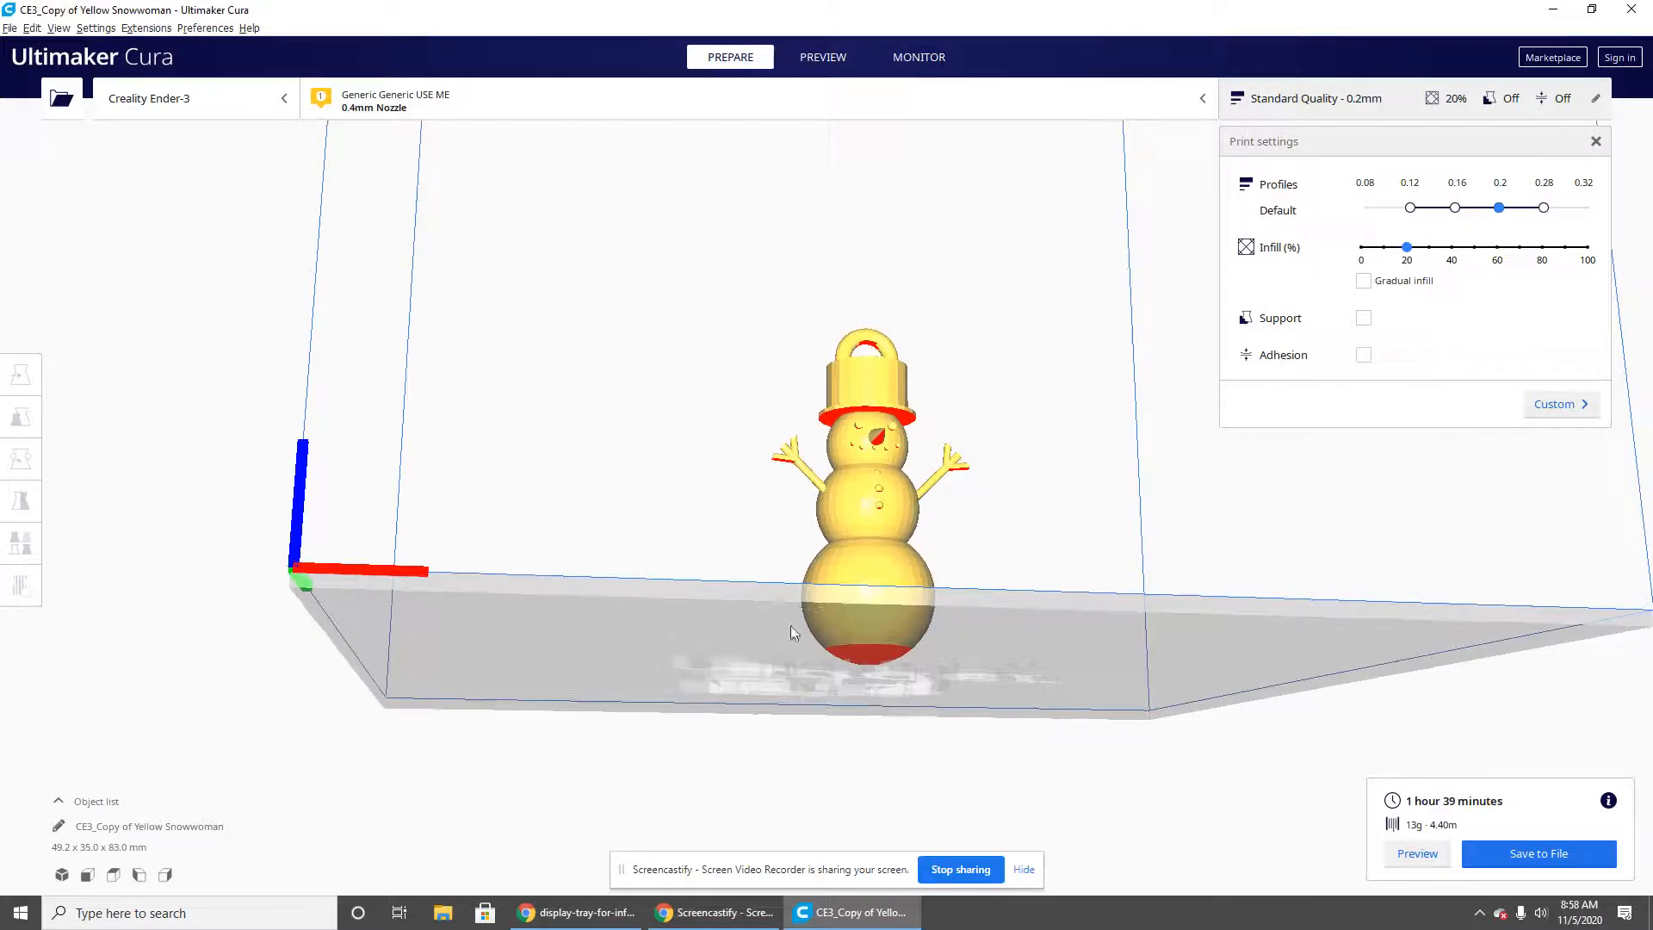
pyautogui.moveTo(871, 661)
pyautogui.mouseDown(button='right')
pyautogui.moveTo(849, 632)
pyautogui.moveTo(865, 644)
pyautogui.mouseUp(button='right')
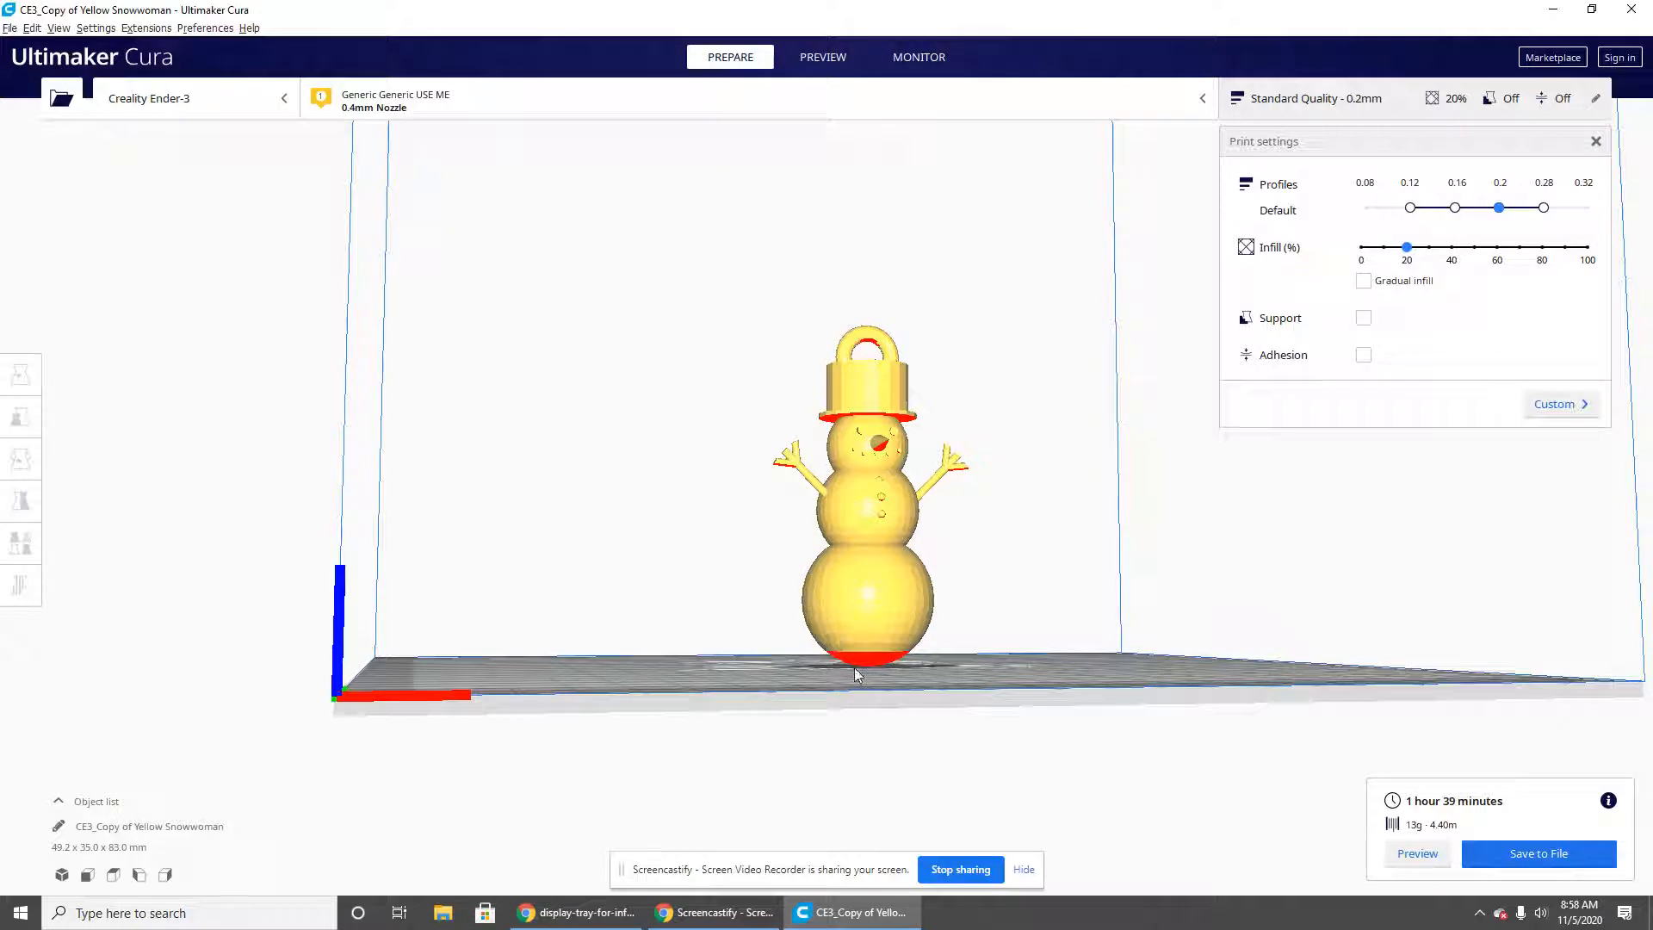
pyautogui.moveTo(856, 673); pyautogui.dragTo(784, 707, button='right')
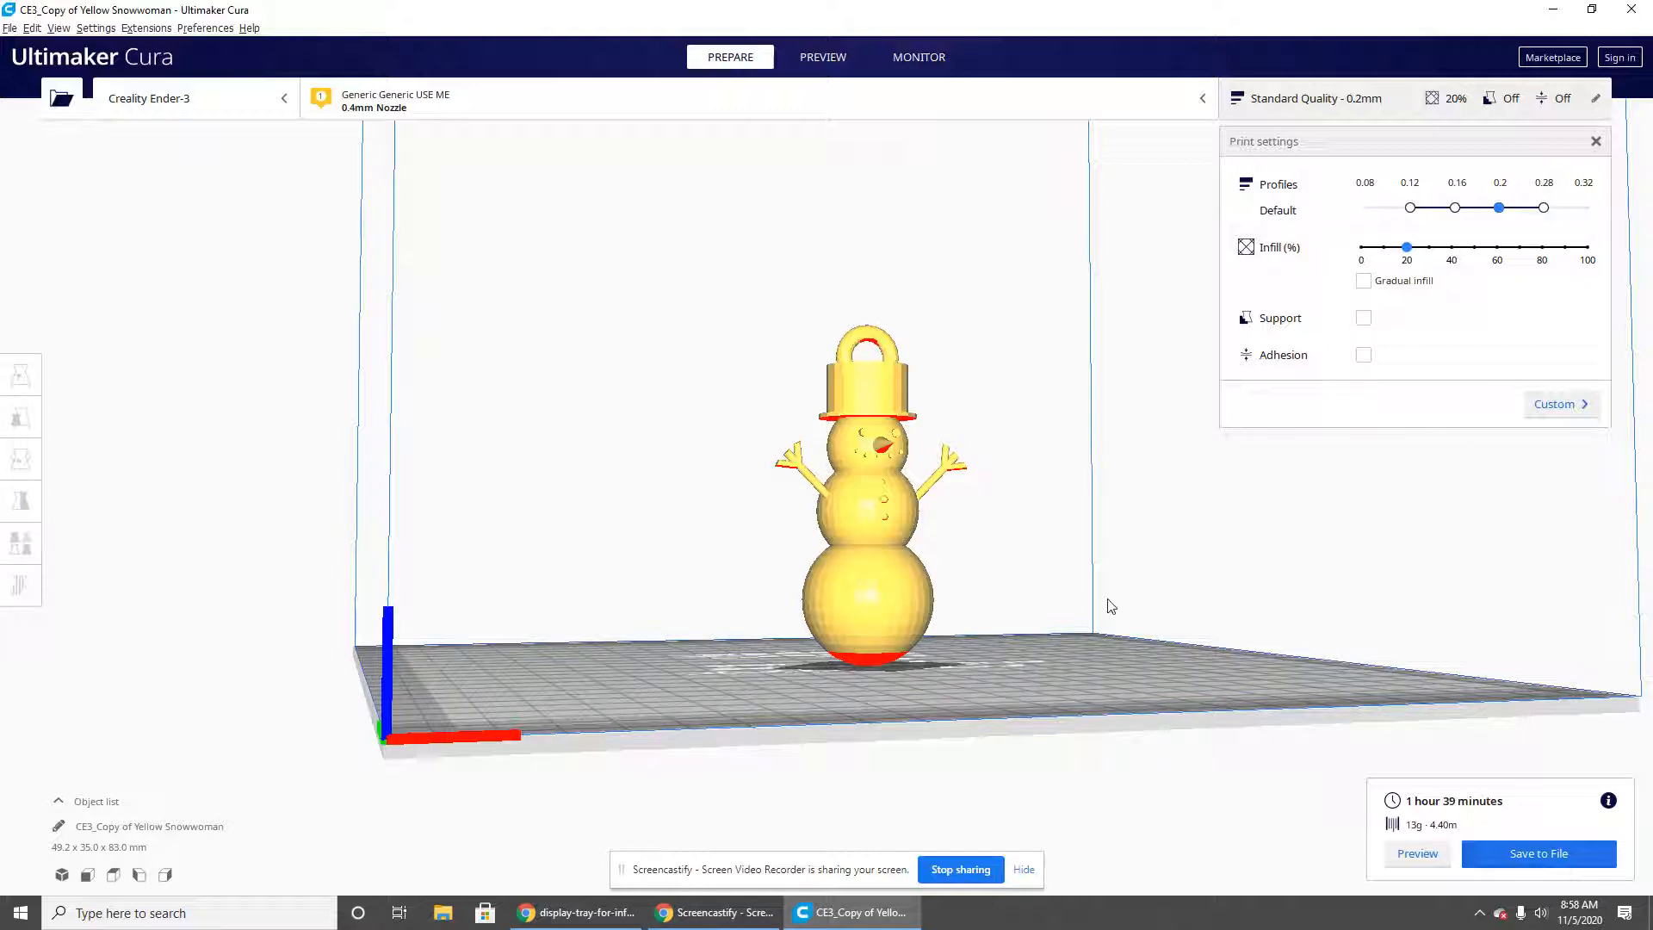
pyautogui.moveTo(898, 650); pyautogui.dragTo(865, 594, button='right')
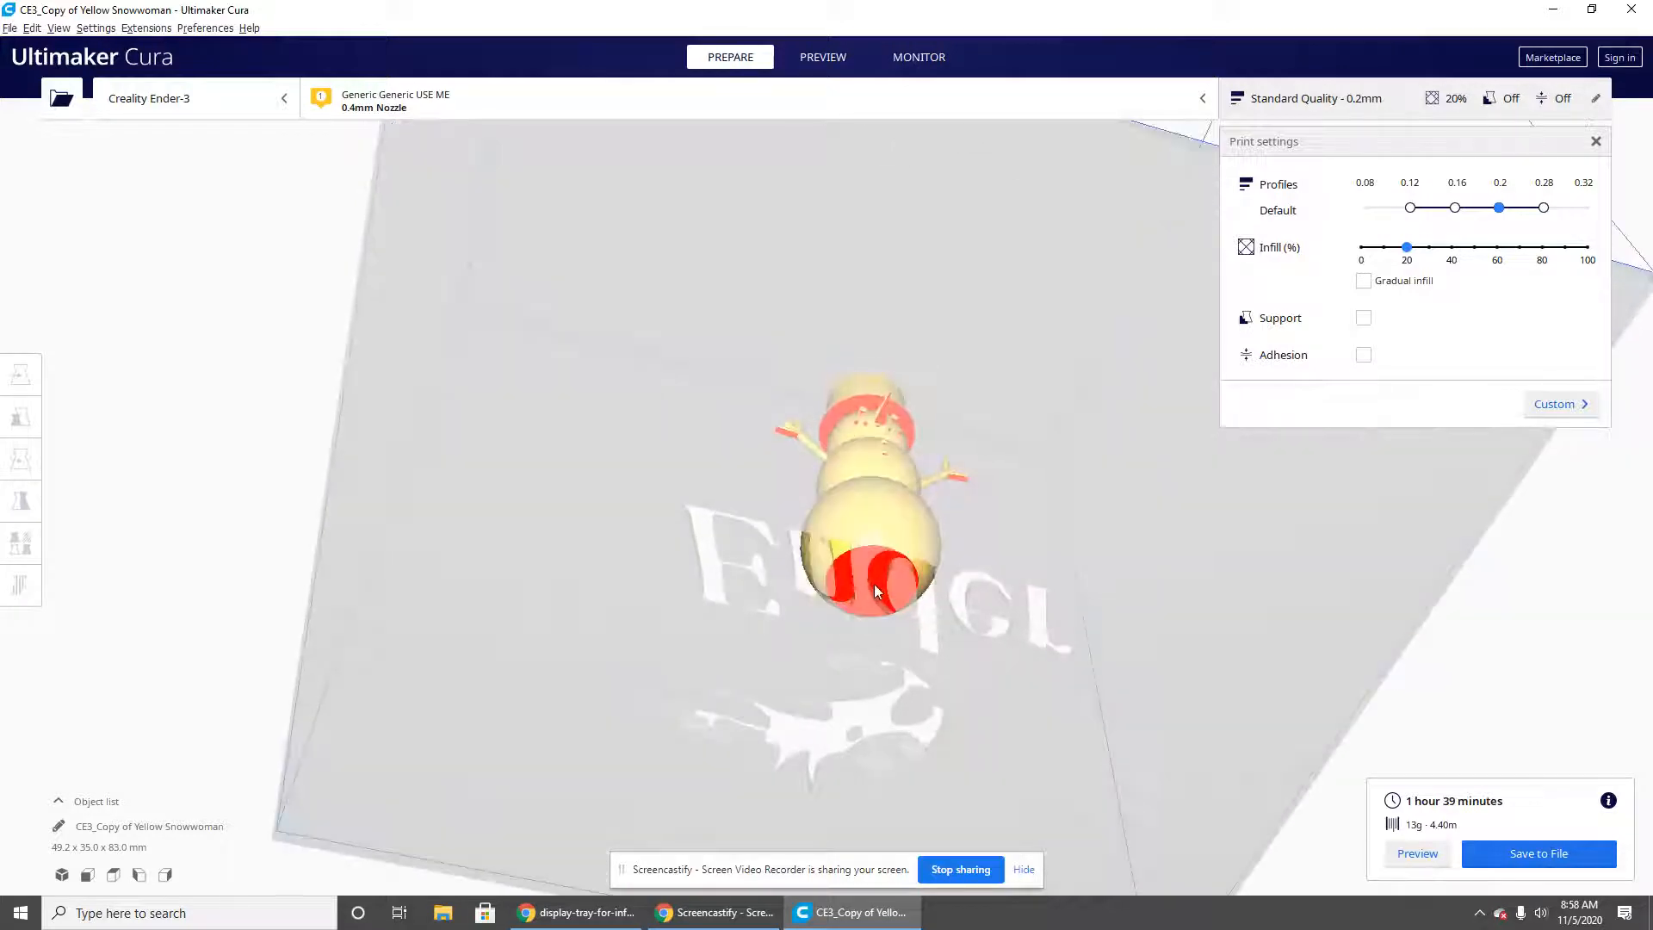
pyautogui.moveTo(1025, 490); pyautogui.dragTo(1065, 358, button='right')
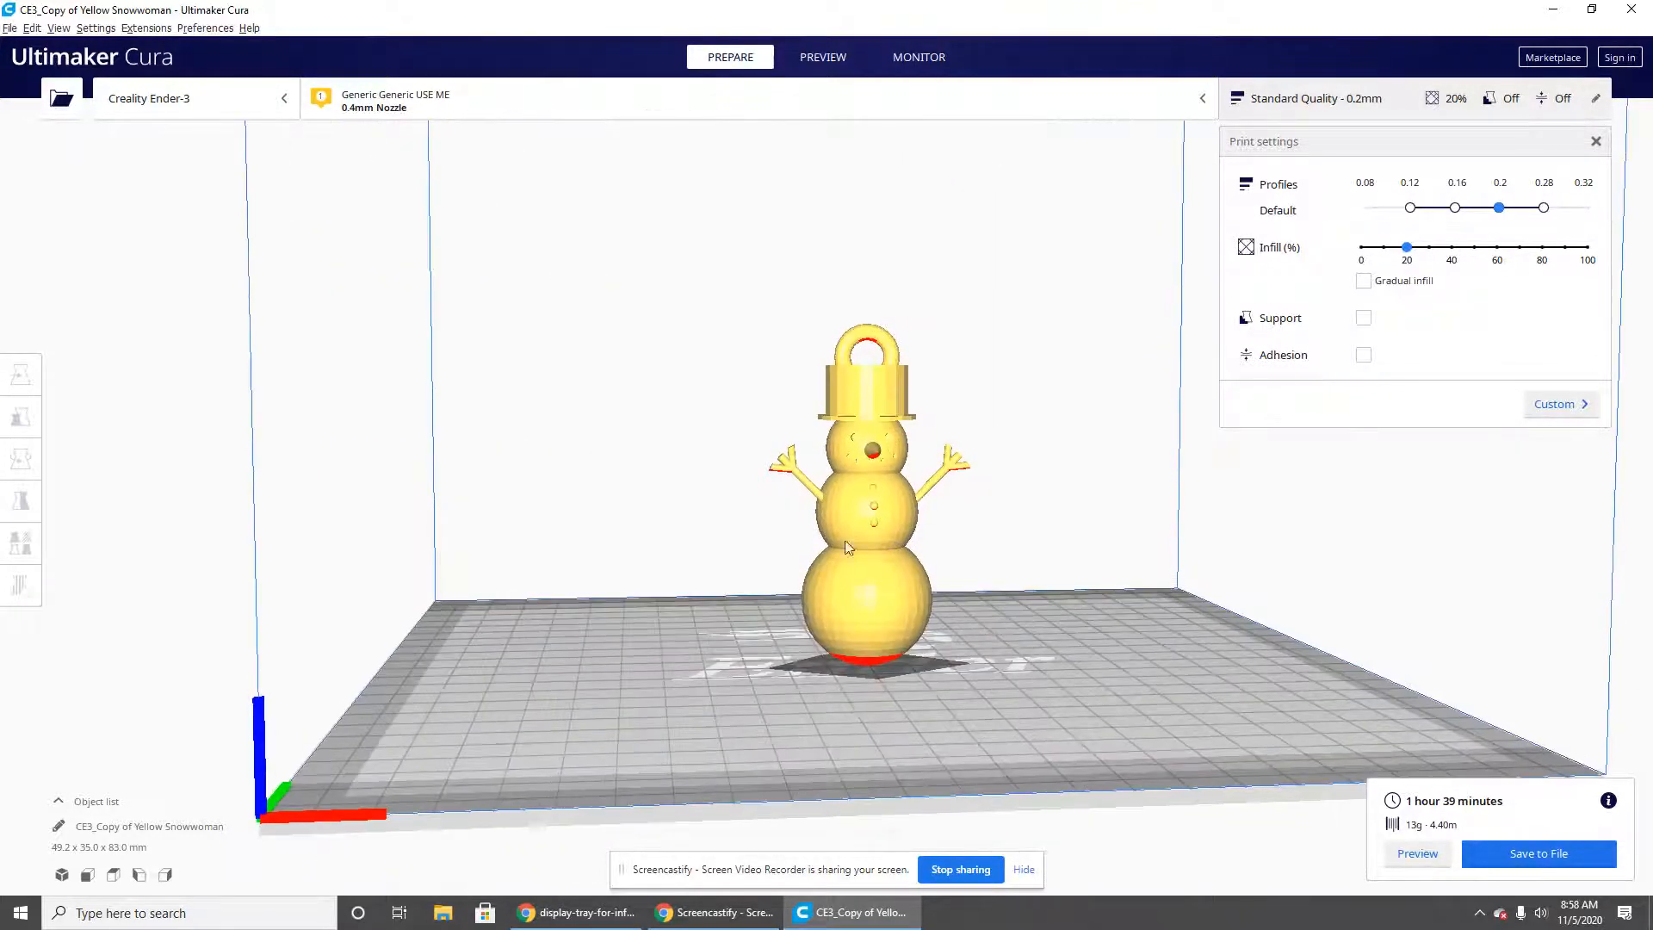
pyautogui.click(1363, 319)
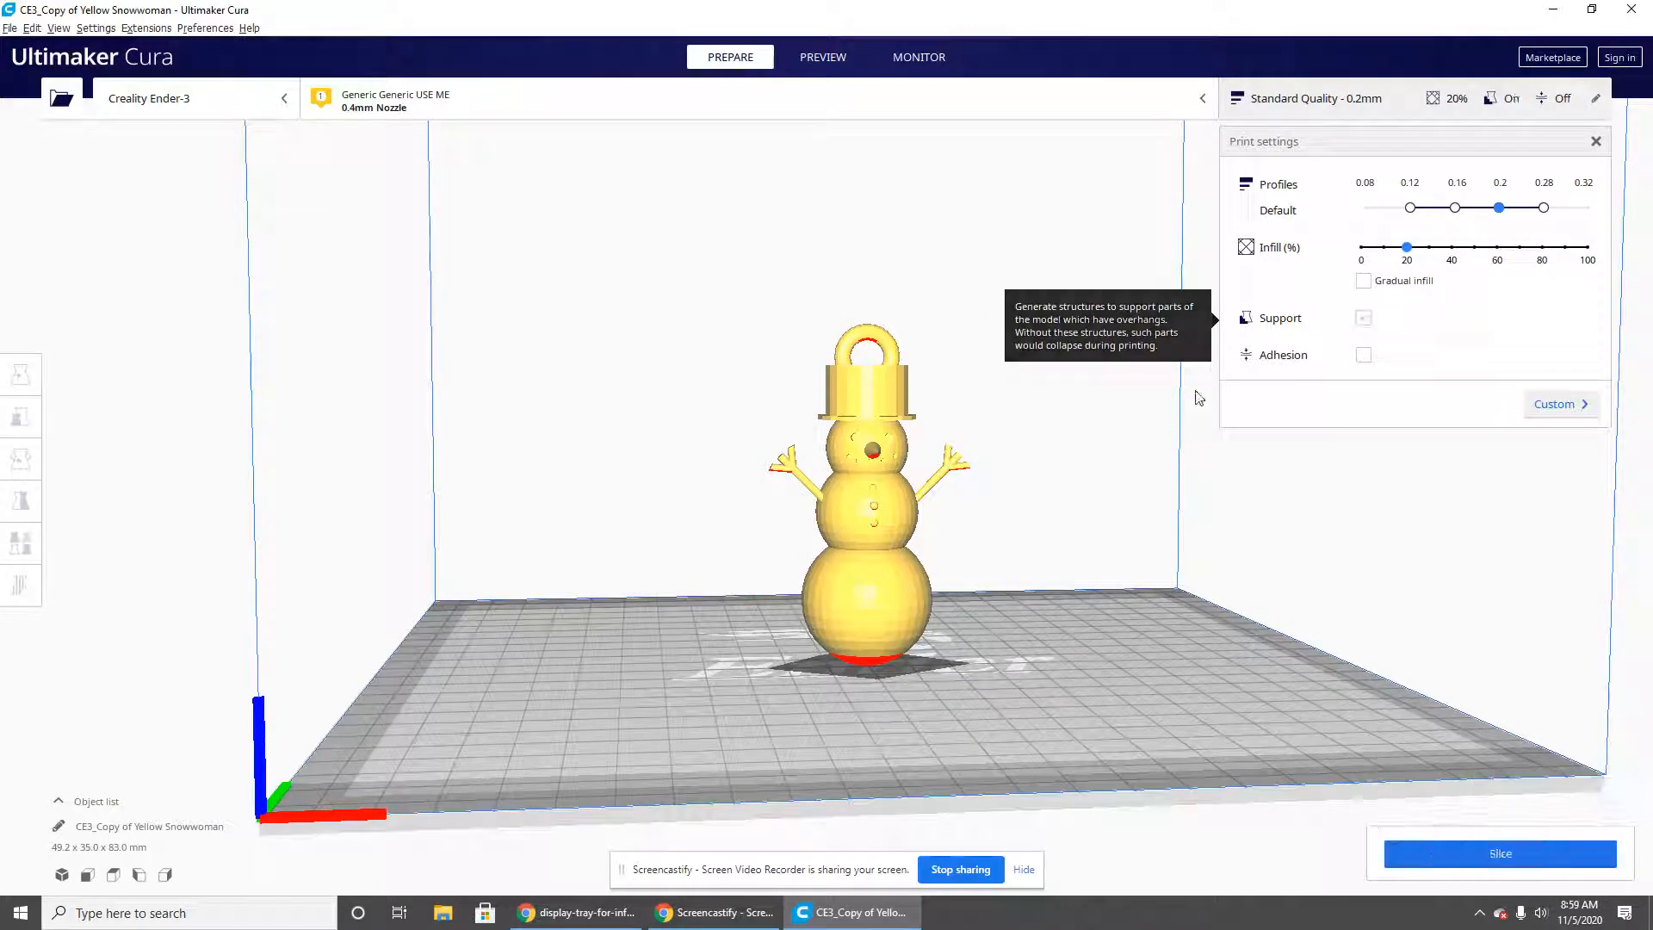
pyautogui.click(1540, 855)
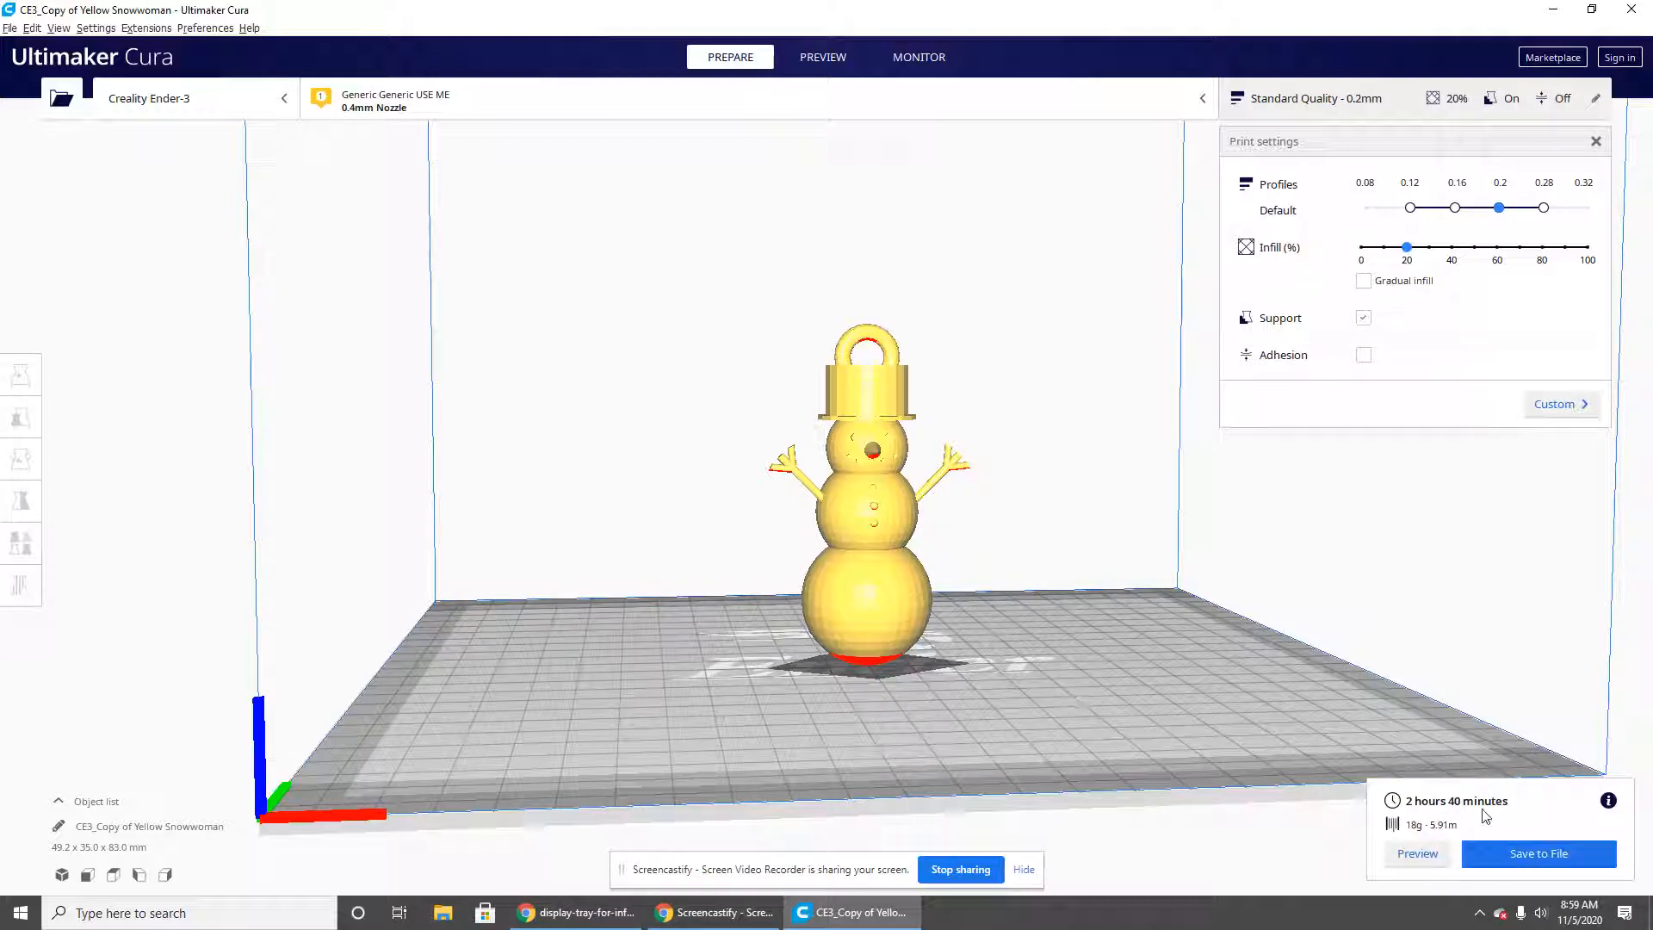
# Examine the overhanging areas on the snowwoman's hands, hat brim and rounded base from several angles.
pyautogui.moveTo(1007, 669); pyautogui.dragTo(966, 570, button='right')
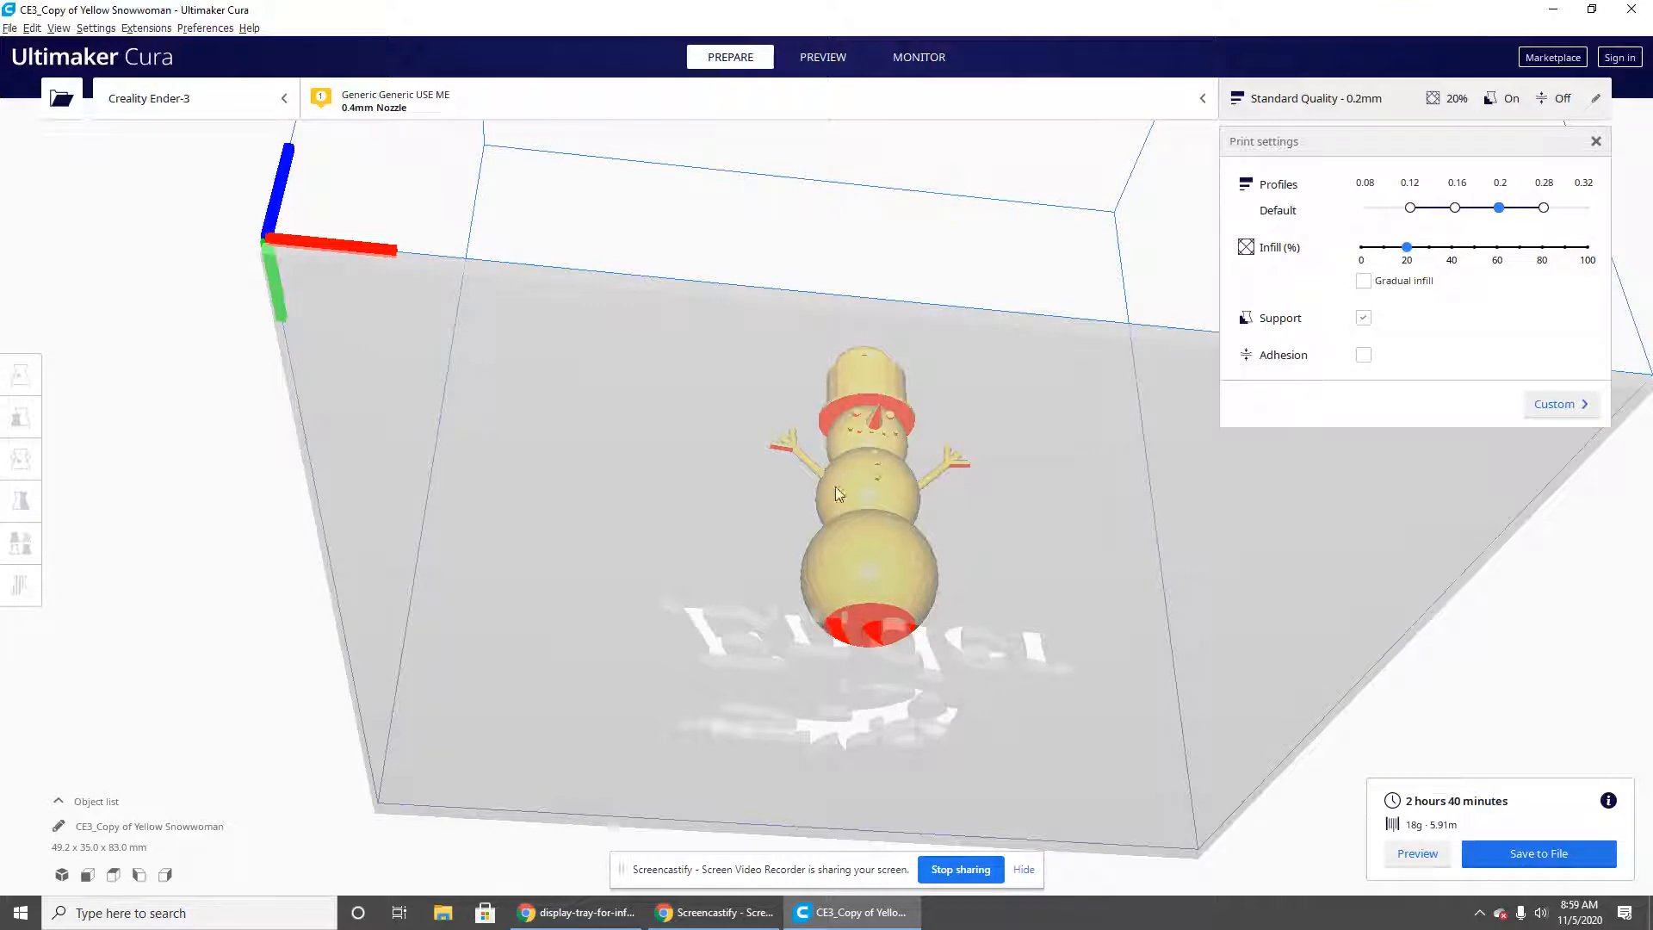
pyautogui.moveTo(857, 452); pyautogui.dragTo(792, 492, button='right')
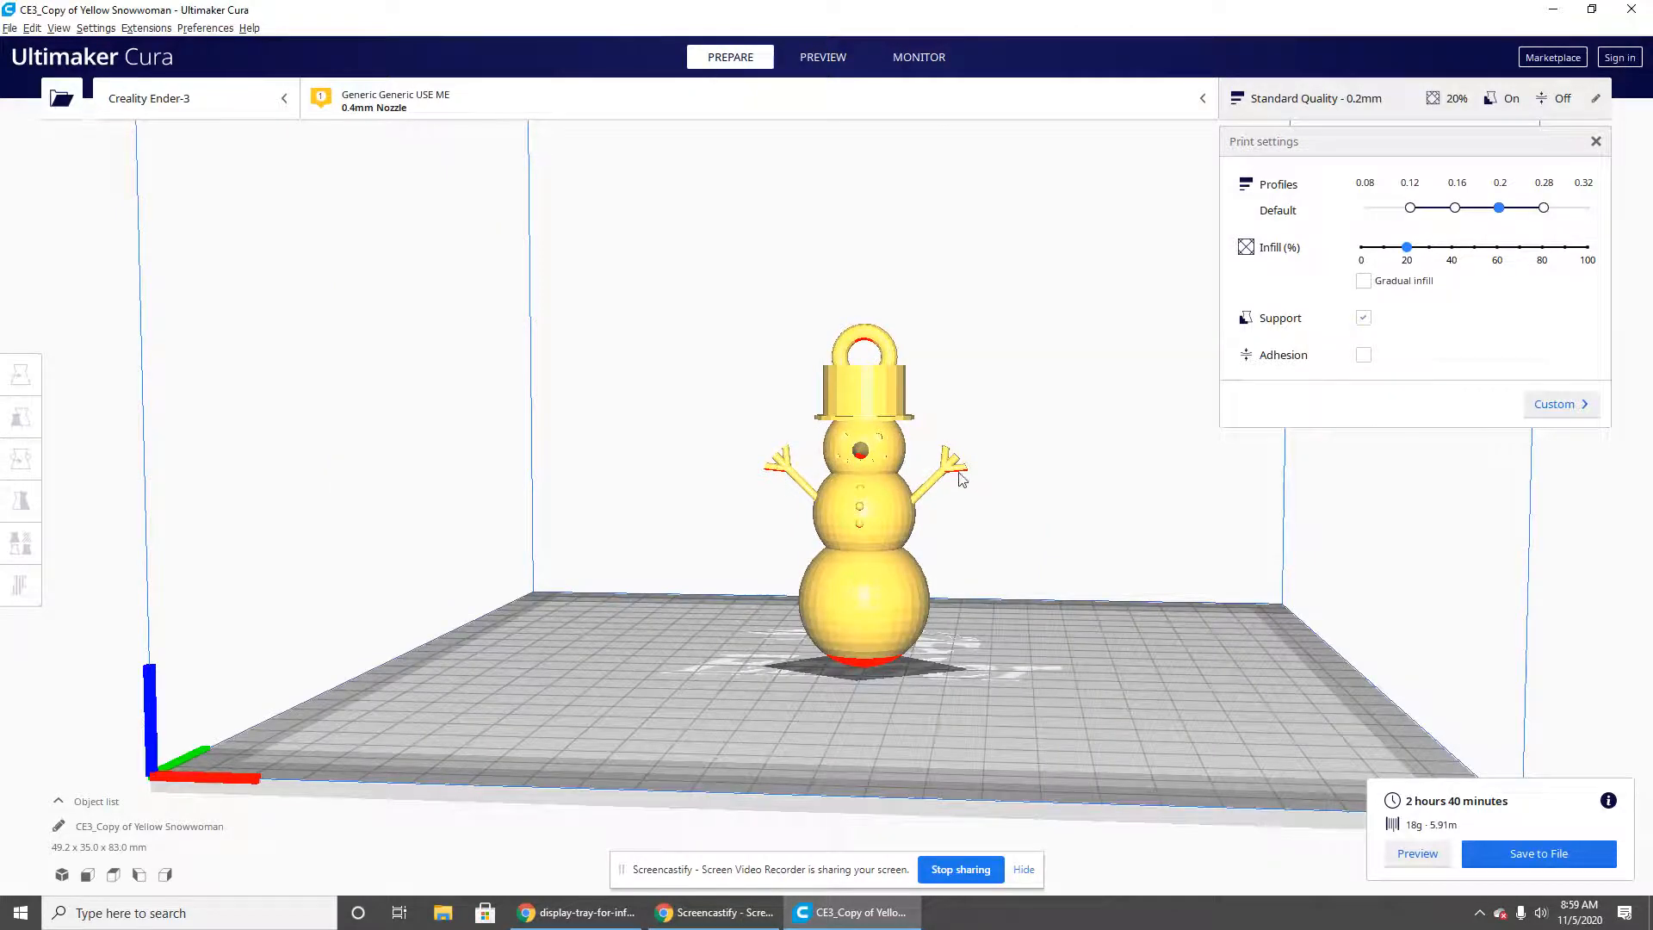
pyautogui.moveTo(956, 478); pyautogui.dragTo(1107, 498, button='right')
pyautogui.moveTo(916, 457); pyautogui.dragTo(703, 471, button='right')
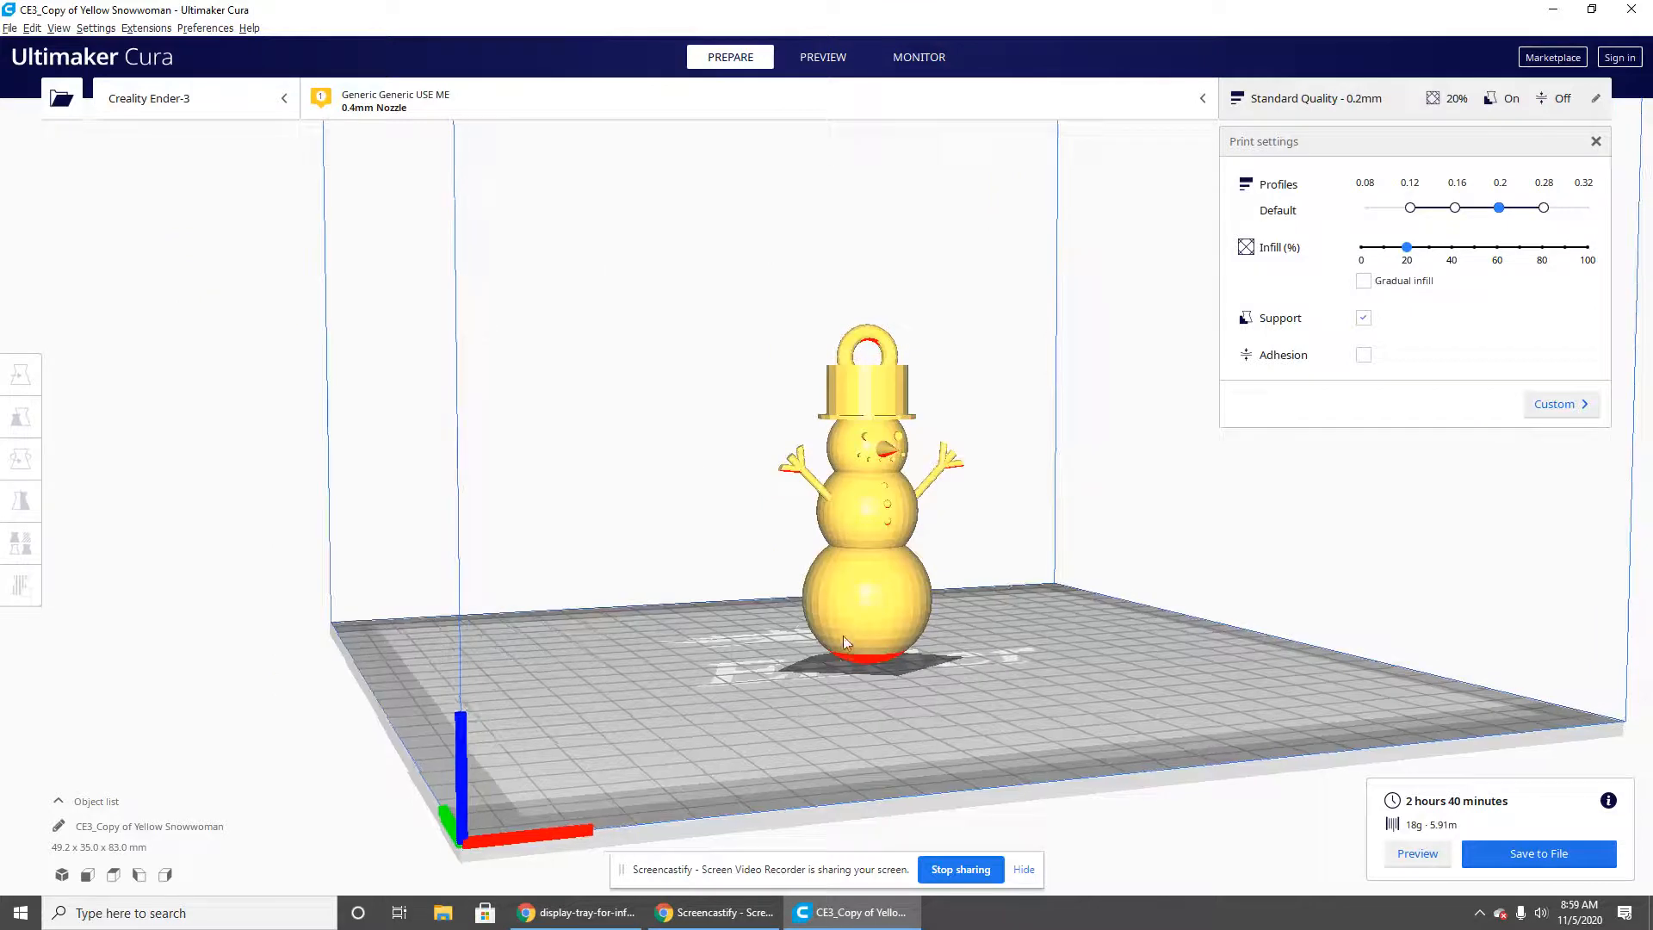
pyautogui.moveTo(790, 575); pyautogui.dragTo(824, 403, button='right')
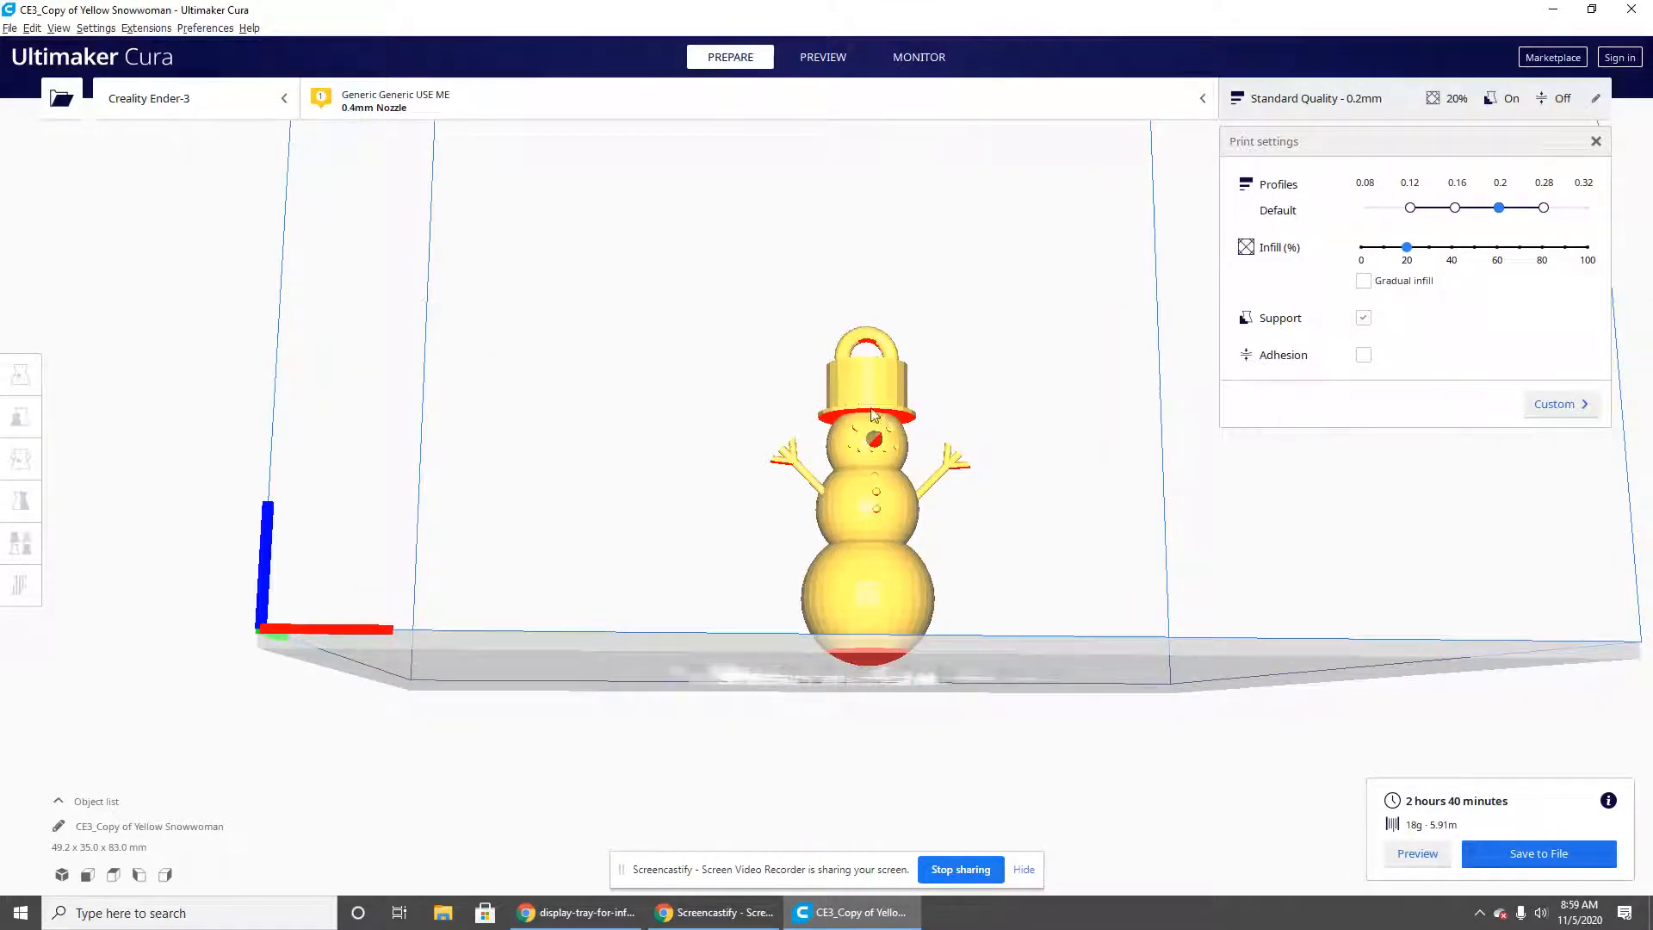
pyautogui.moveTo(841, 524); pyautogui.dragTo(825, 671, button='right')
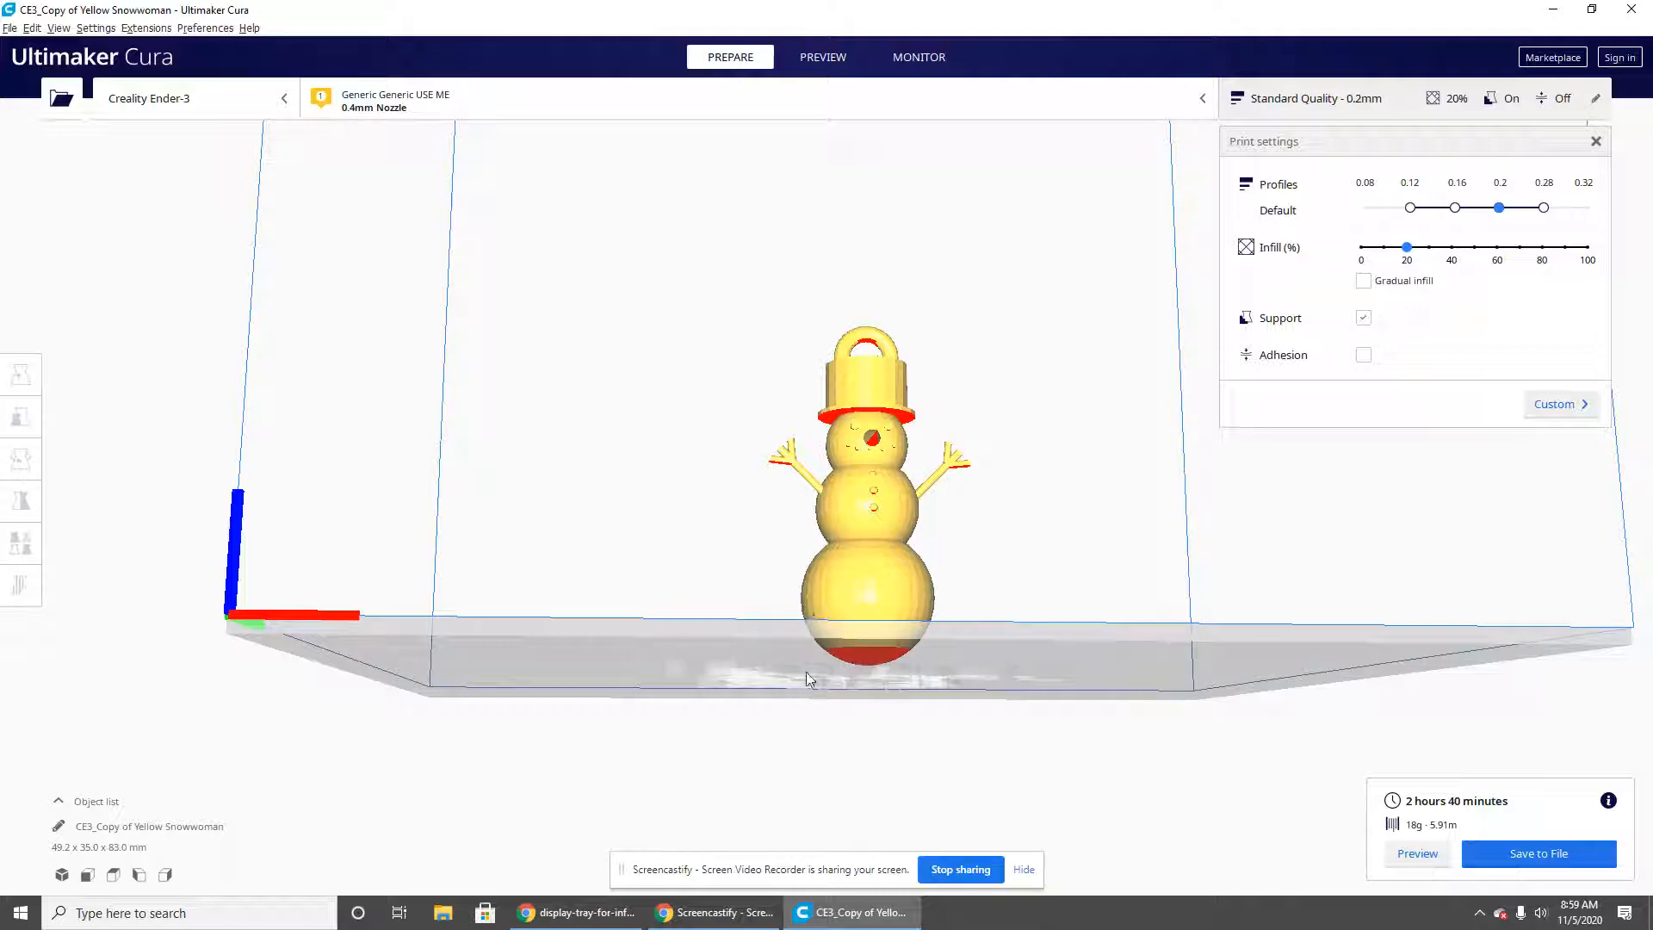
pyautogui.moveTo(809, 680); pyautogui.dragTo(822, 699, button='right')
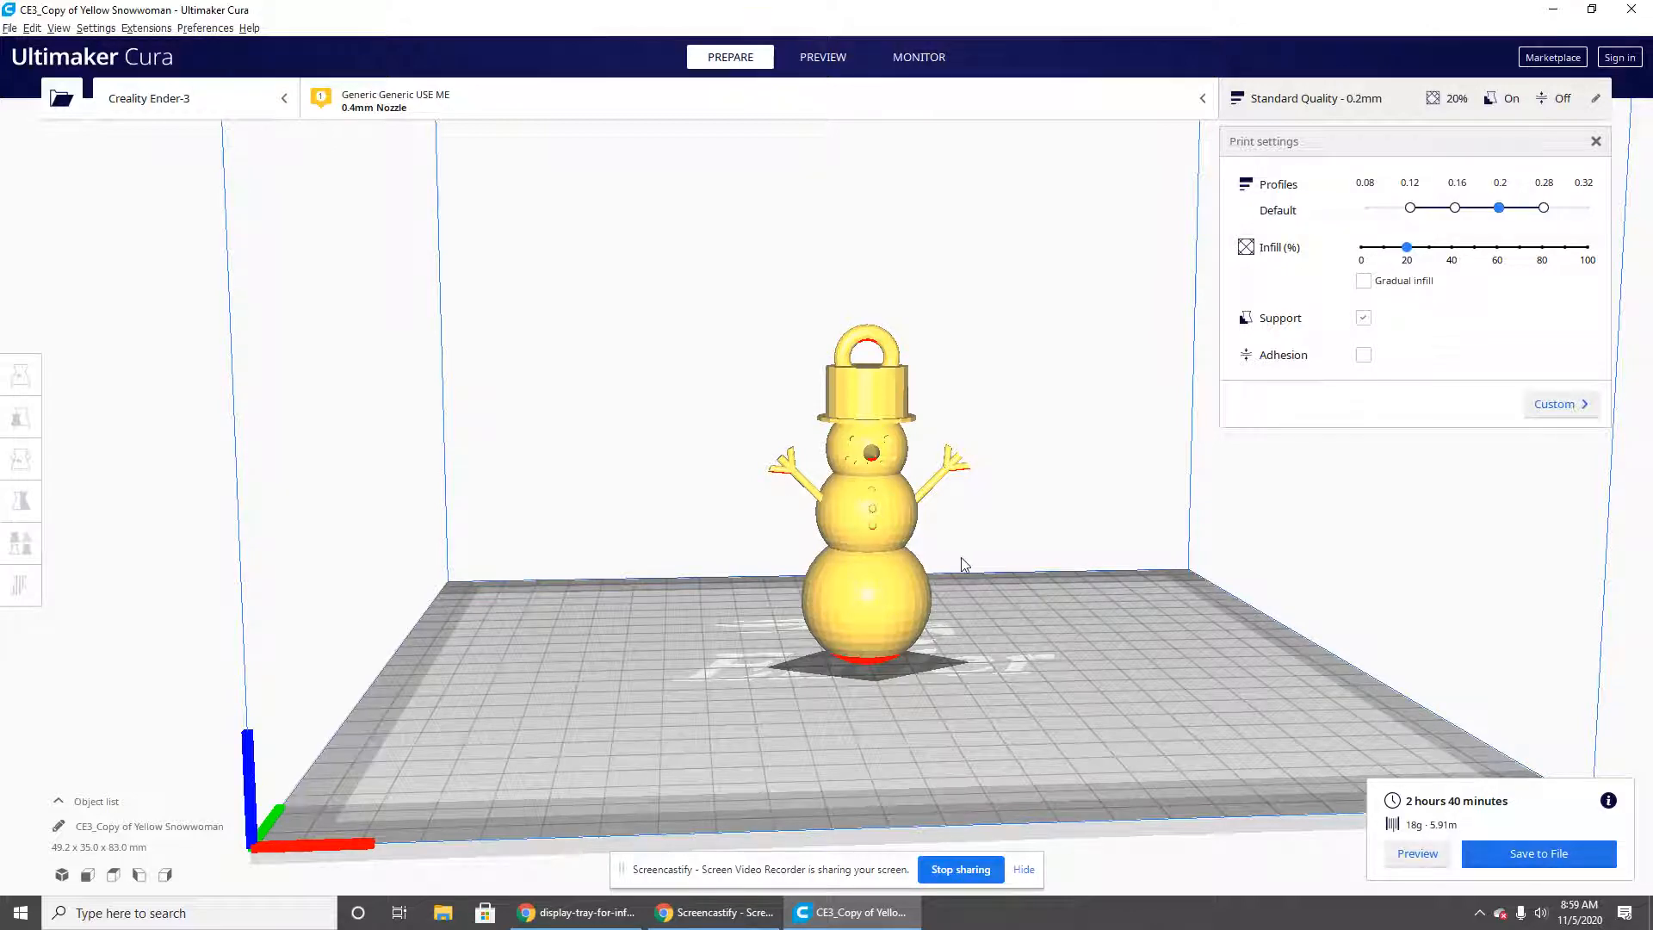
pyautogui.moveTo(962, 563); pyautogui.dragTo(928, 559, button='right')
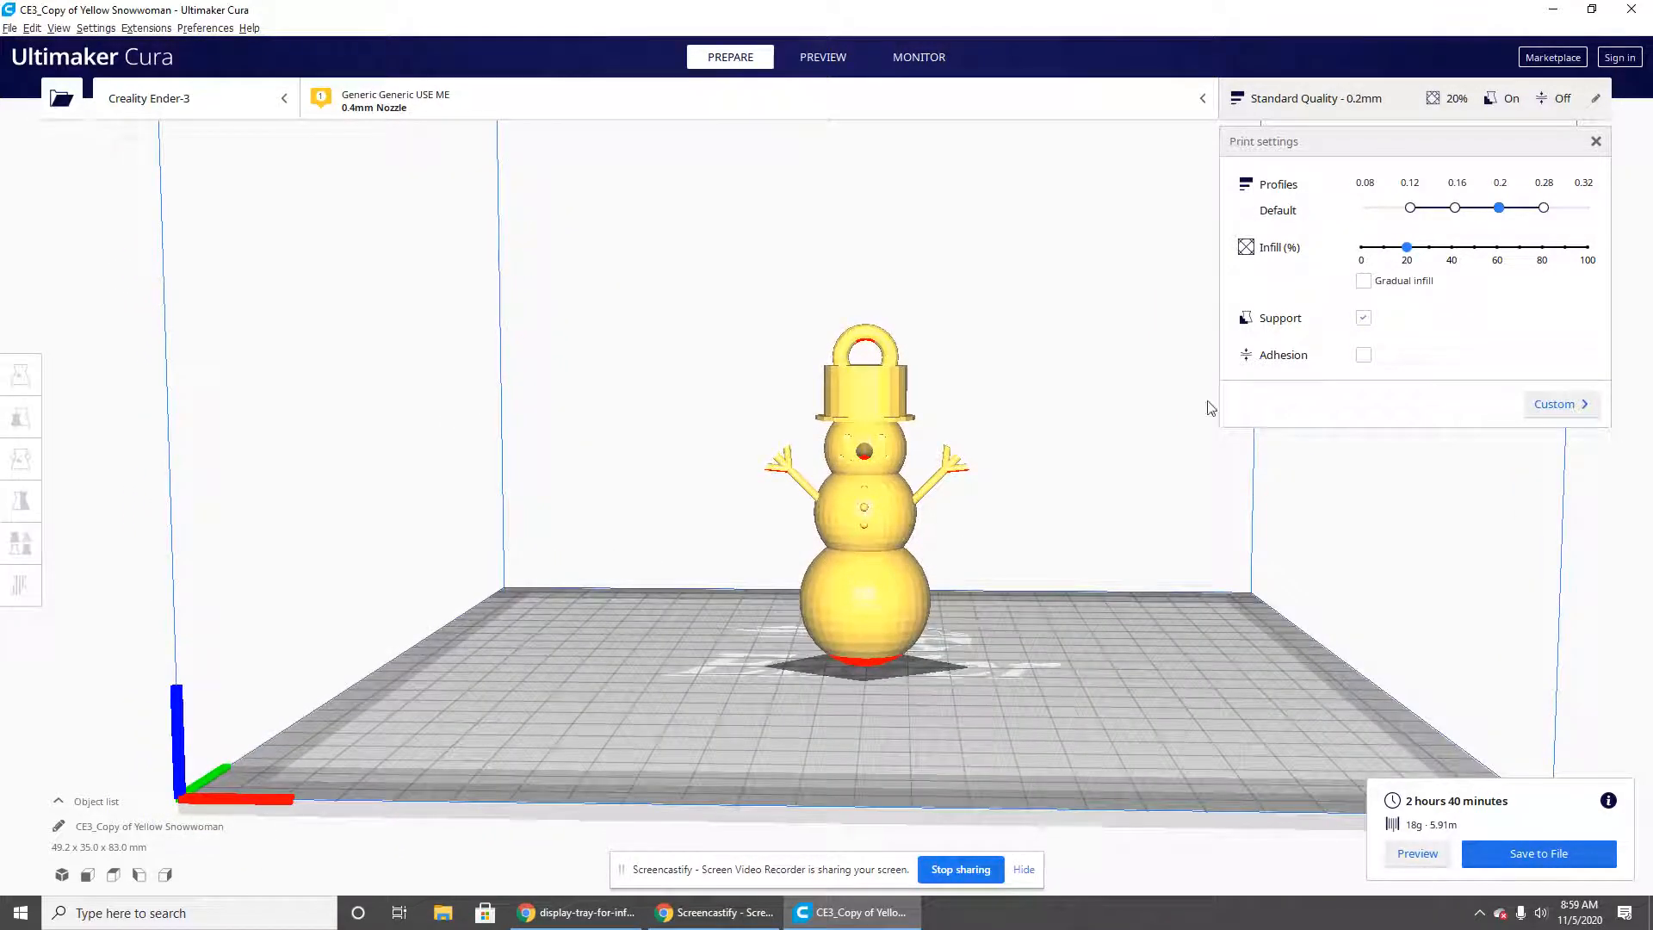
# Turn off support structures and slice the snowwoman without them.
pyautogui.click(1363, 318)
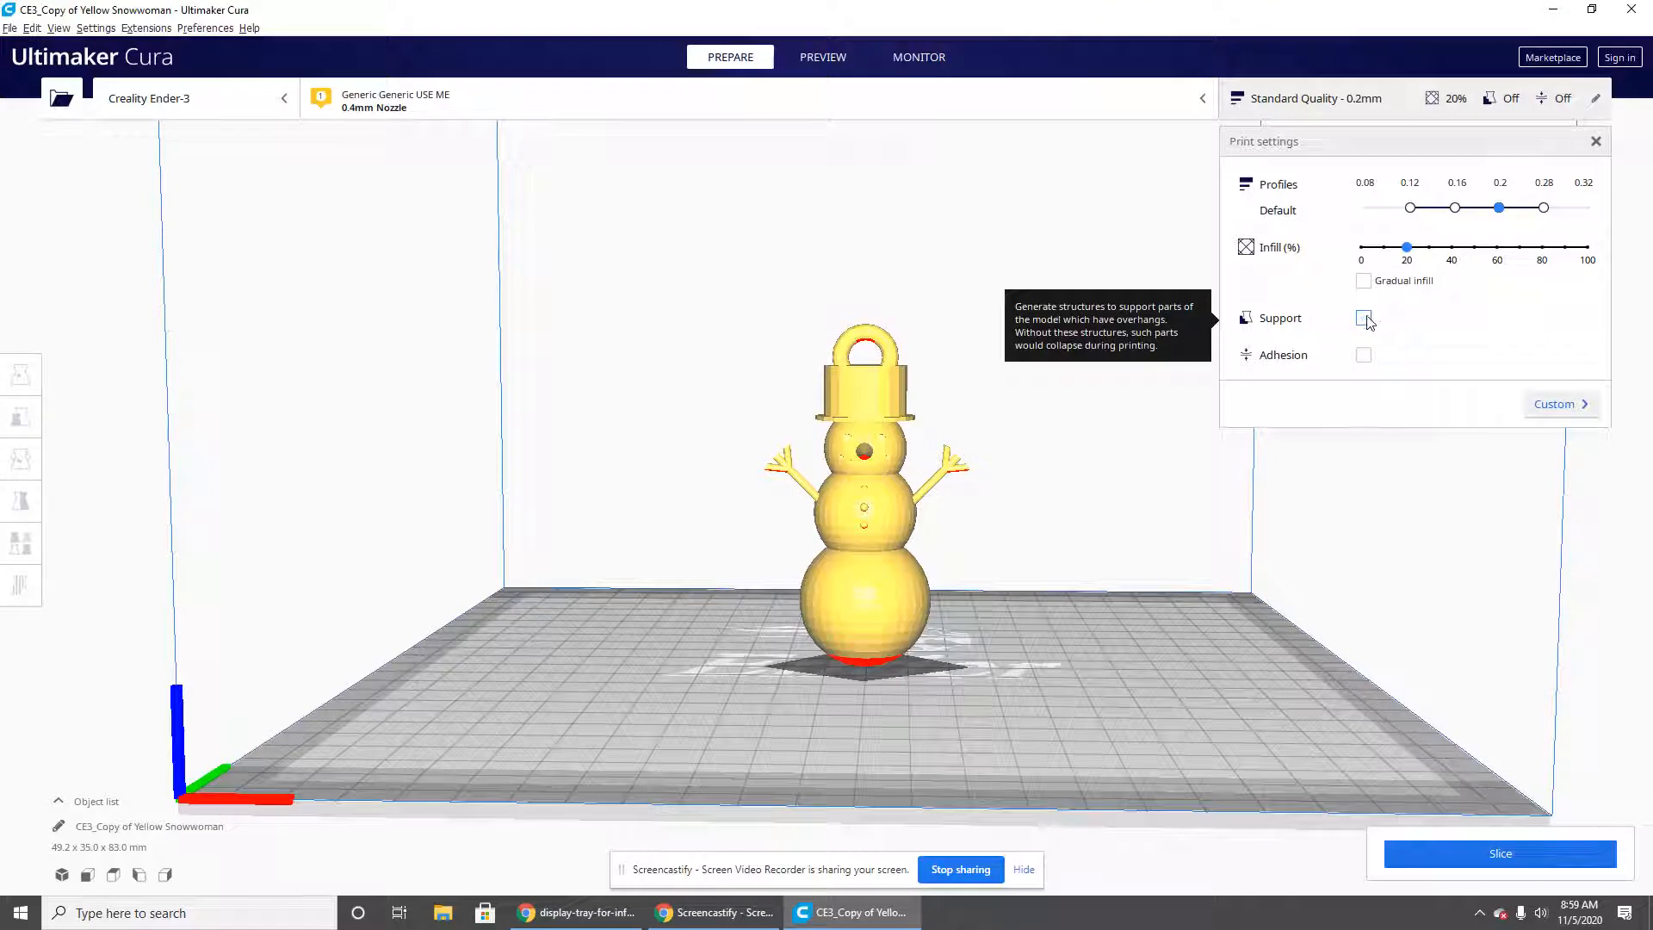
pyautogui.click(1481, 853)
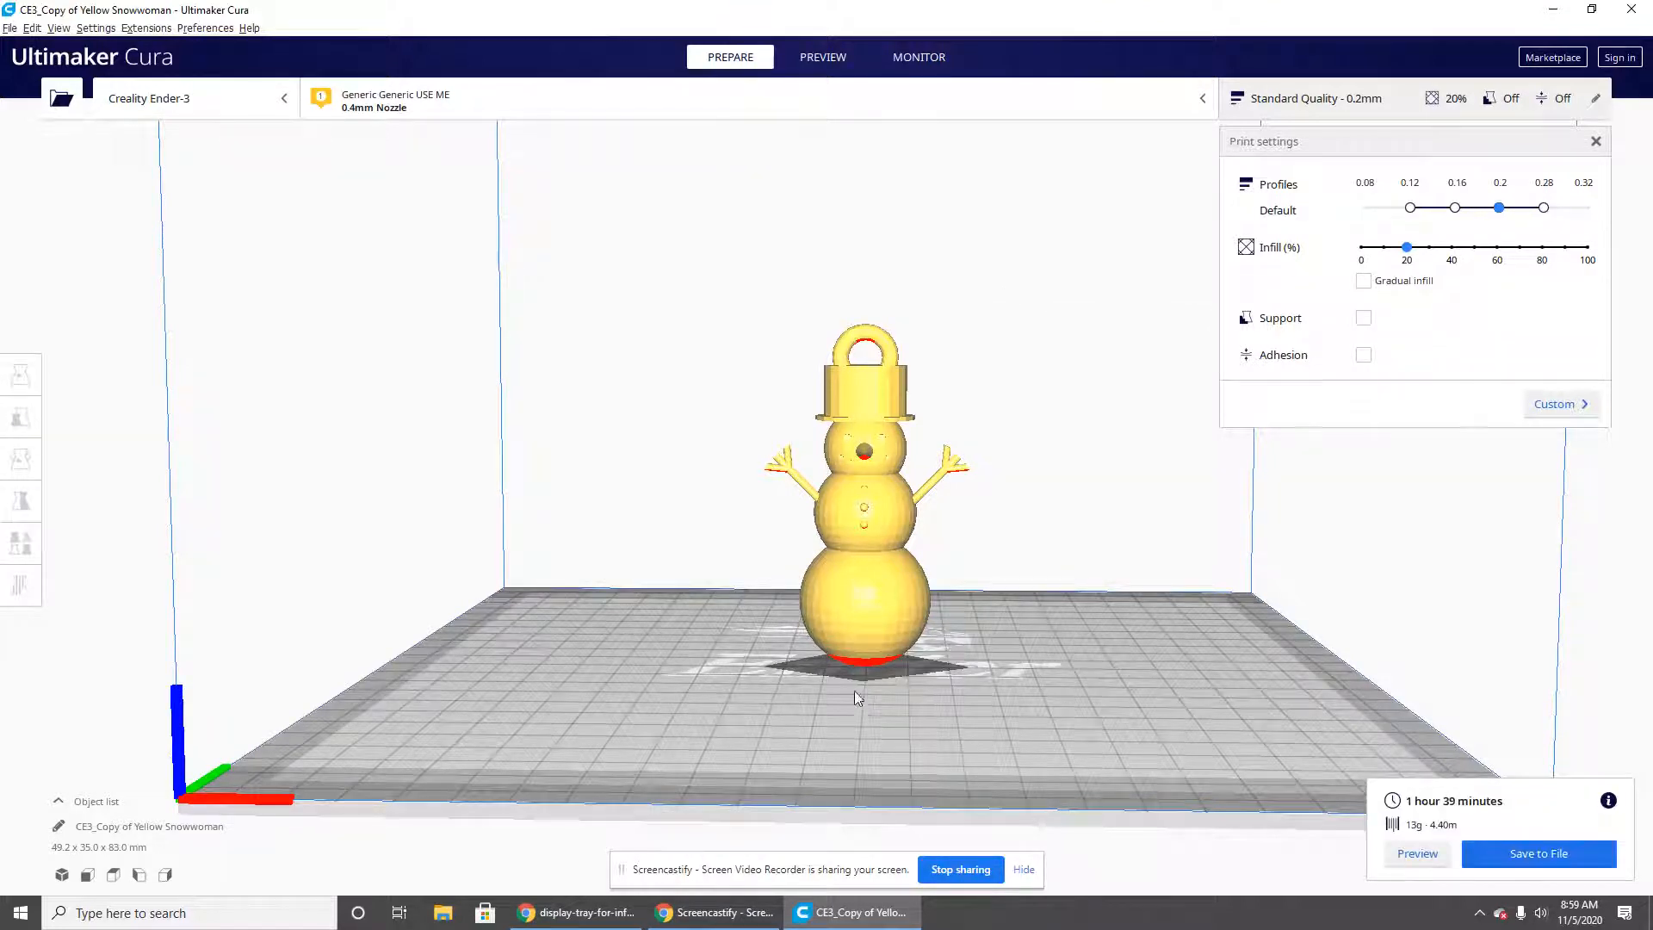
pyautogui.moveTo(855, 692); pyautogui.dragTo(833, 572, button='right')
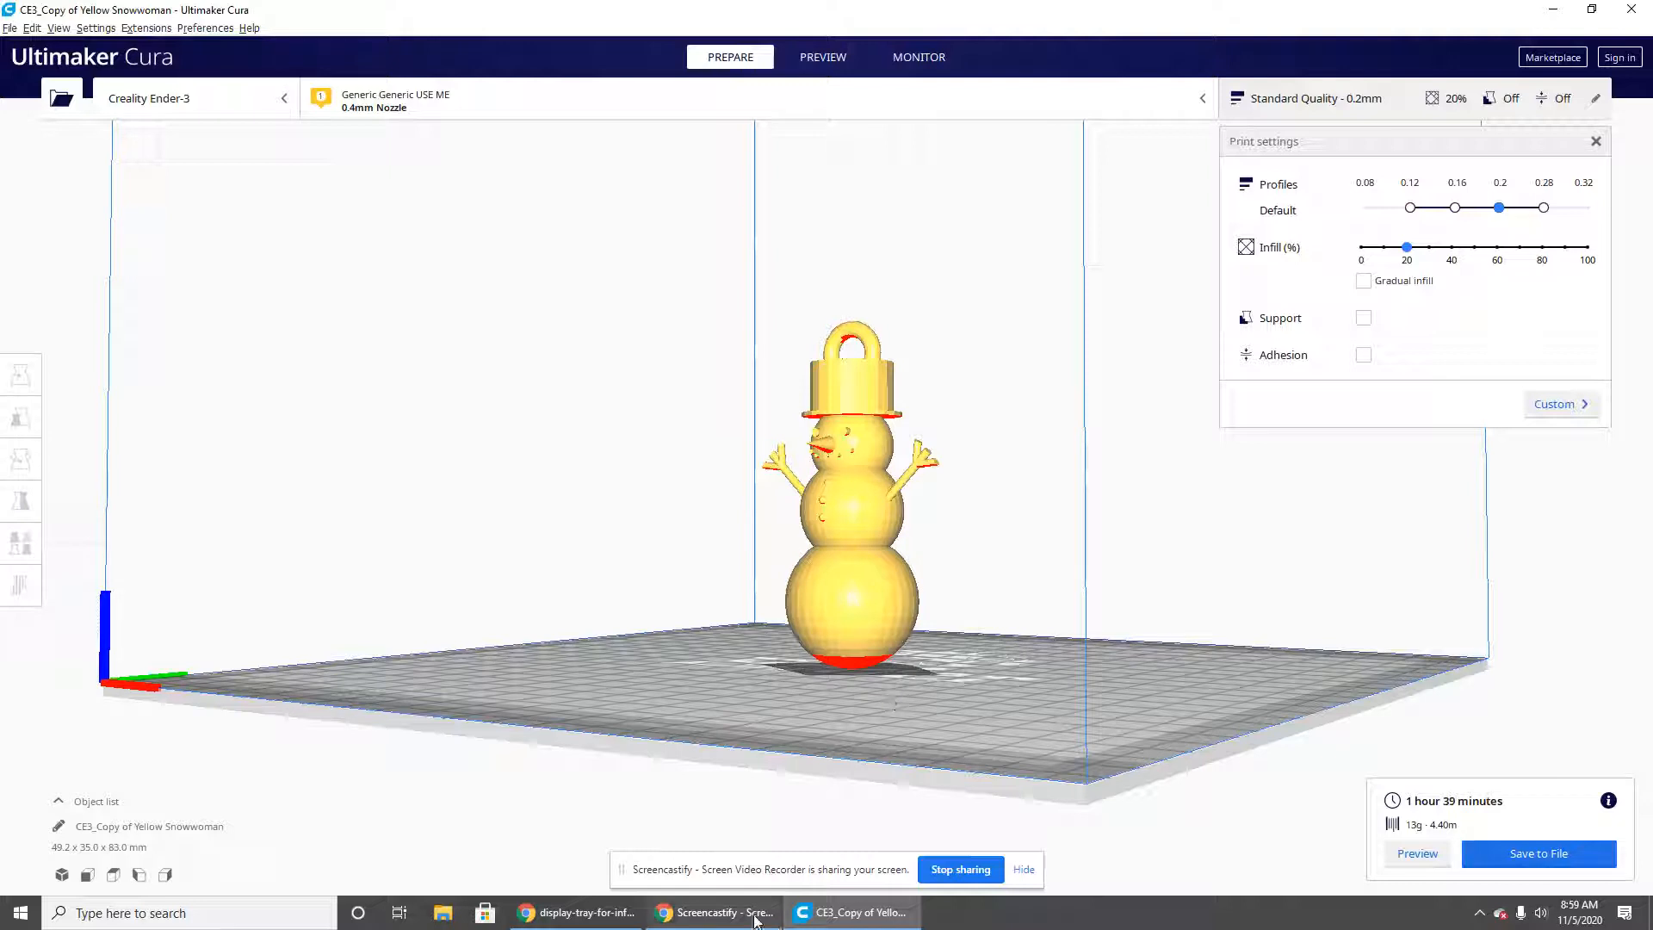
# Switch to the snowwoman design in Tinkercad and place a hole box on the workplane beside the model.
pyautogui.click(702, 920)
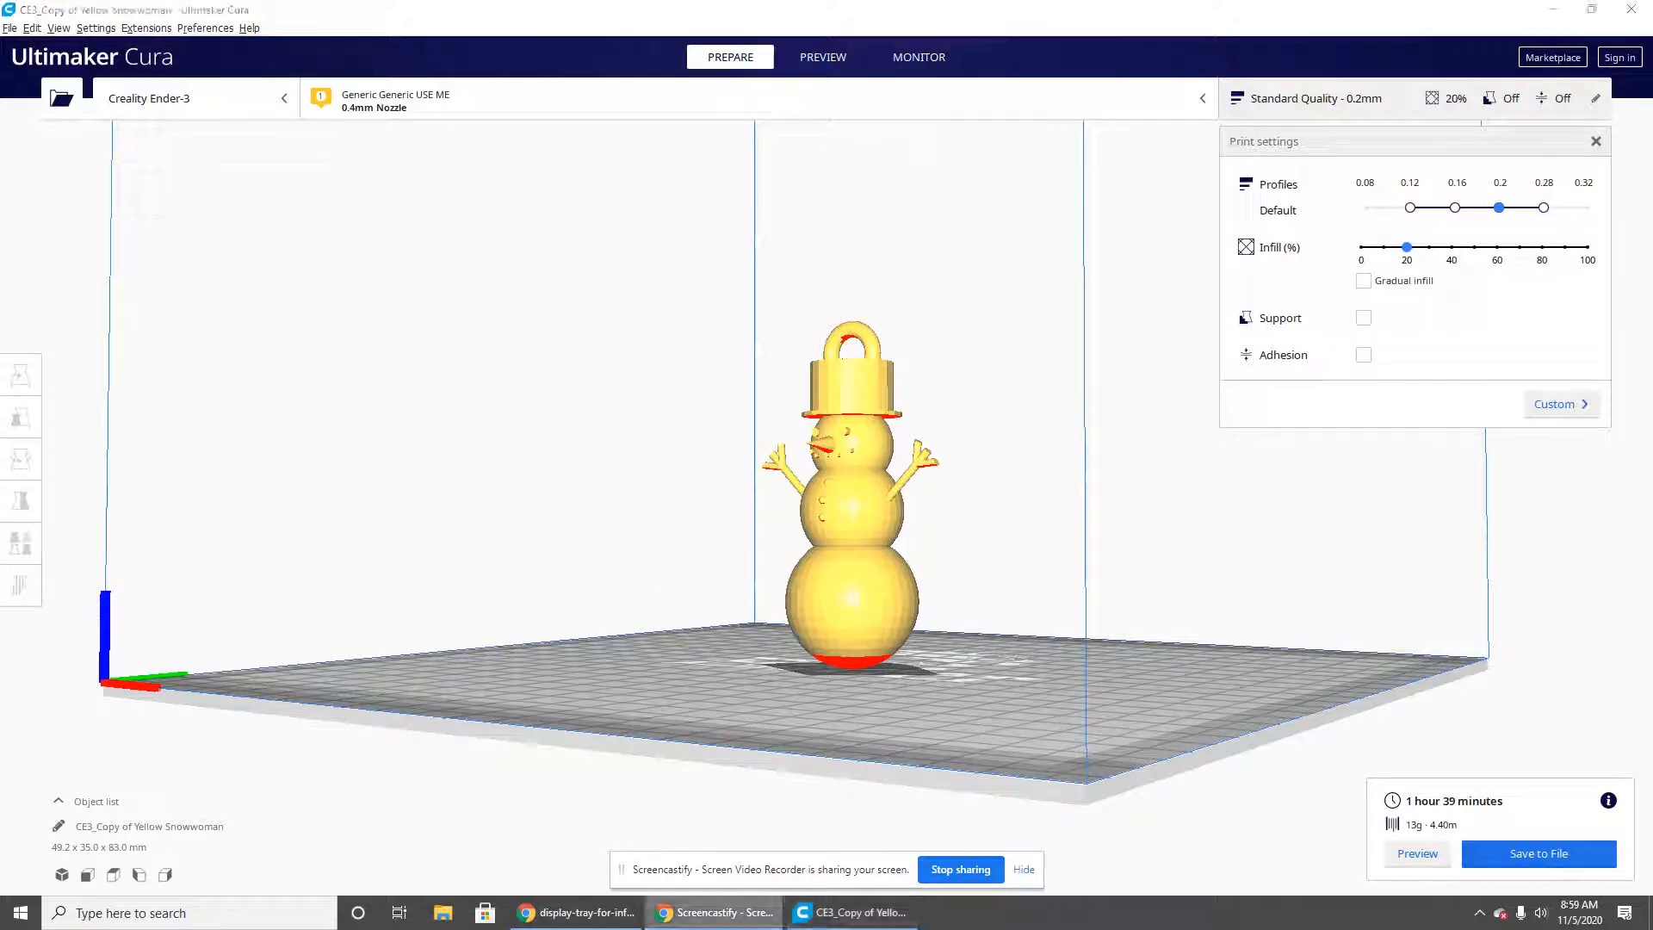
pyautogui.click(577, 913)
pyautogui.click(290, 8)
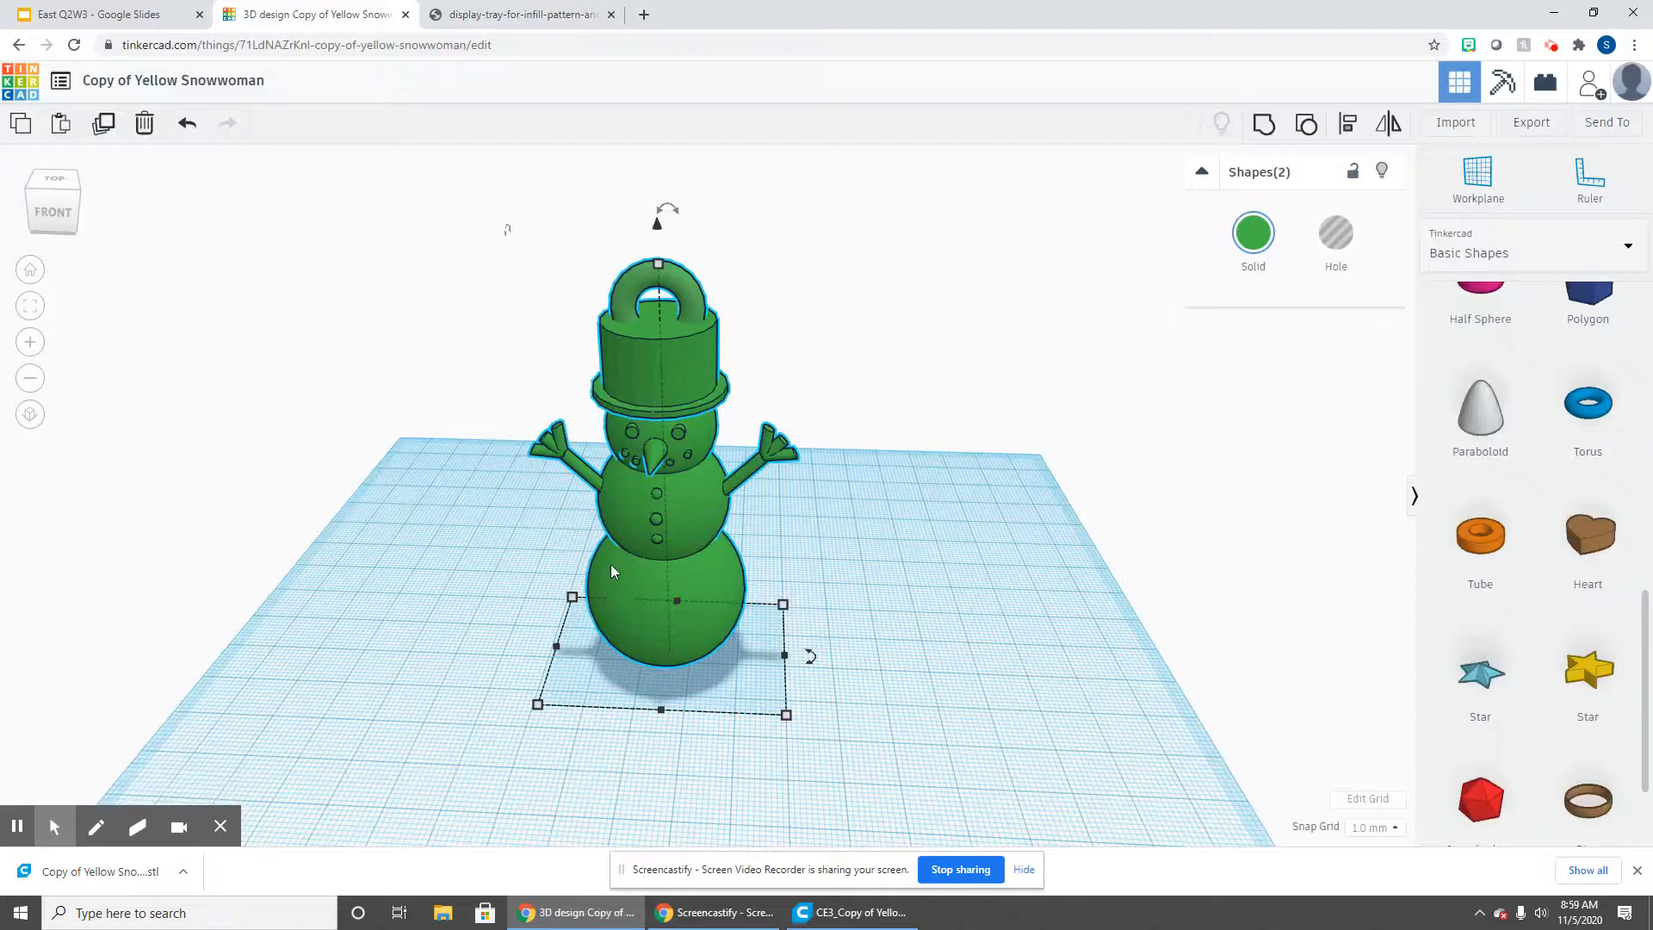
pyautogui.moveTo(611, 564); pyautogui.dragTo(543, 212, button='right')
pyautogui.scroll(8, 1545, 547)
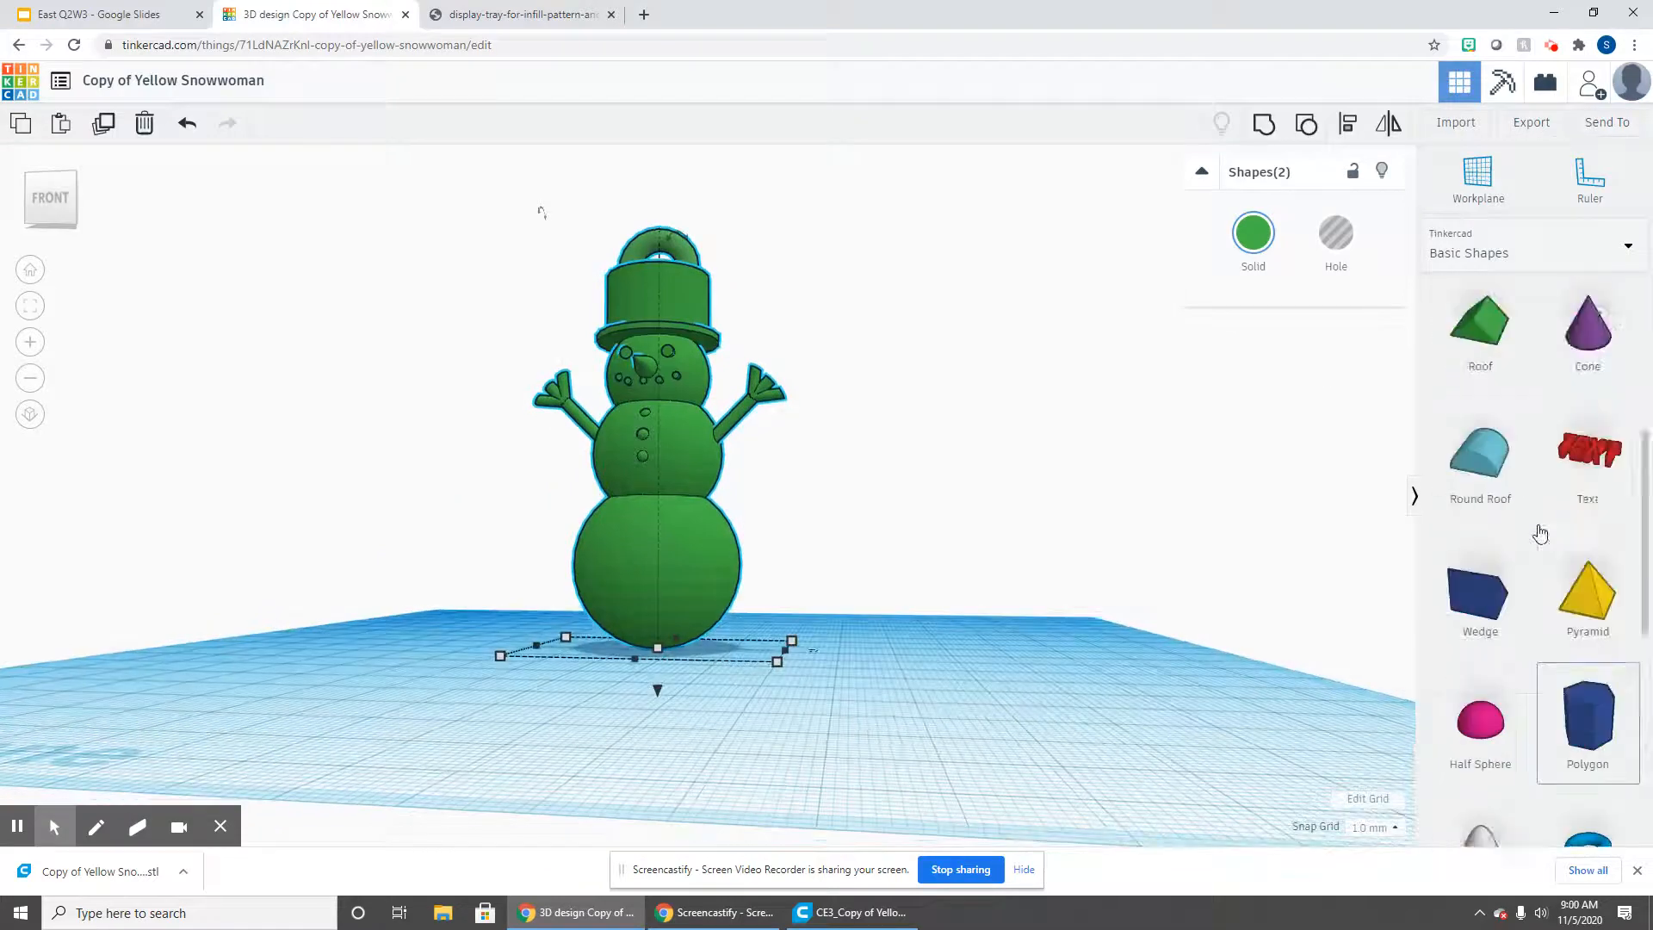
pyautogui.scroll(3, 1544, 546)
pyautogui.moveTo(1477, 344); pyautogui.dragTo(978, 679)
pyautogui.moveTo(977, 679); pyautogui.dragTo(966, 786, button='right')
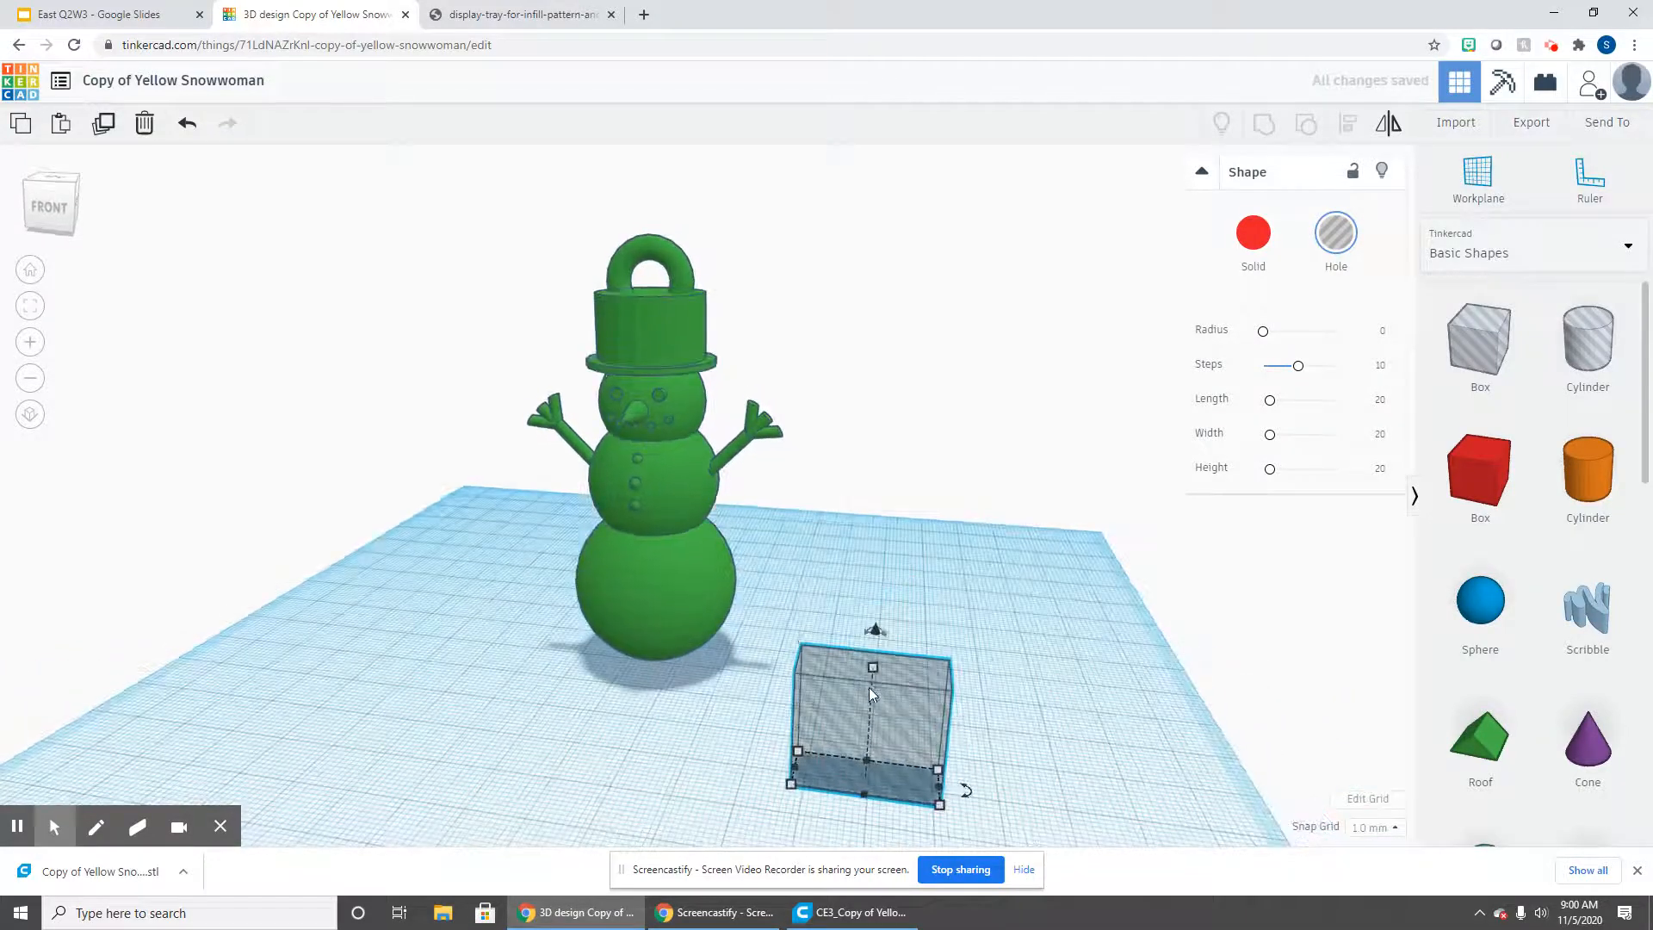
# Move the hole box under the snowwoman's base, widen it to about 37 mm and flatten it to about 4 mm high.
pyautogui.moveTo(879, 713); pyautogui.dragTo(767, 607)
pyautogui.click(947, 764)
pyautogui.moveTo(874, 749); pyautogui.dragTo(686, 676)
pyautogui.moveTo(909, 622)
pyautogui.mouseDown(button='right')
pyautogui.moveTo(939, 590)
pyautogui.moveTo(878, 616)
pyautogui.mouseUp(button='right')
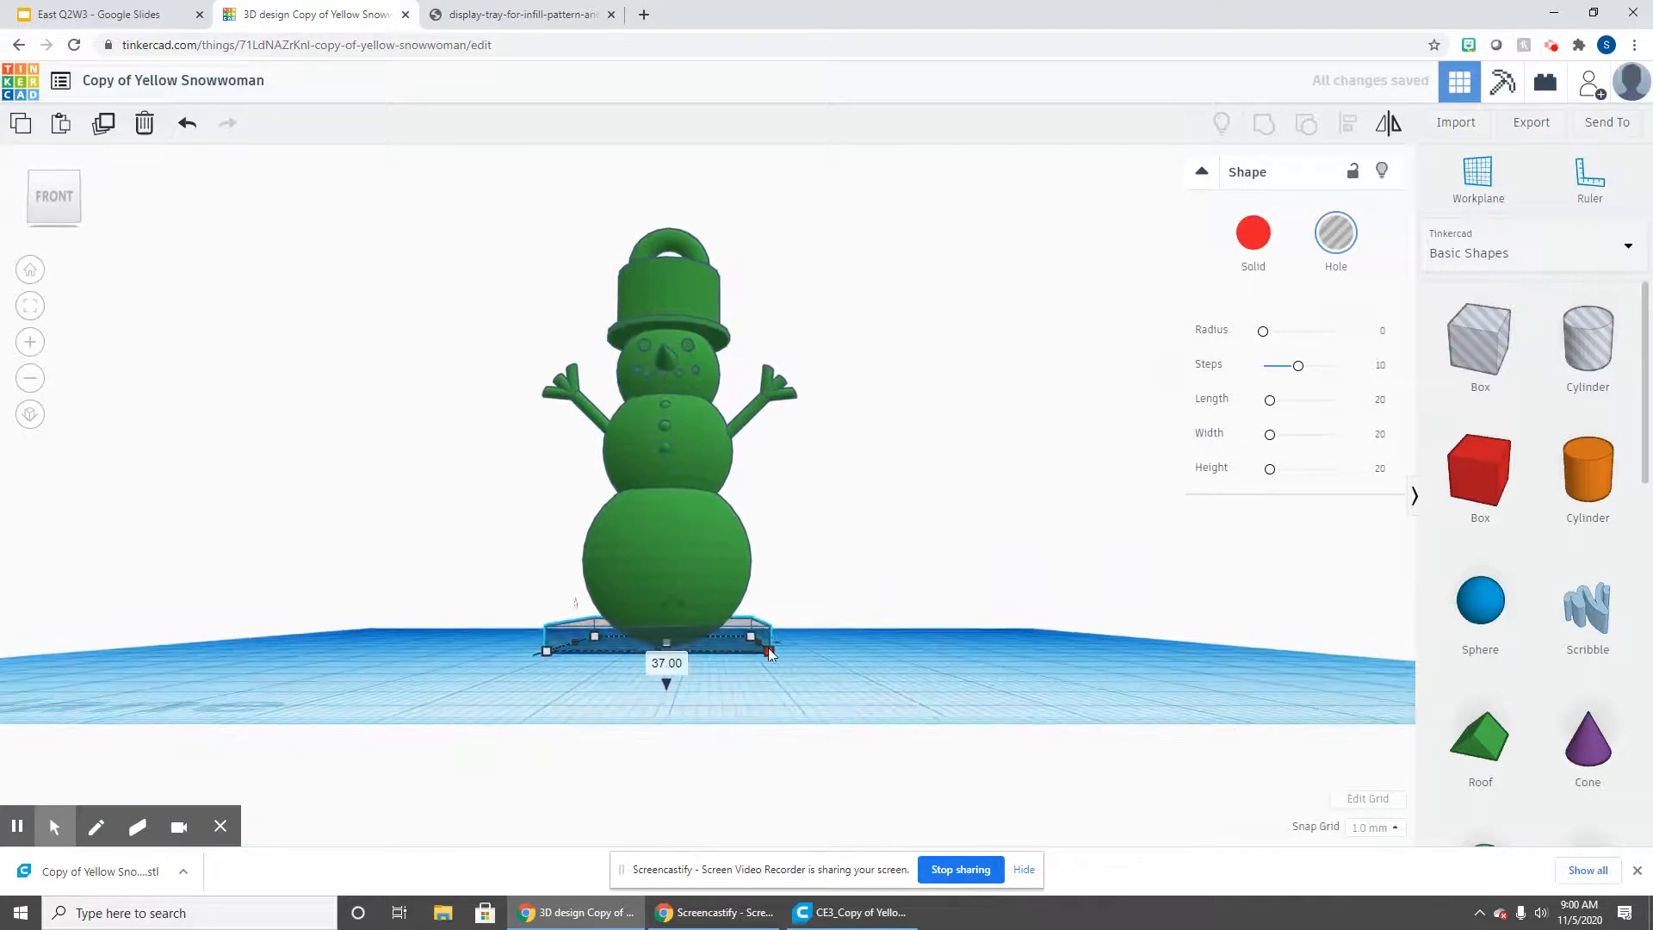
pyautogui.moveTo(771, 656); pyautogui.dragTo(663, 640, button='right')
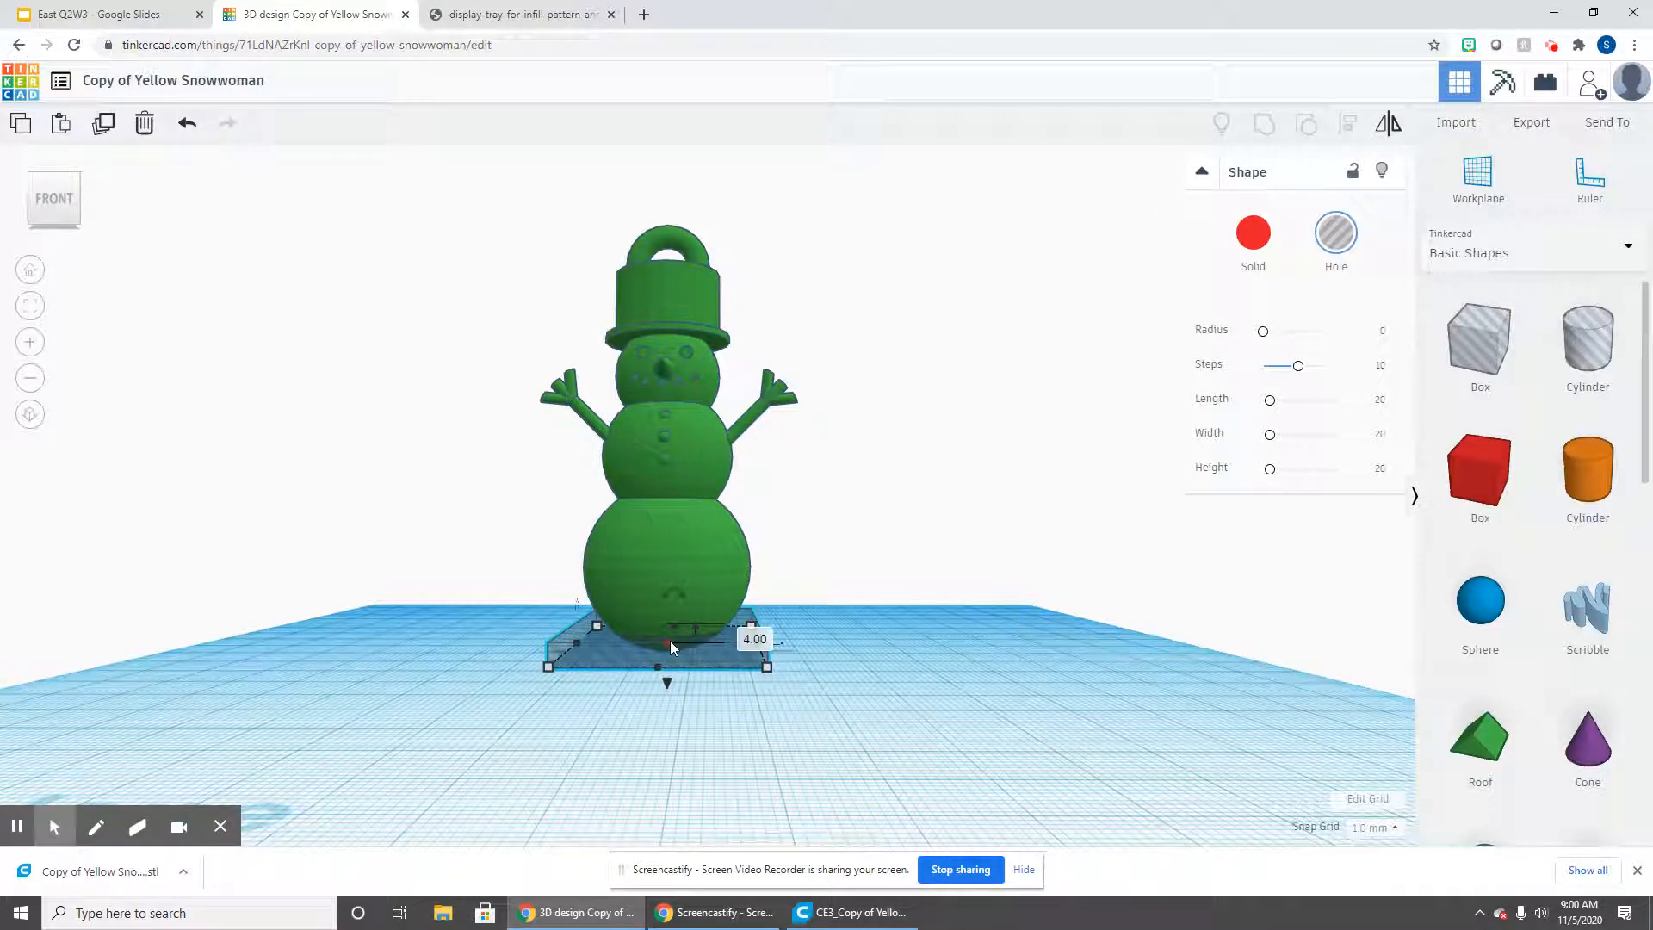
pyautogui.moveTo(669, 640)
pyautogui.mouseDown()
pyautogui.moveTo(669, 621)
pyautogui.moveTo(670, 642)
pyautogui.mouseUp()
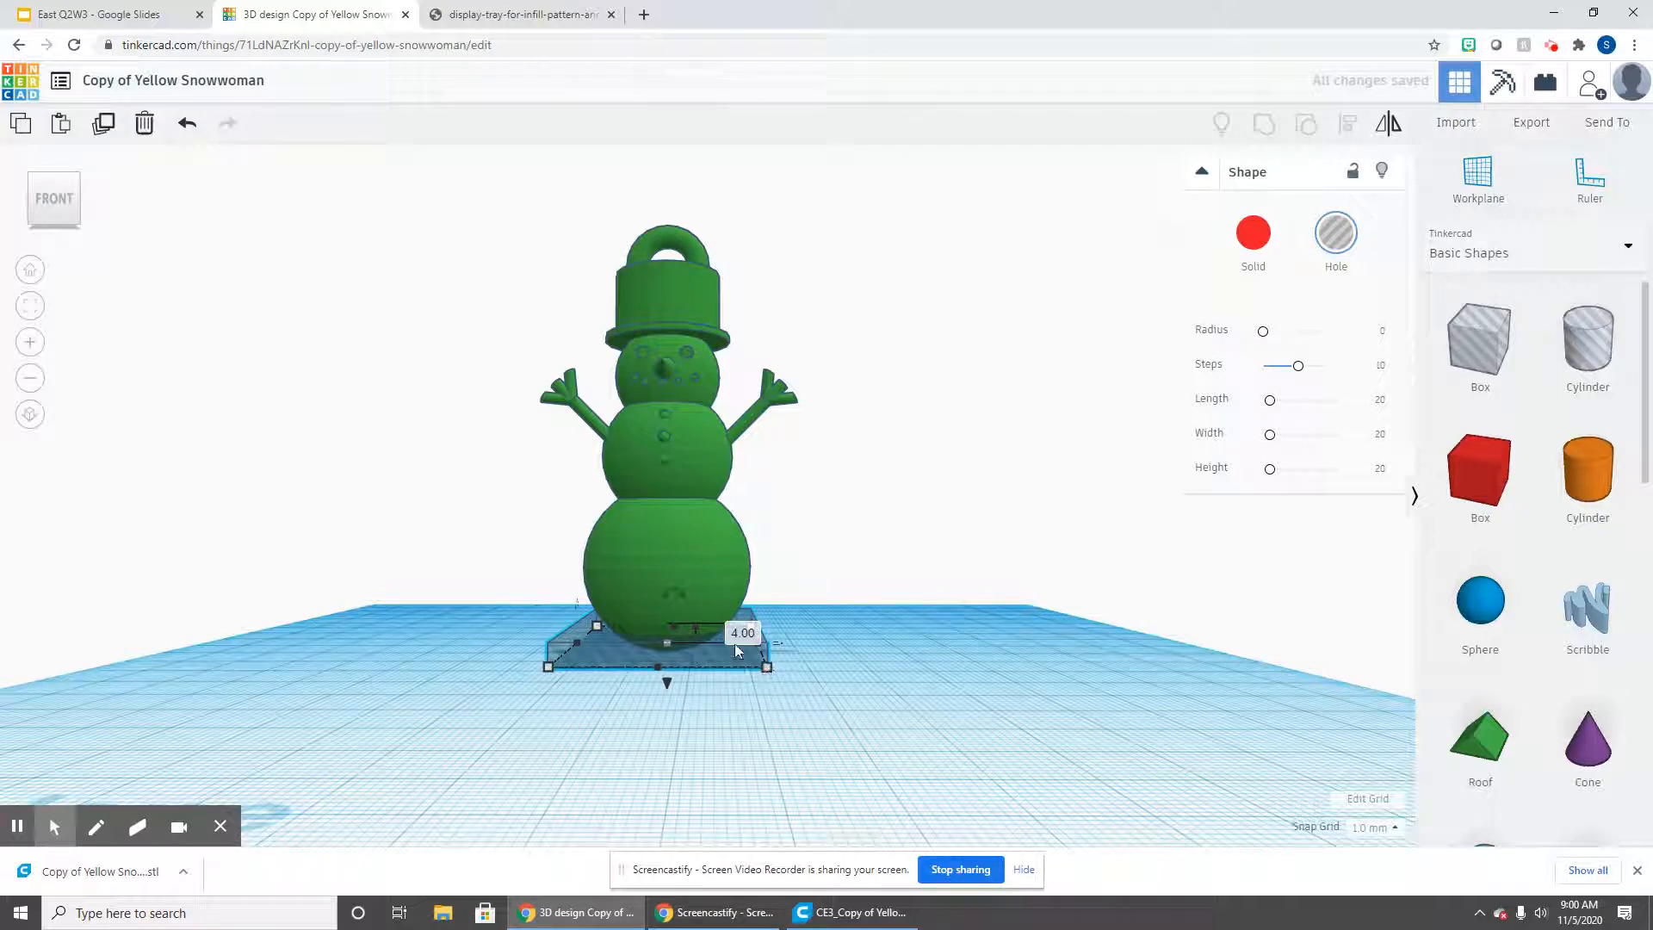
# Set the height of the hole box under the snowwoman's base to 5 mm.
pyautogui.click(741, 632)
pyautogui.write('5')
pyautogui.press('Return')
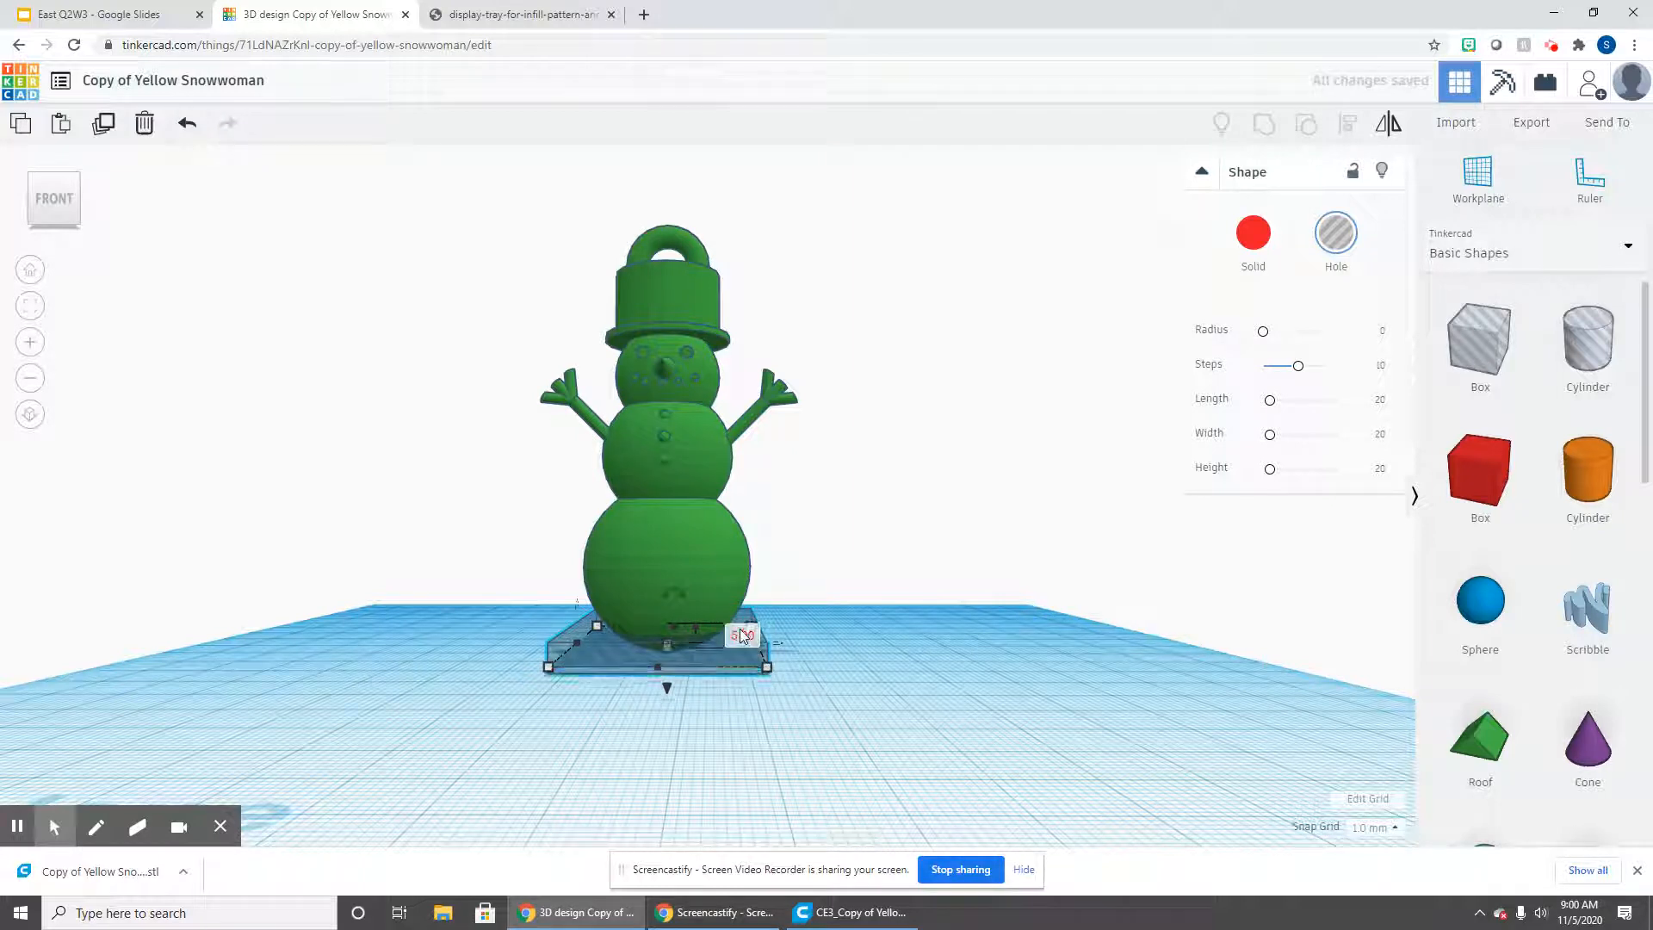
pyautogui.moveTo(667, 688); pyautogui.dragTo(670, 676)
pyautogui.moveTo(694, 694); pyautogui.dragTo(773, 642, button='right')
pyautogui.click(669, 644)
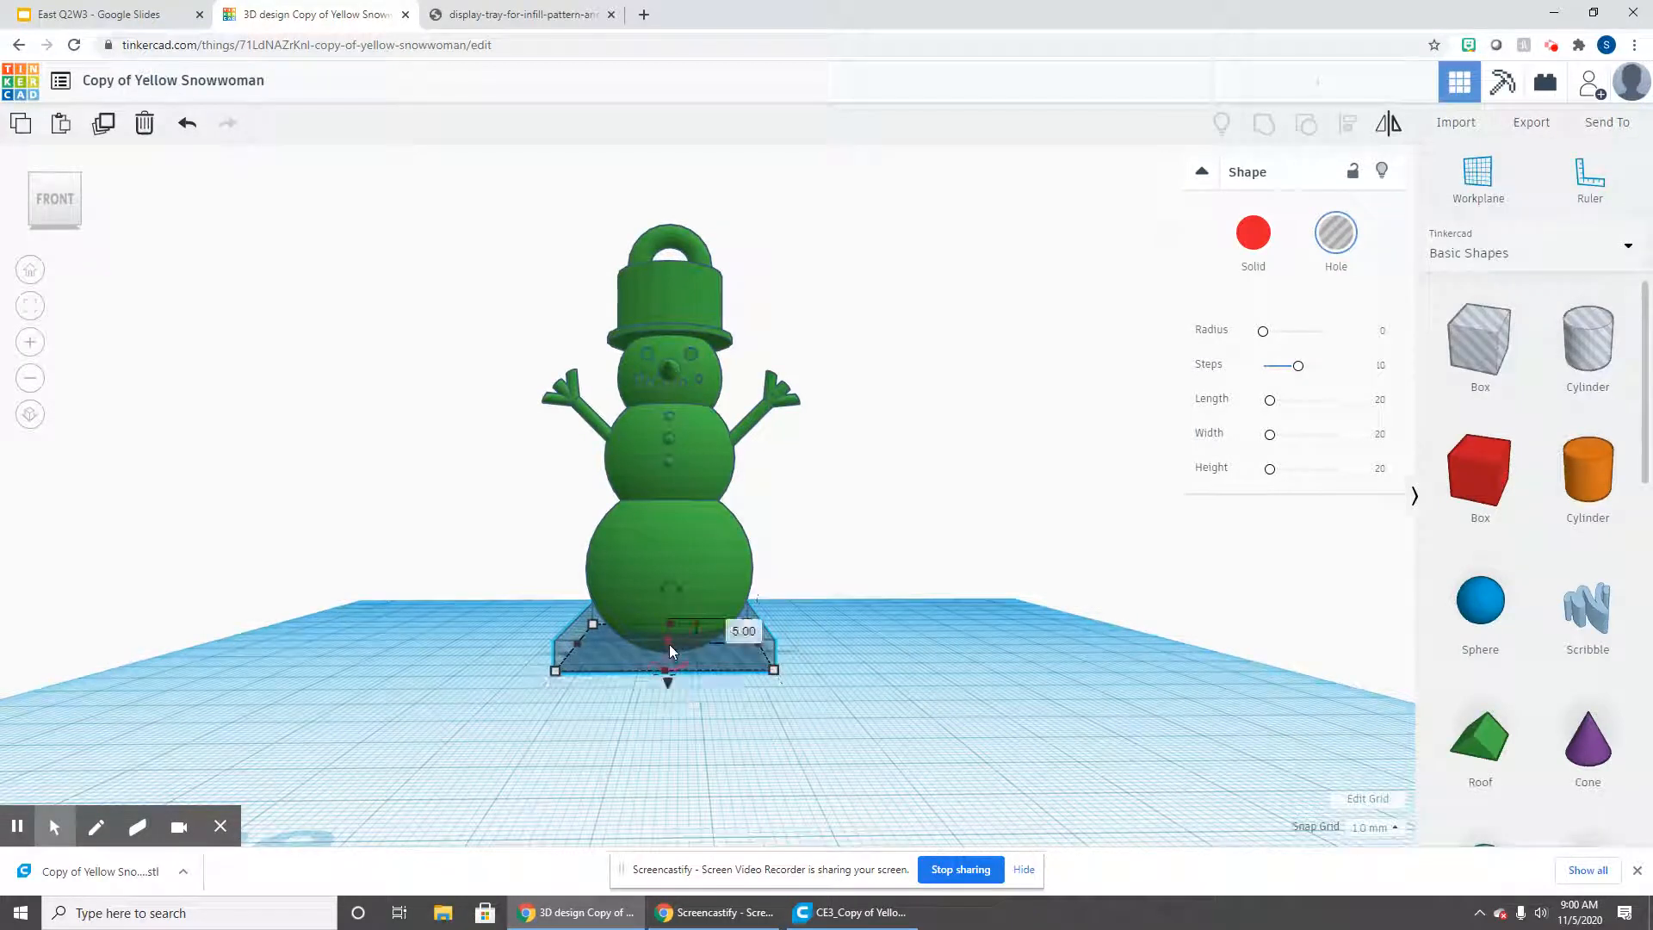
# Group the snowwoman with the hole box to cut a flat base, and lower the model onto the workplane.
pyautogui.moveTo(394, 225); pyautogui.dragTo(1045, 841)
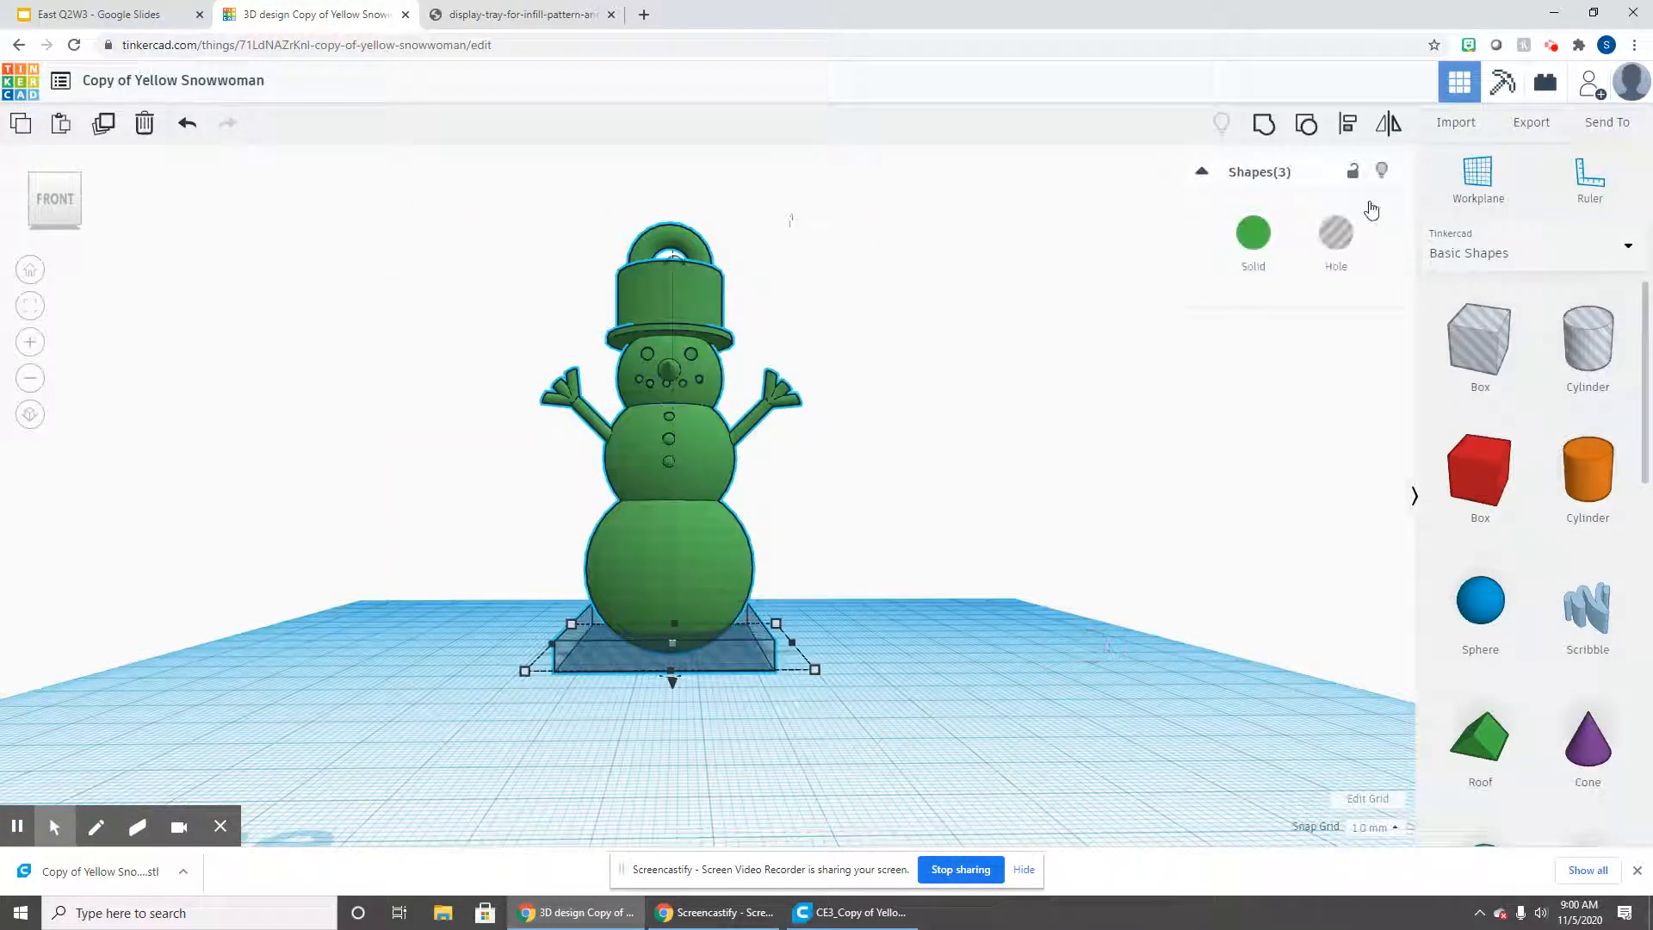
pyautogui.click(1262, 127)
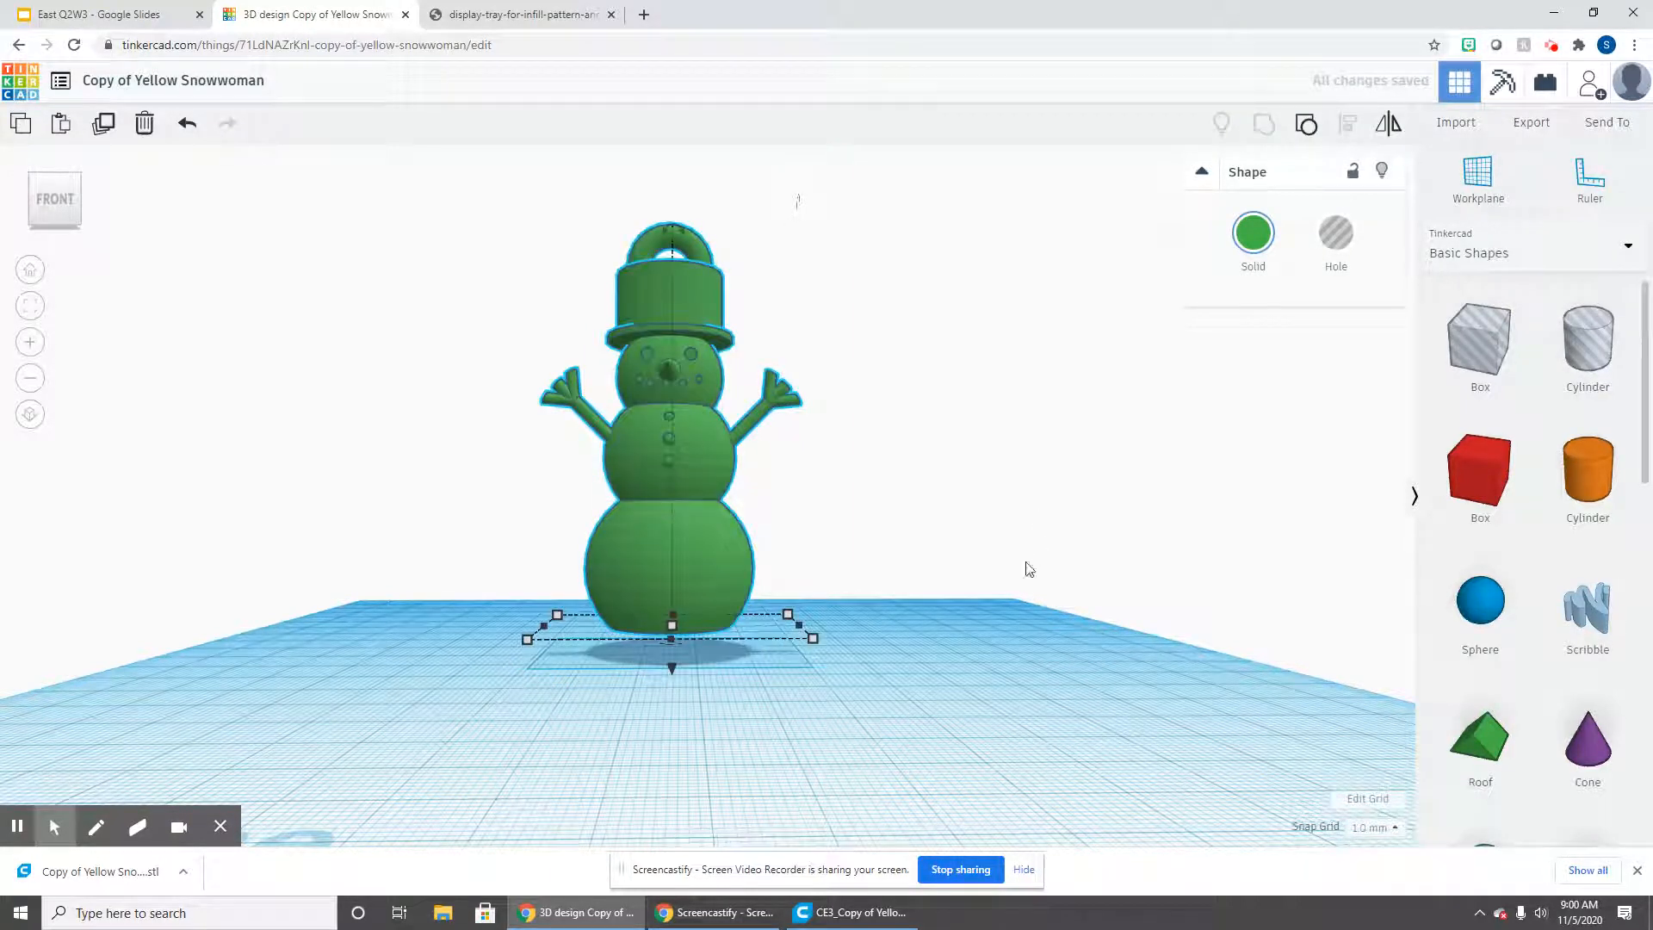
pyautogui.moveTo(681, 633); pyautogui.dragTo(680, 626, button='right')
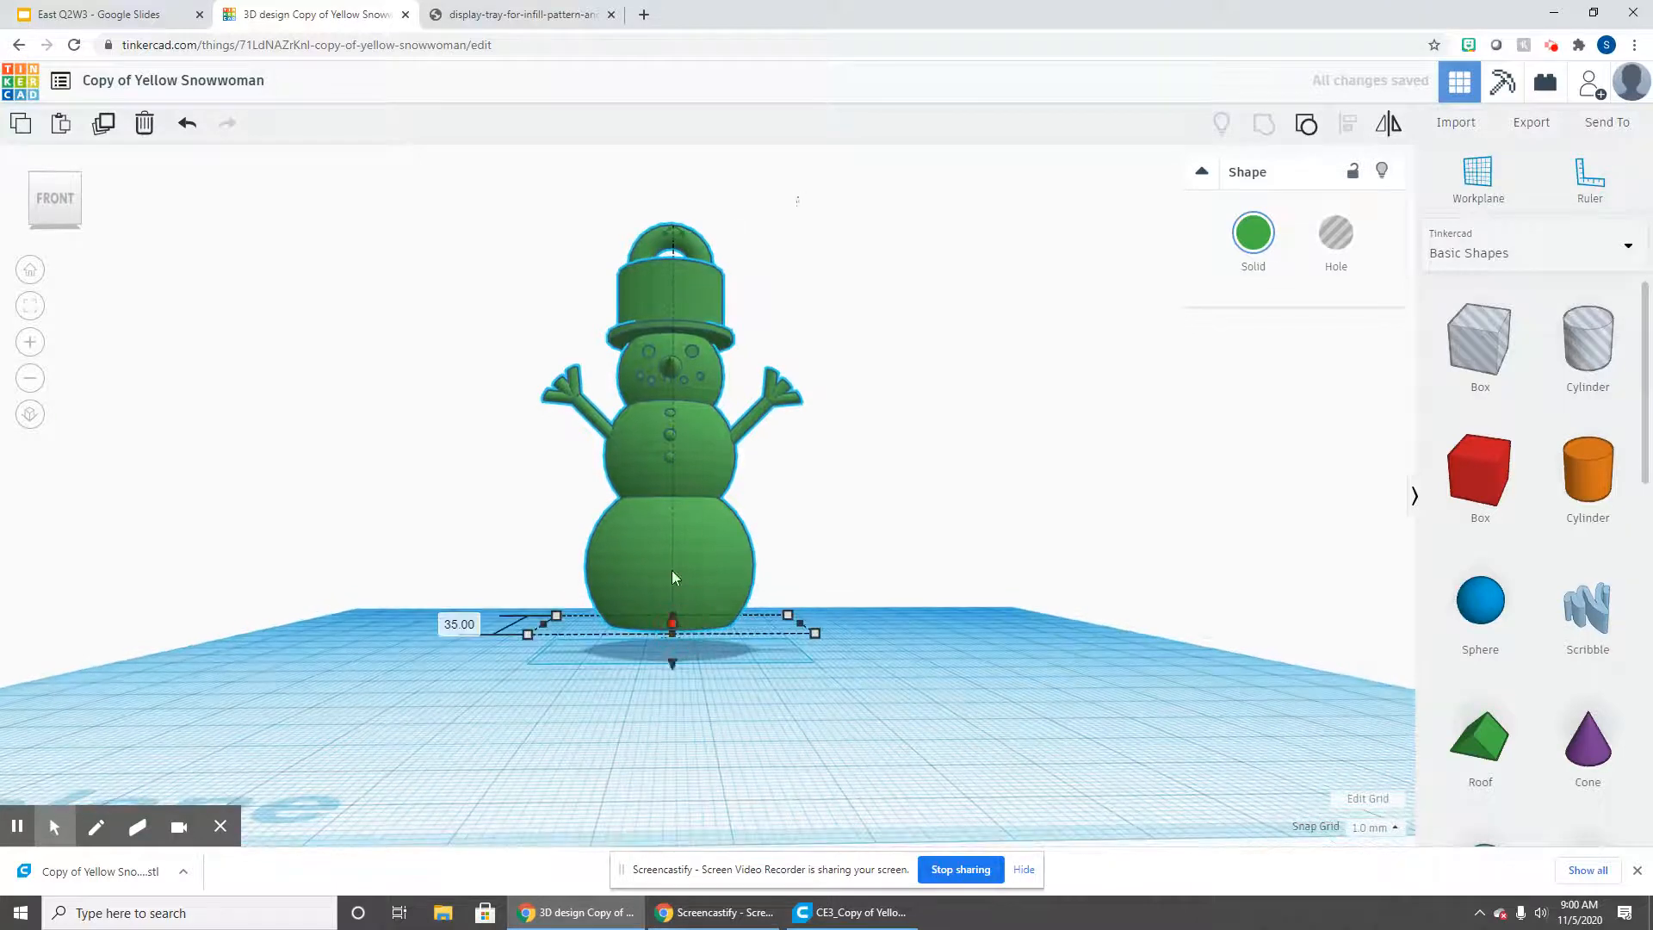
pyautogui.moveTo(671, 667); pyautogui.dragTo(674, 693)
pyautogui.moveTo(840, 742); pyautogui.dragTo(842, 696, button='right')
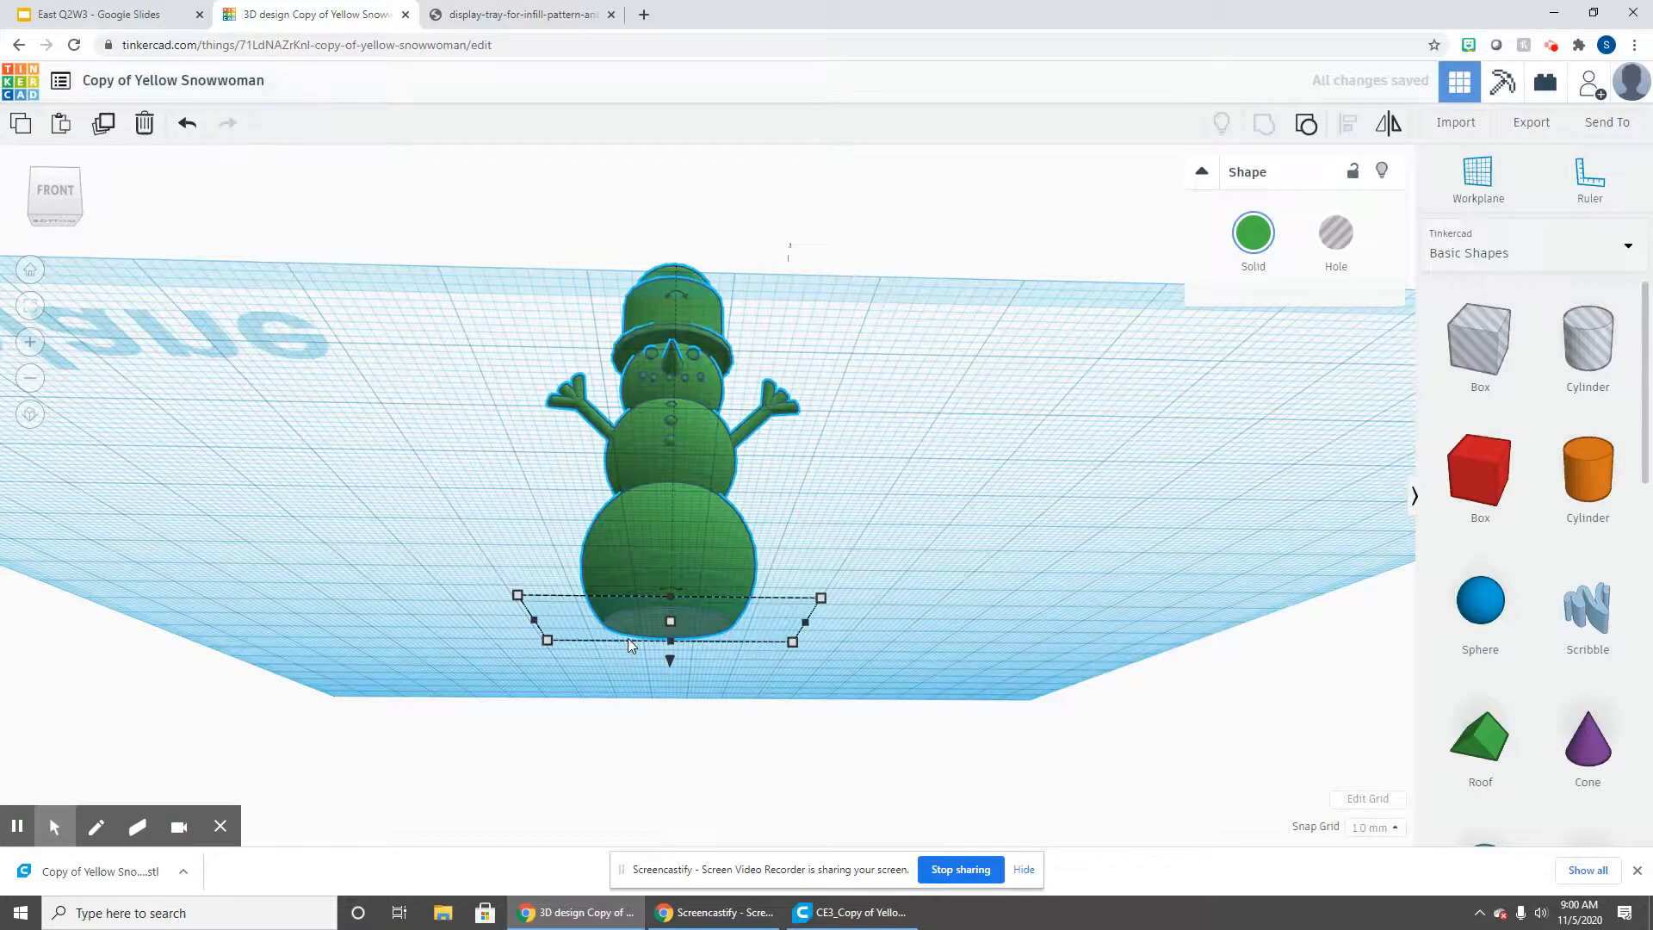
pyautogui.moveTo(629, 646); pyautogui.dragTo(661, 682, button='right')
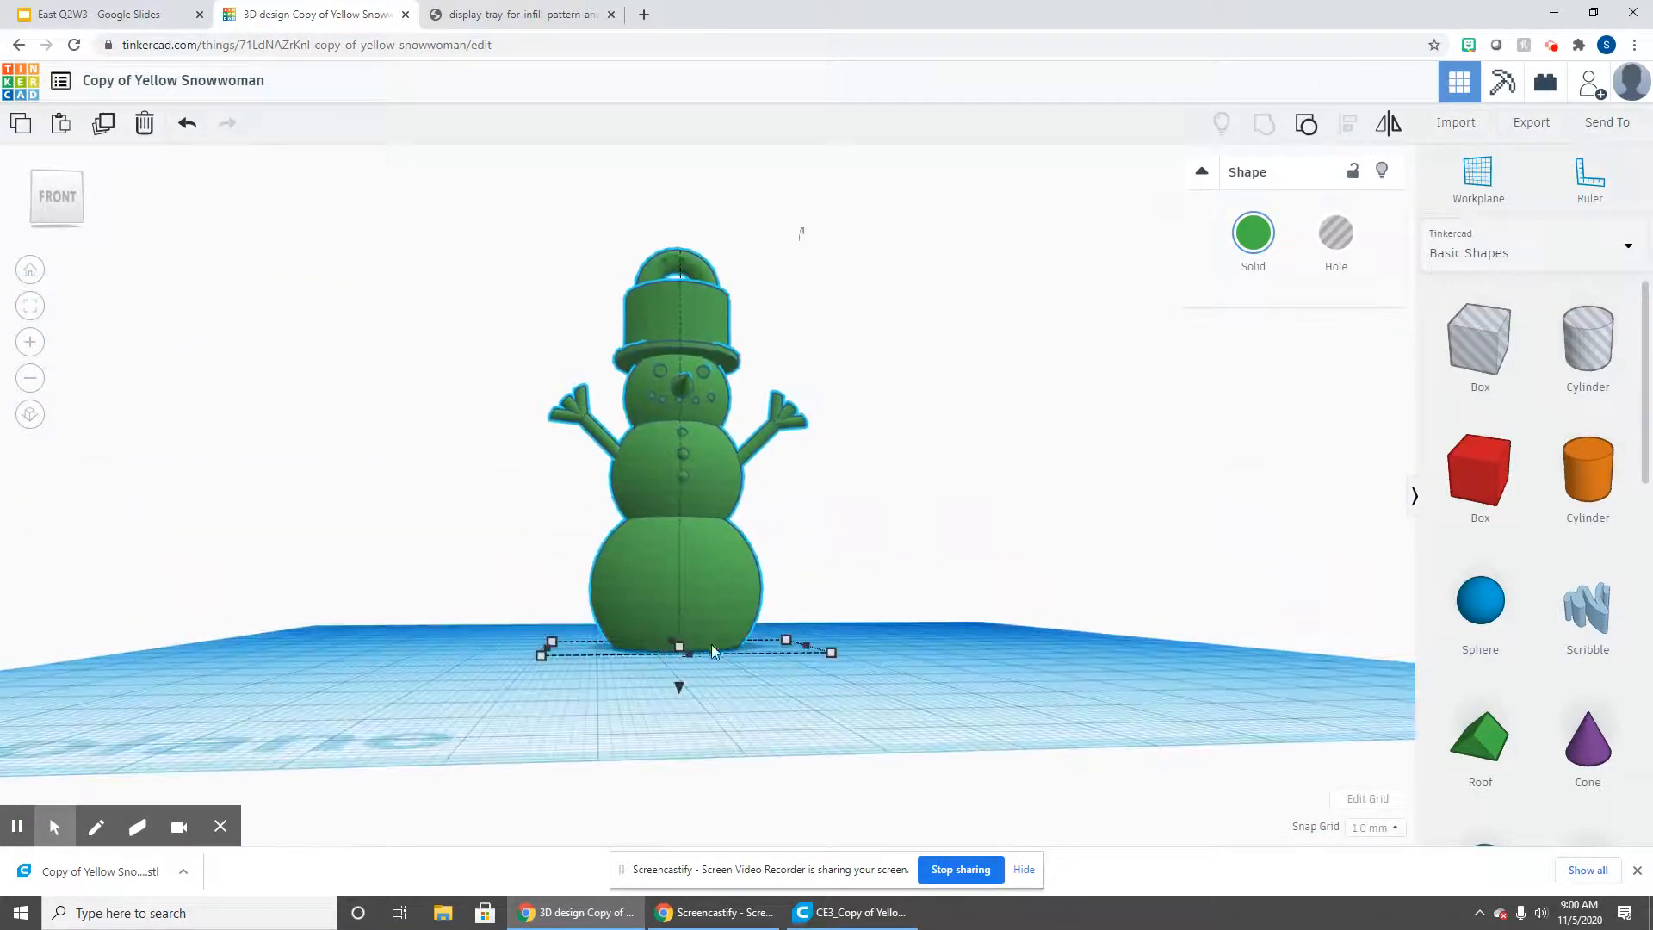
# Export the selected snowwoman as an STL file and save it as Copy of Yellow Snowwoman (1) in Downloads.
pyautogui.click(1531, 122)
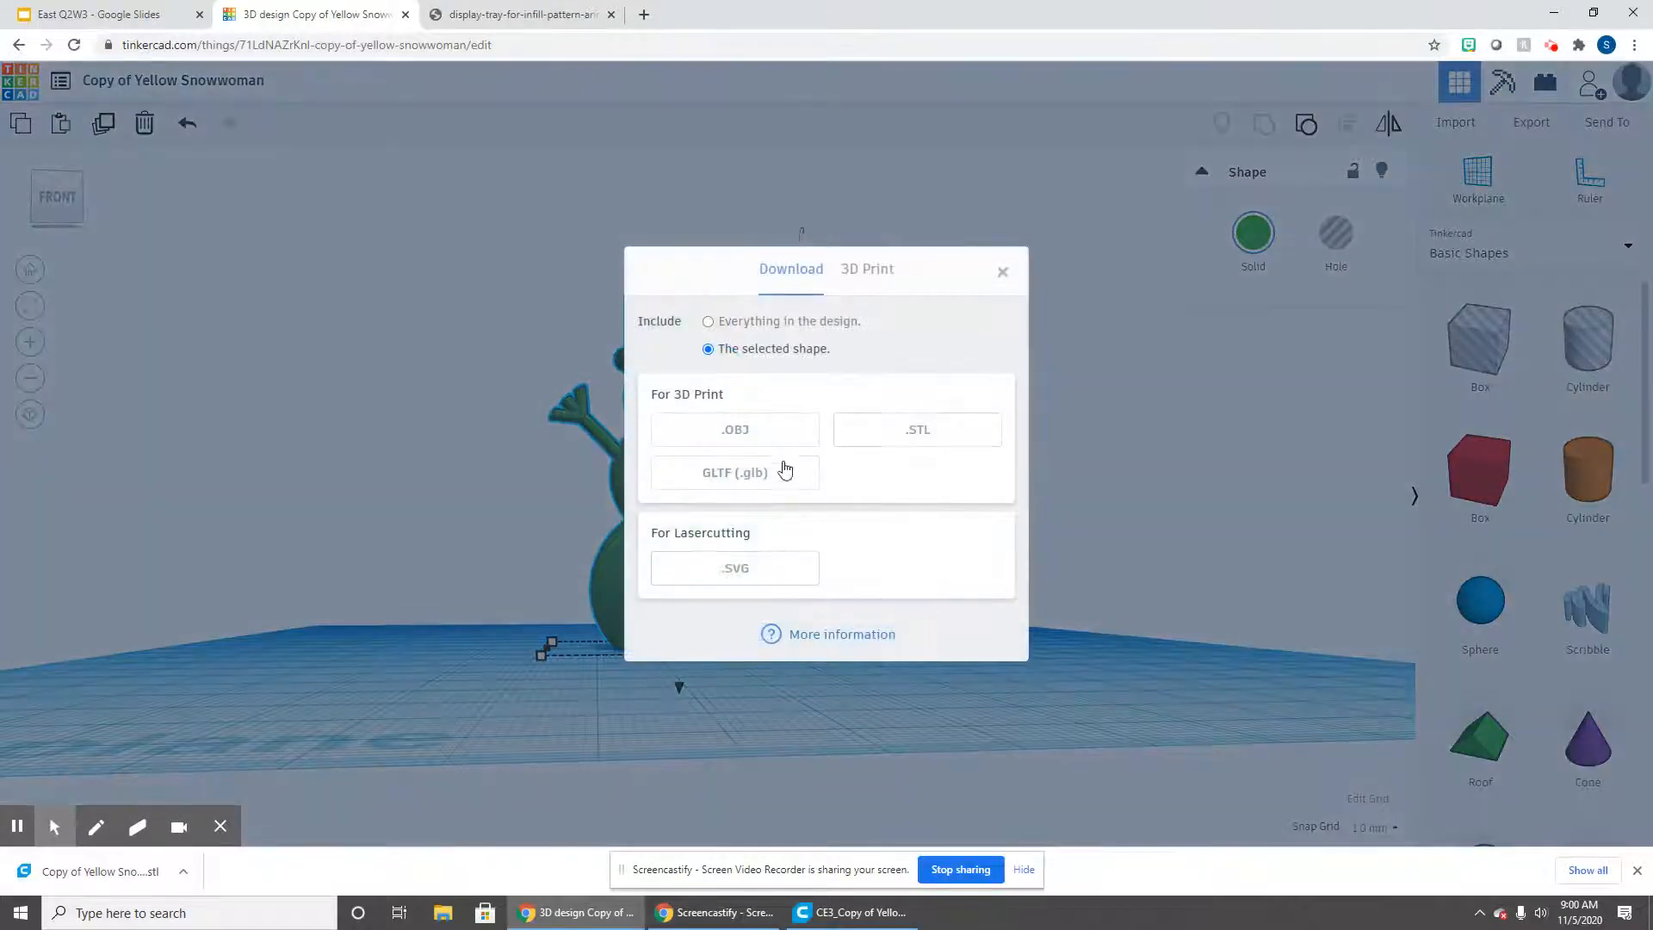
pyautogui.click(919, 430)
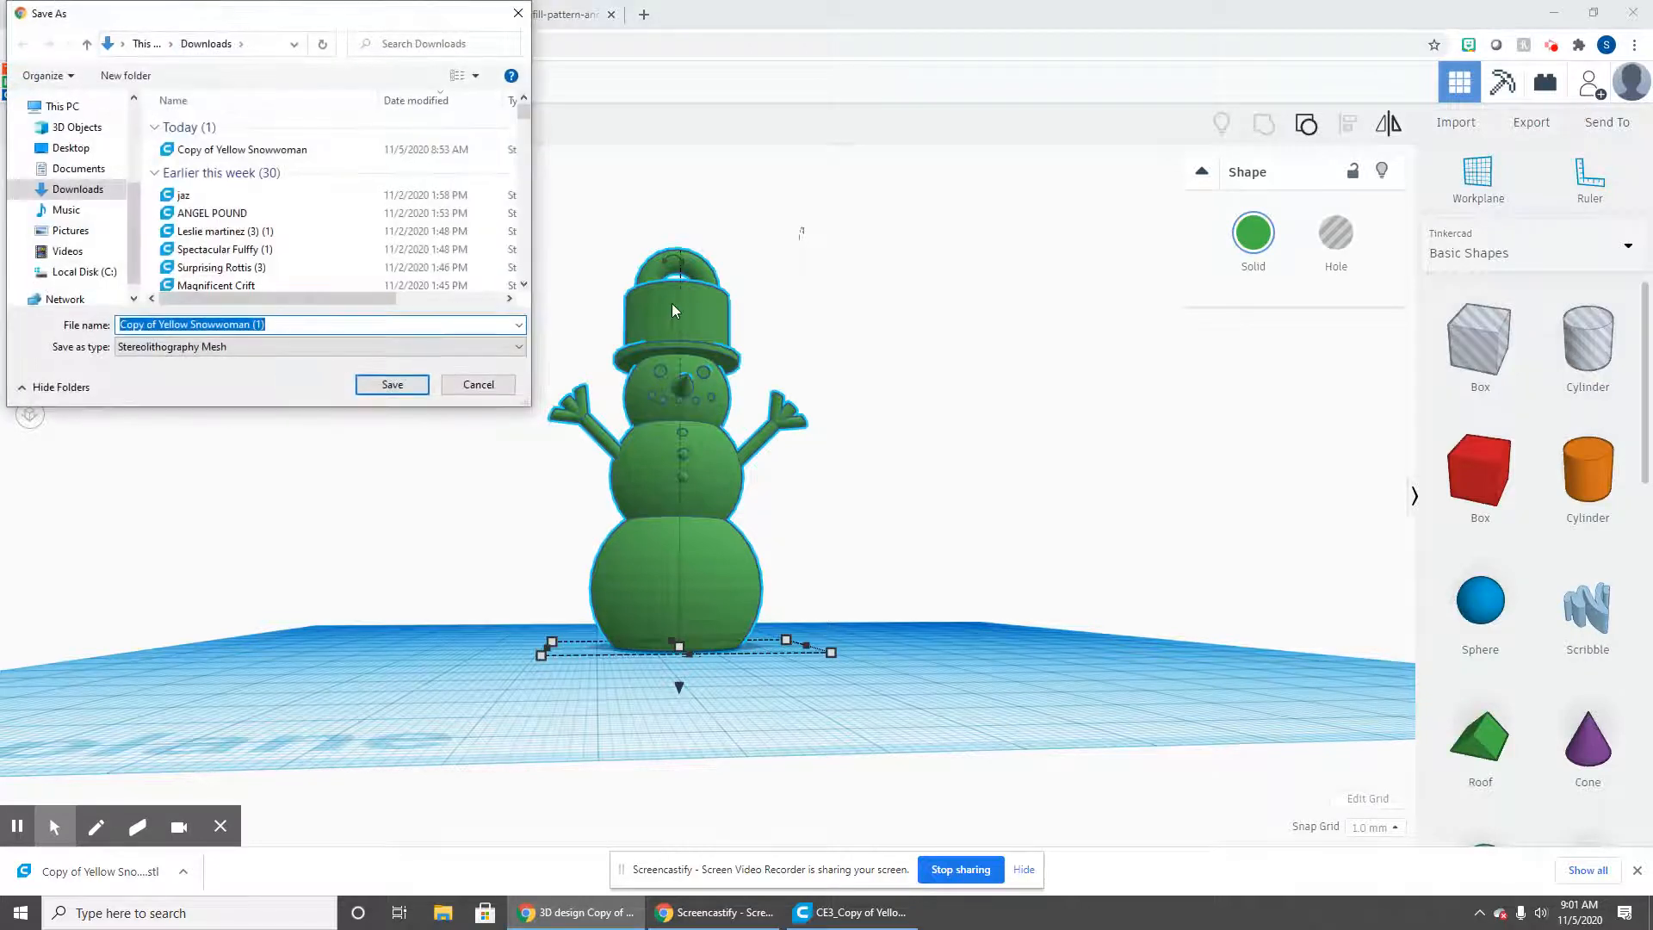
pyautogui.click(379, 382)
# Load the newly downloaded flat-based snowwoman STL from Chrome into Ultimaker Cura and slice it at 20% infill without support.
pyautogui.click(852, 911)
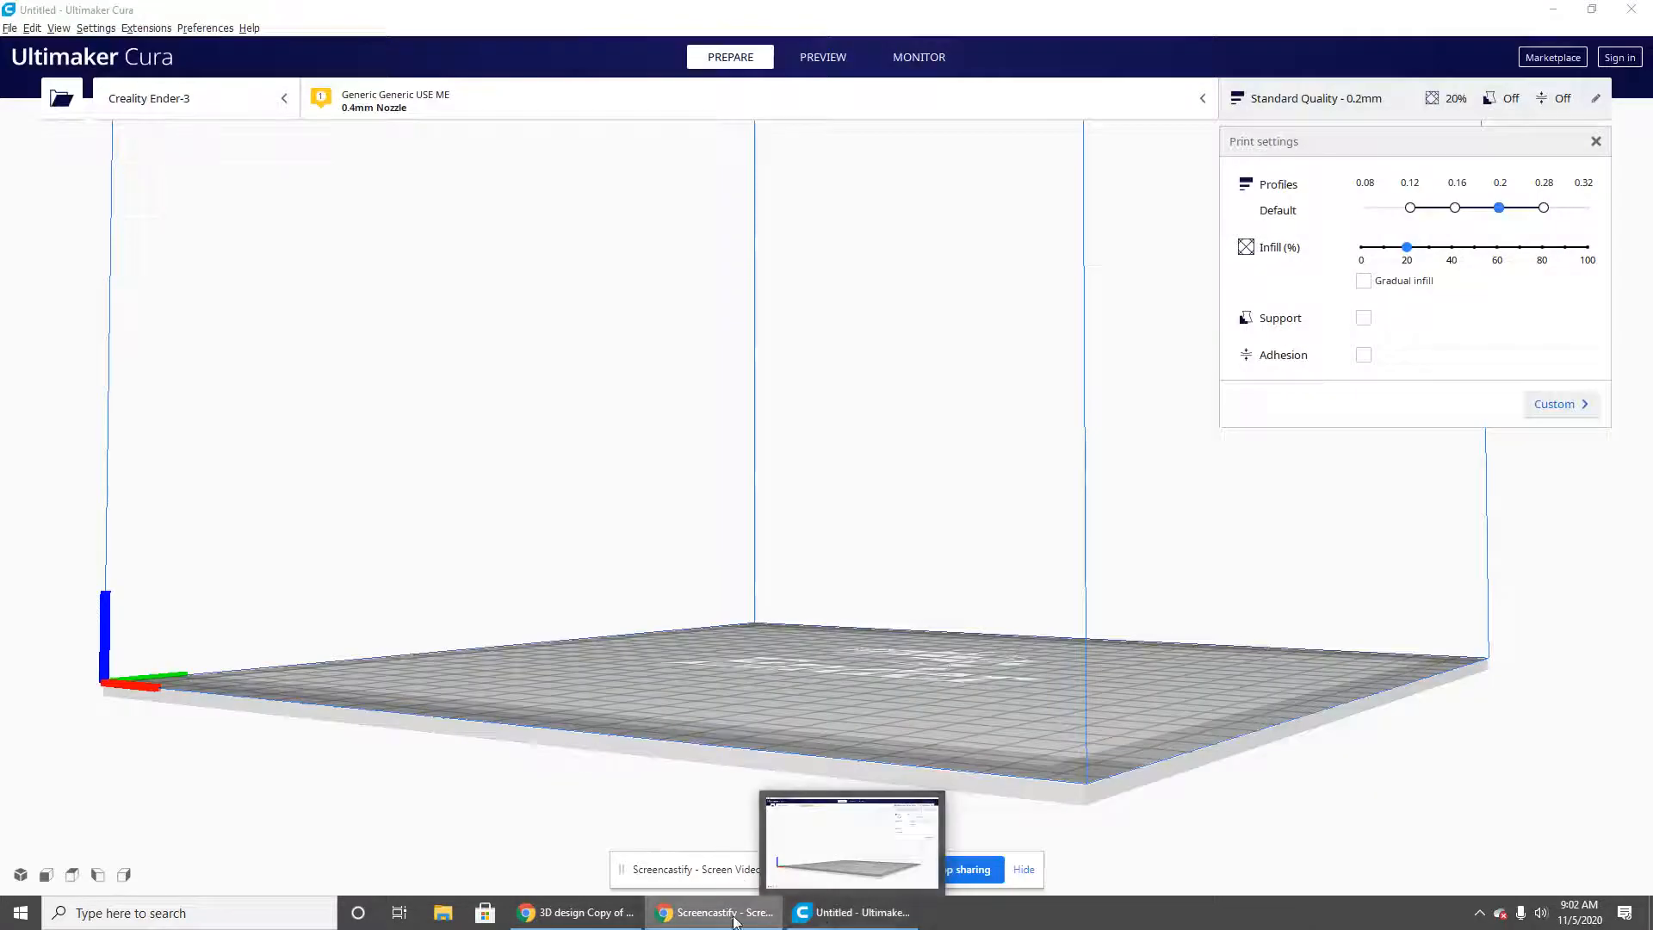
pyautogui.click(579, 911)
pyautogui.moveTo(843, 10); pyautogui.dragTo(1234, 140)
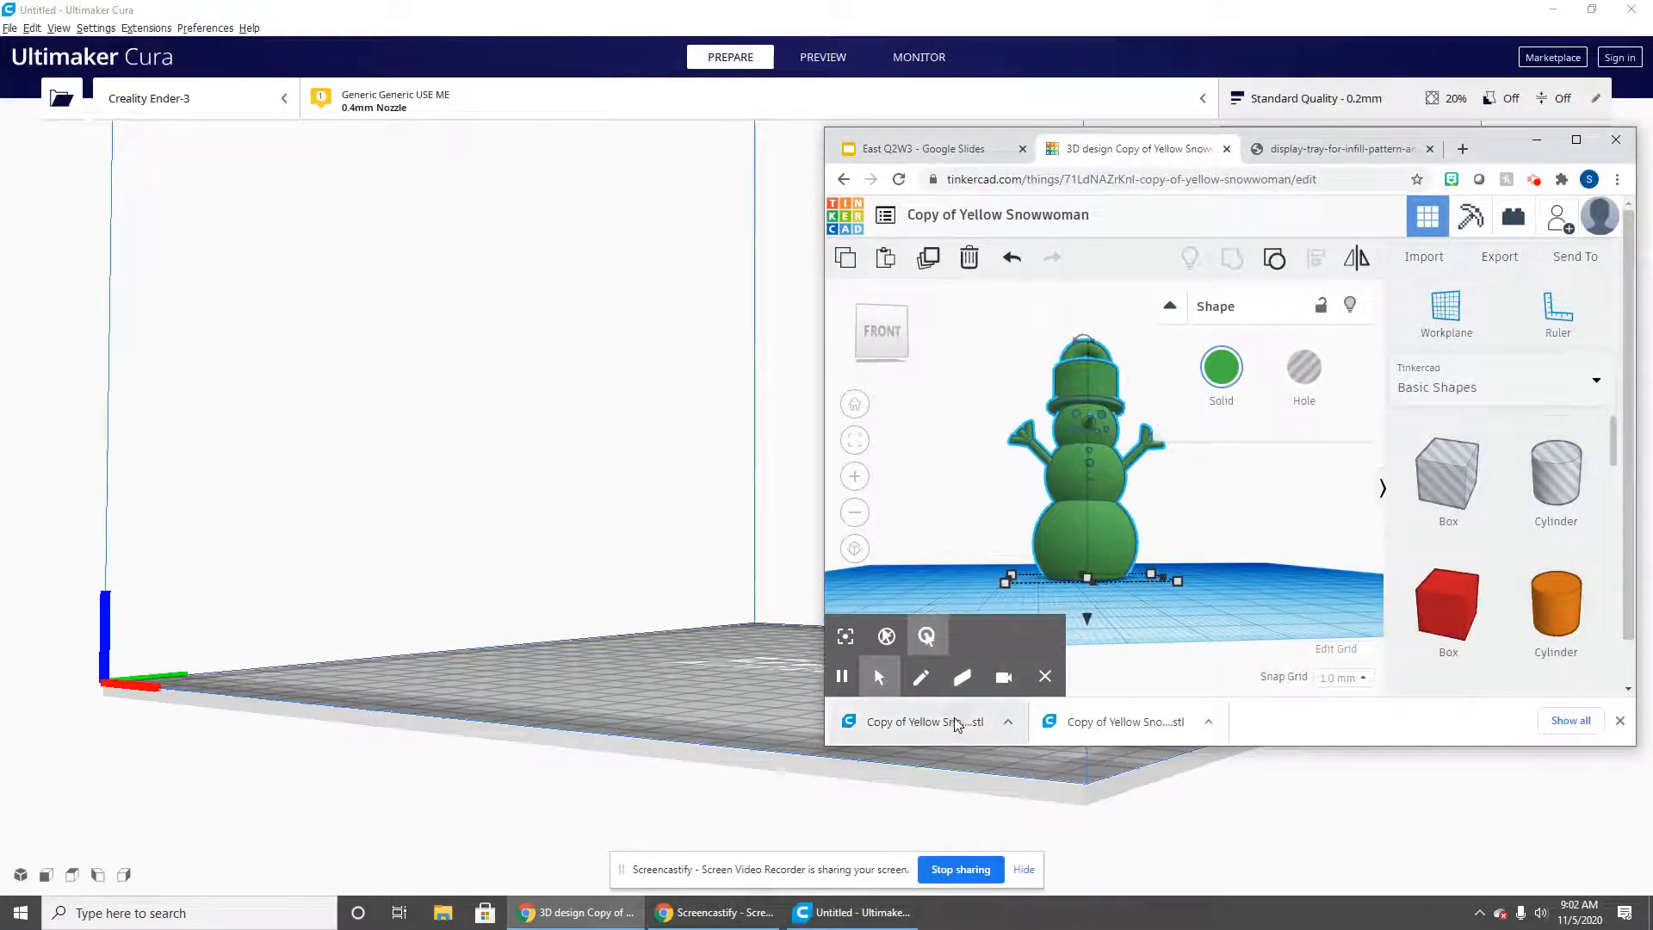
pyautogui.moveTo(947, 723); pyautogui.dragTo(740, 702)
pyautogui.moveTo(677, 742); pyautogui.dragTo(826, 731, button='right')
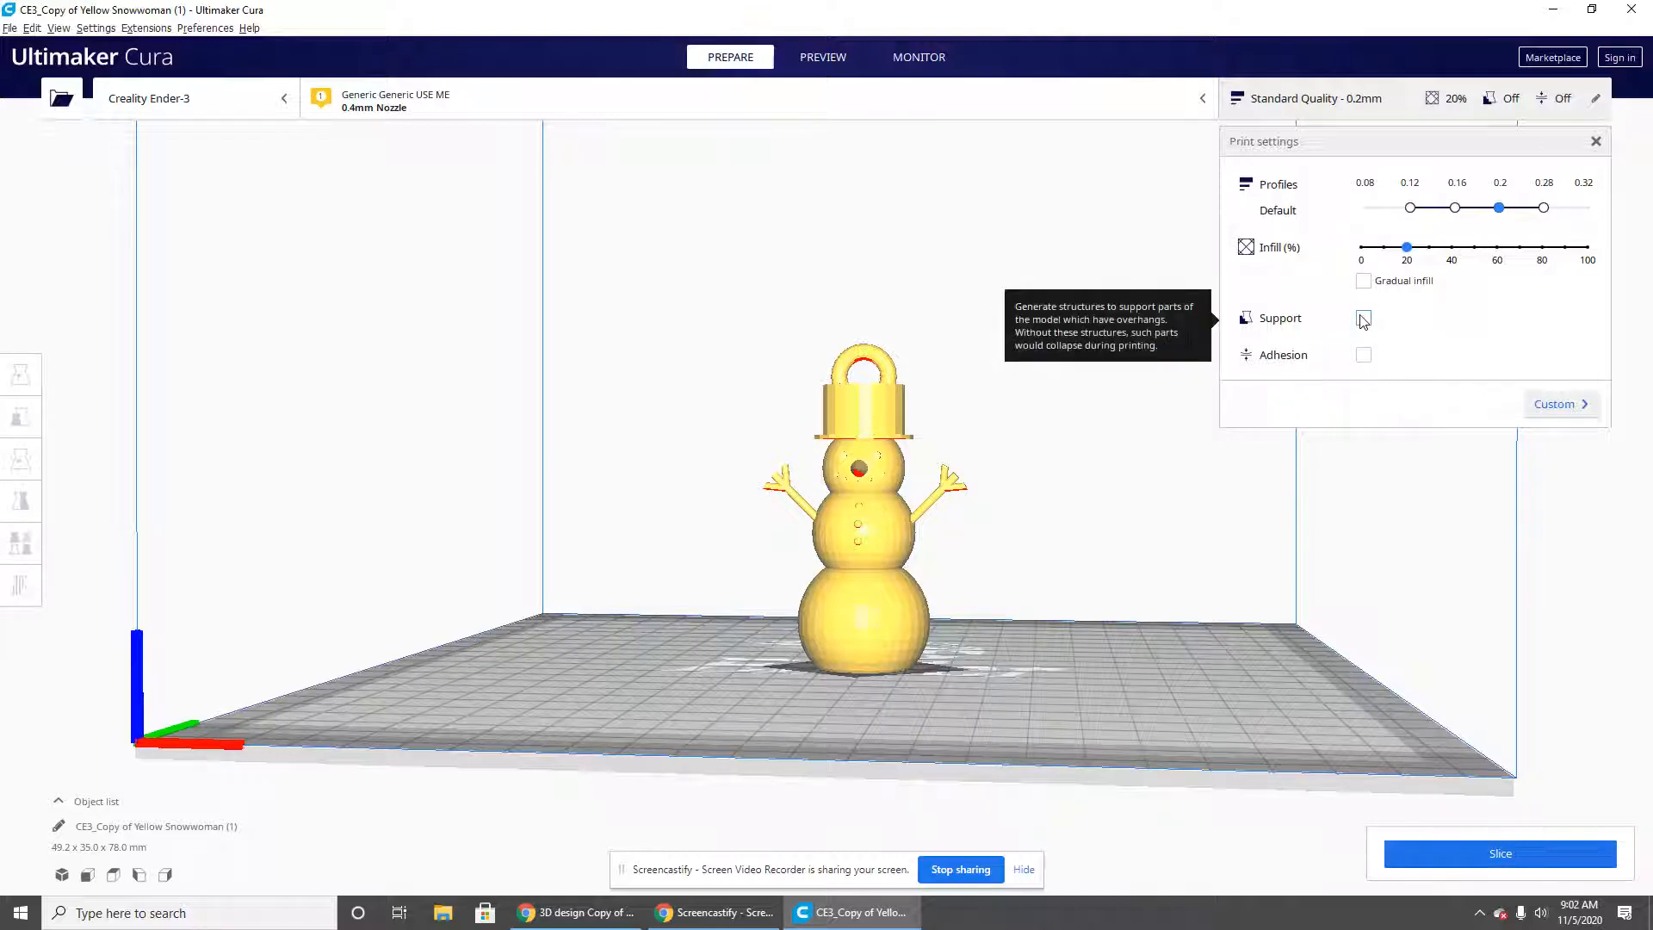
pyautogui.click(1500, 853)
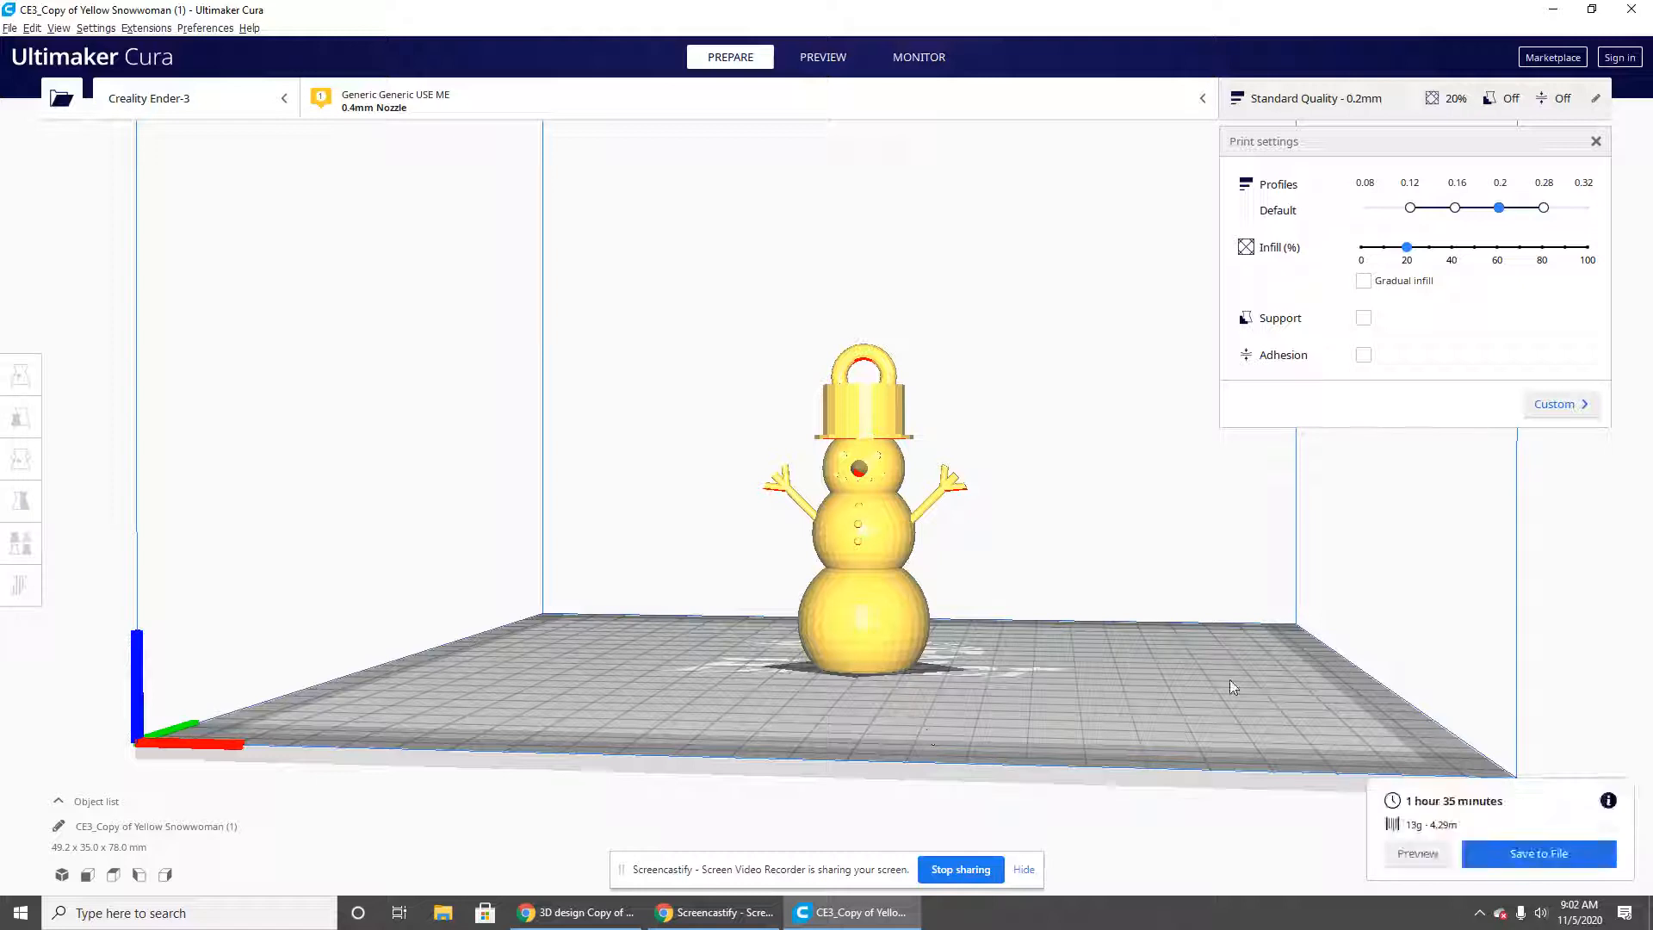
# Scale the snowwoman down uniformly to about 74% and slice it at the smaller size.
pyautogui.moveTo(1222, 621); pyautogui.dragTo(1083, 636, button='right')
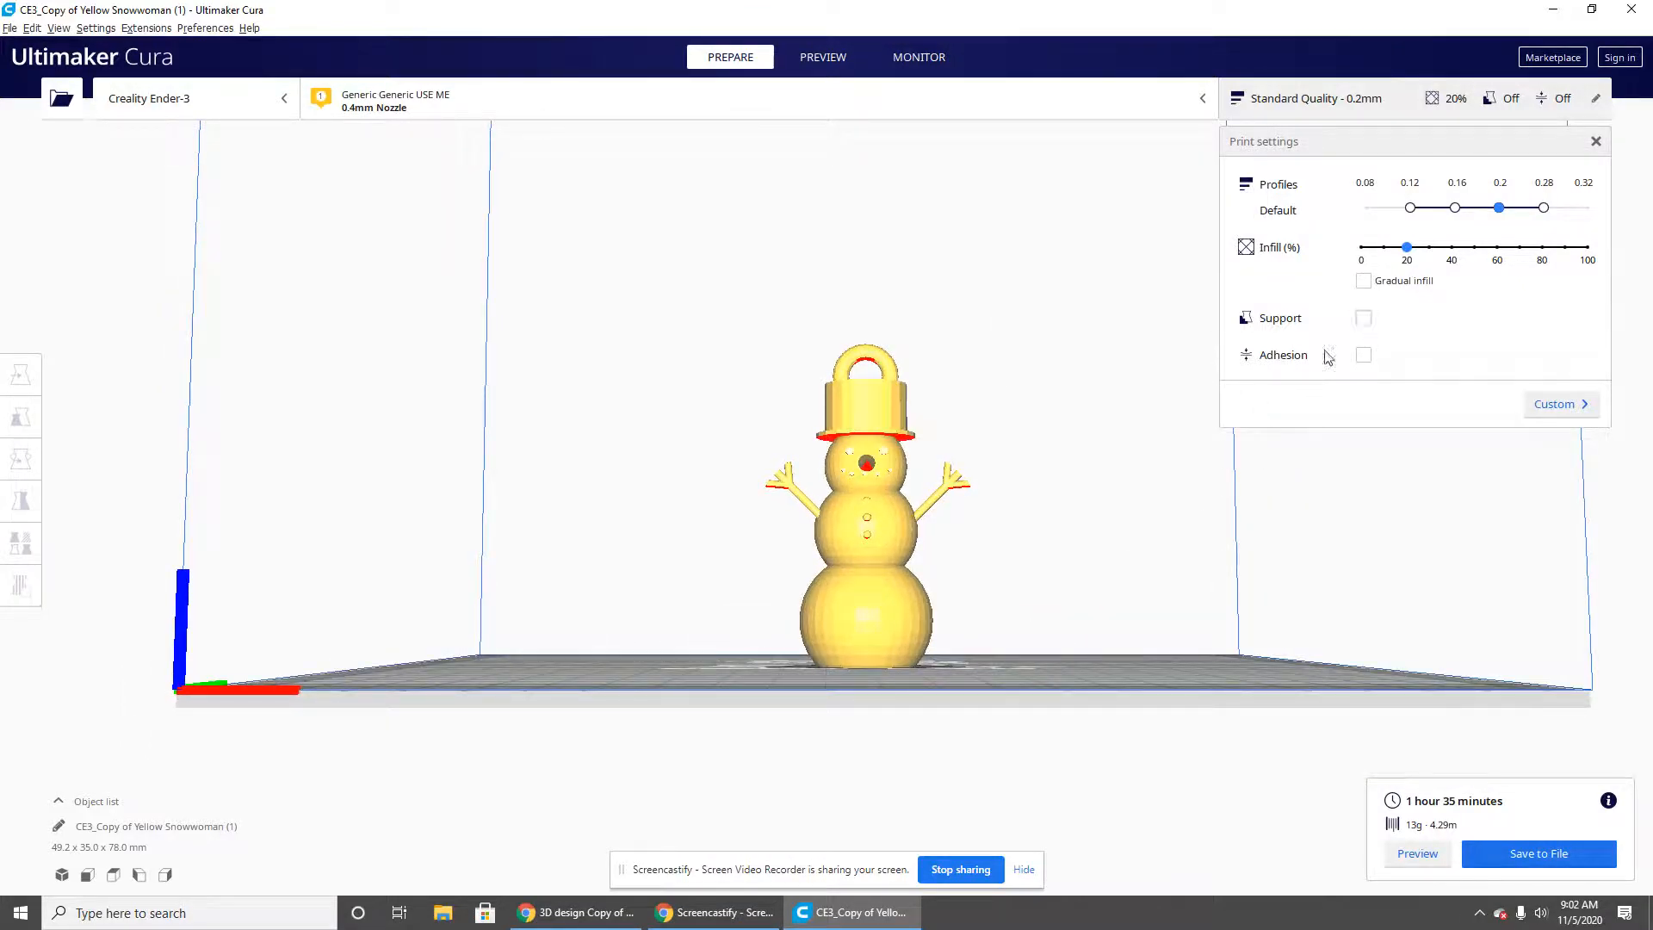
pyautogui.moveTo(1128, 520); pyautogui.dragTo(1048, 428, button='right')
pyautogui.click(920, 490)
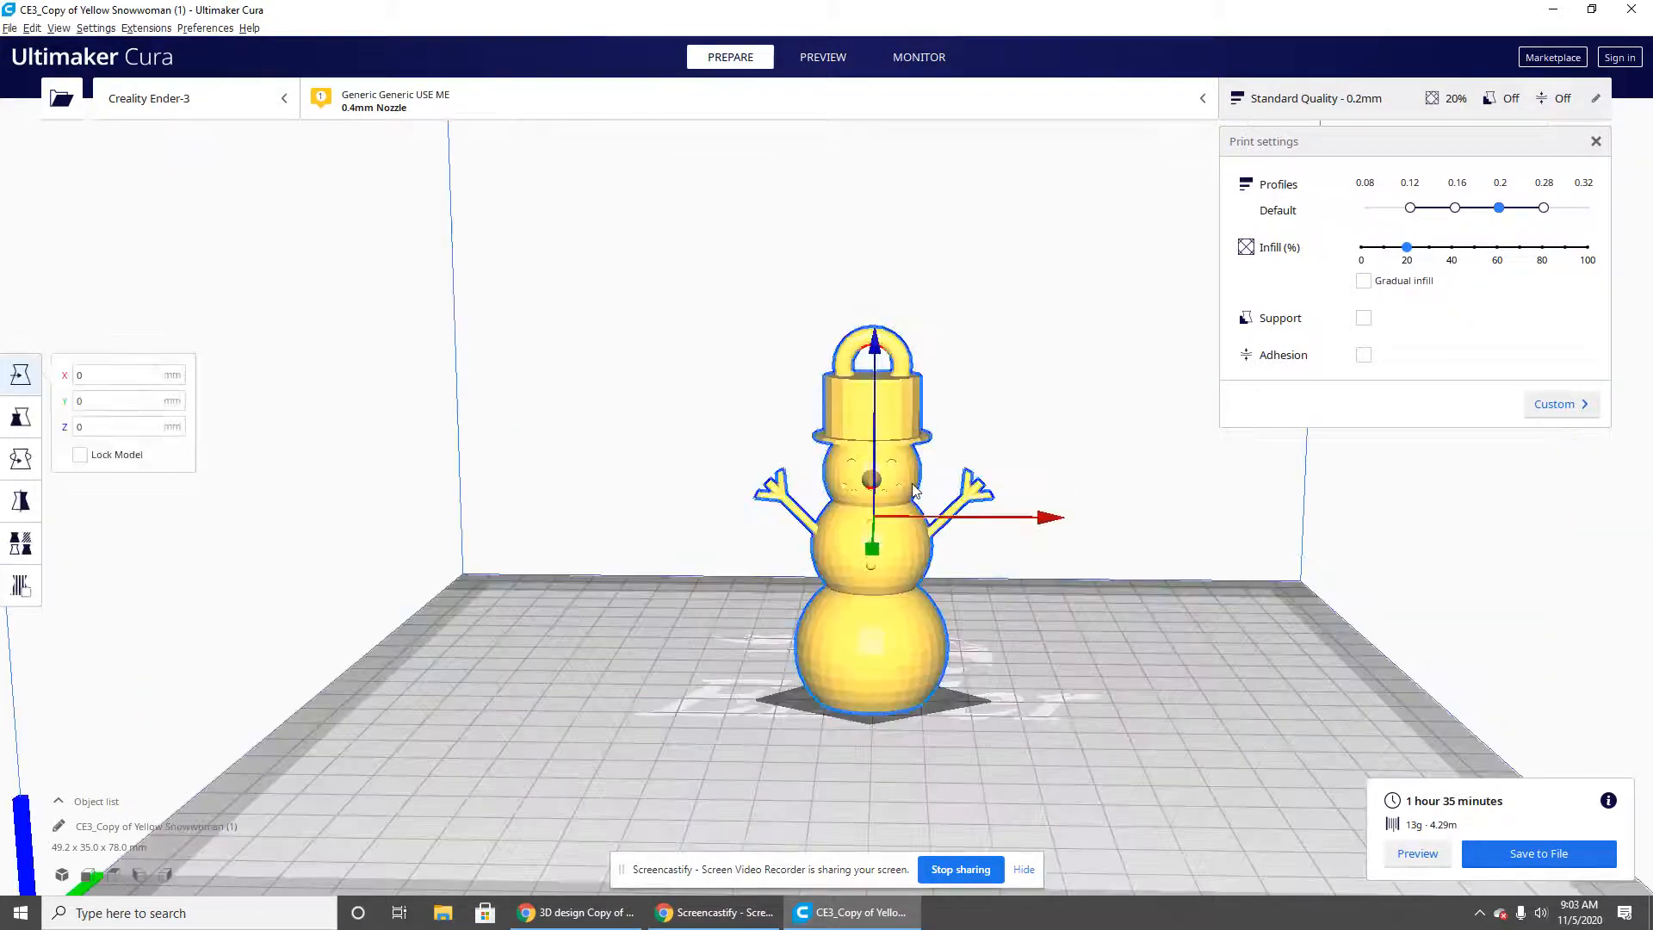
pyautogui.click(18, 419)
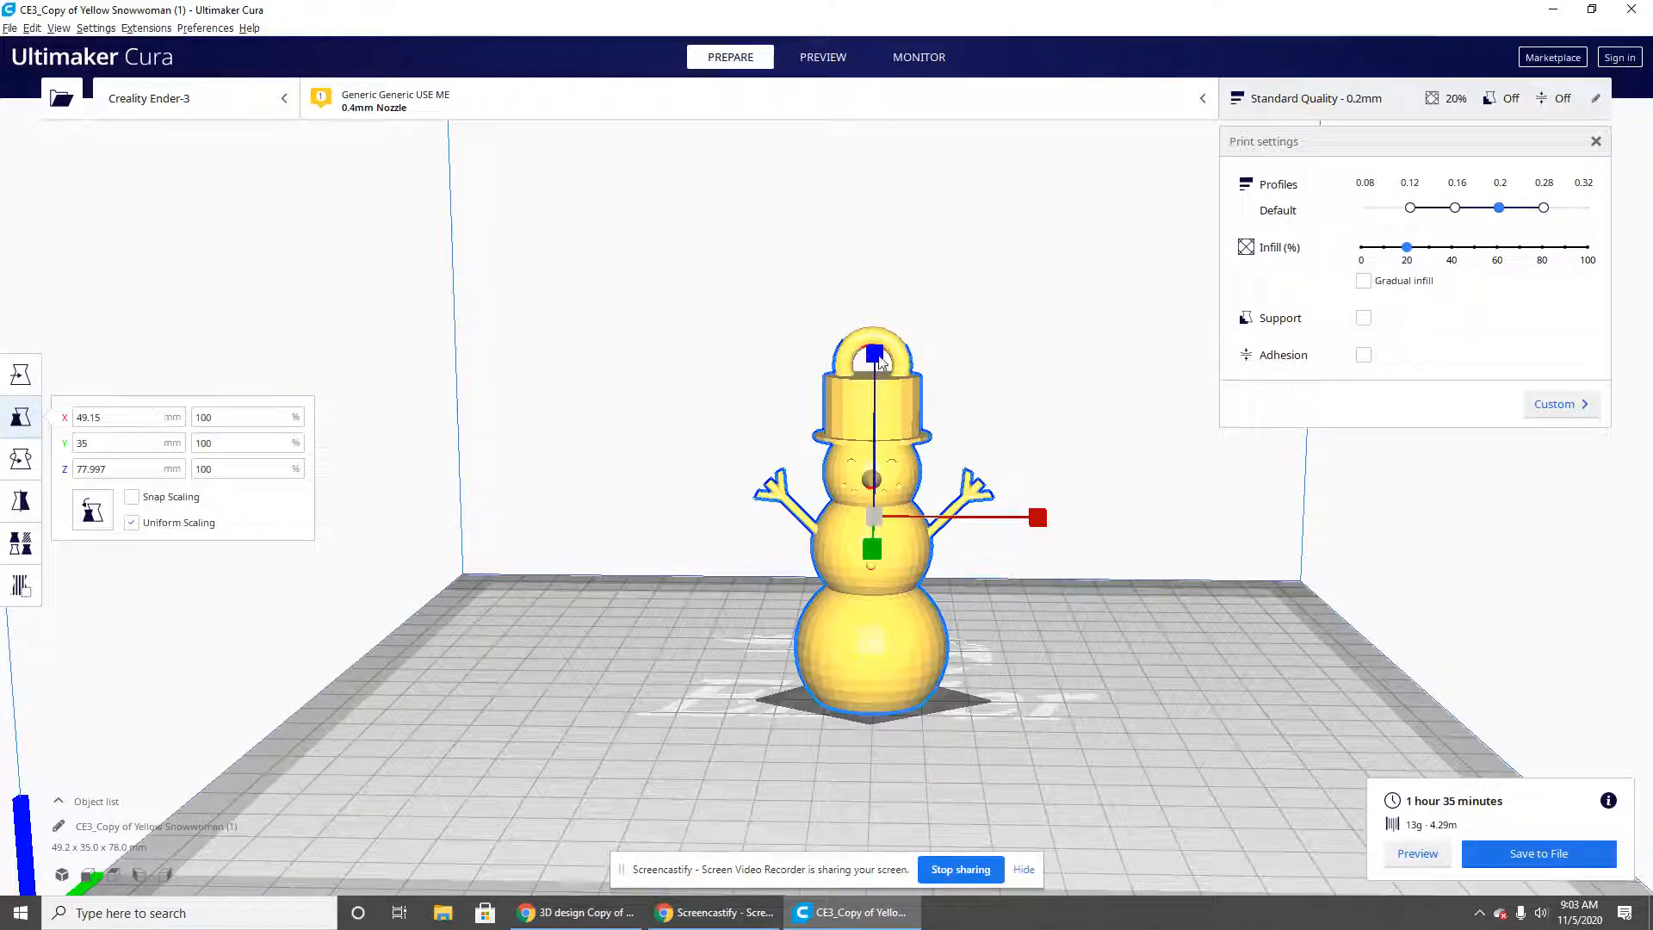
pyautogui.moveTo(878, 360); pyautogui.dragTo(974, 455)
pyautogui.click(1434, 850)
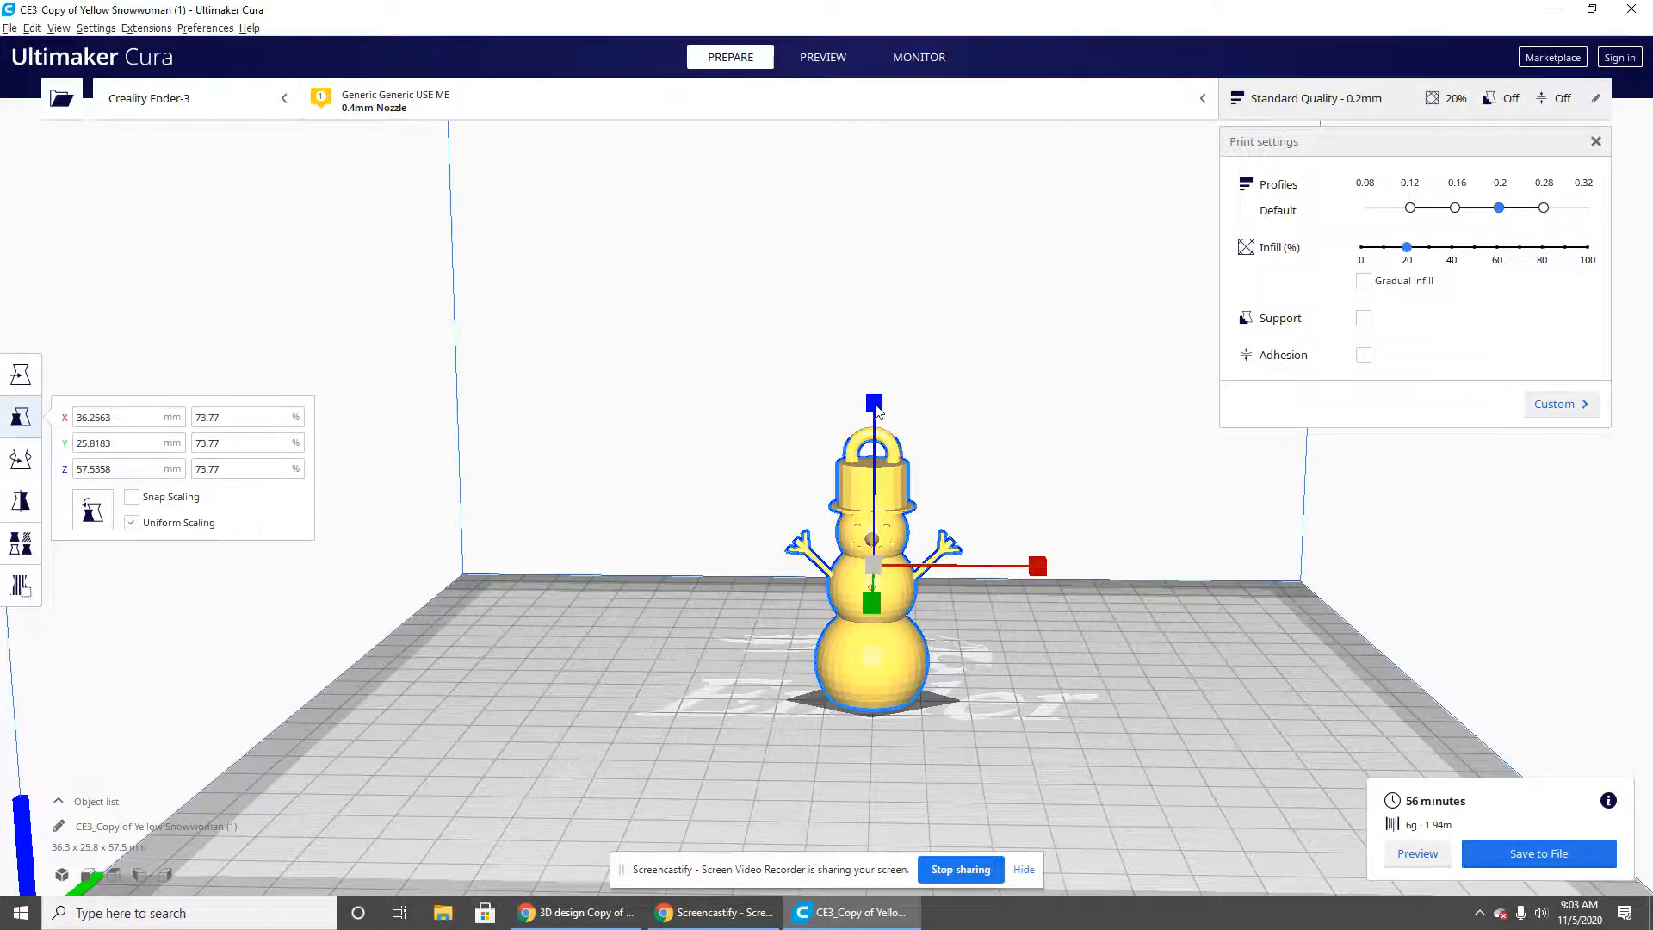
pyautogui.moveTo(800, 479); pyautogui.dragTo(933, 487, button='right')
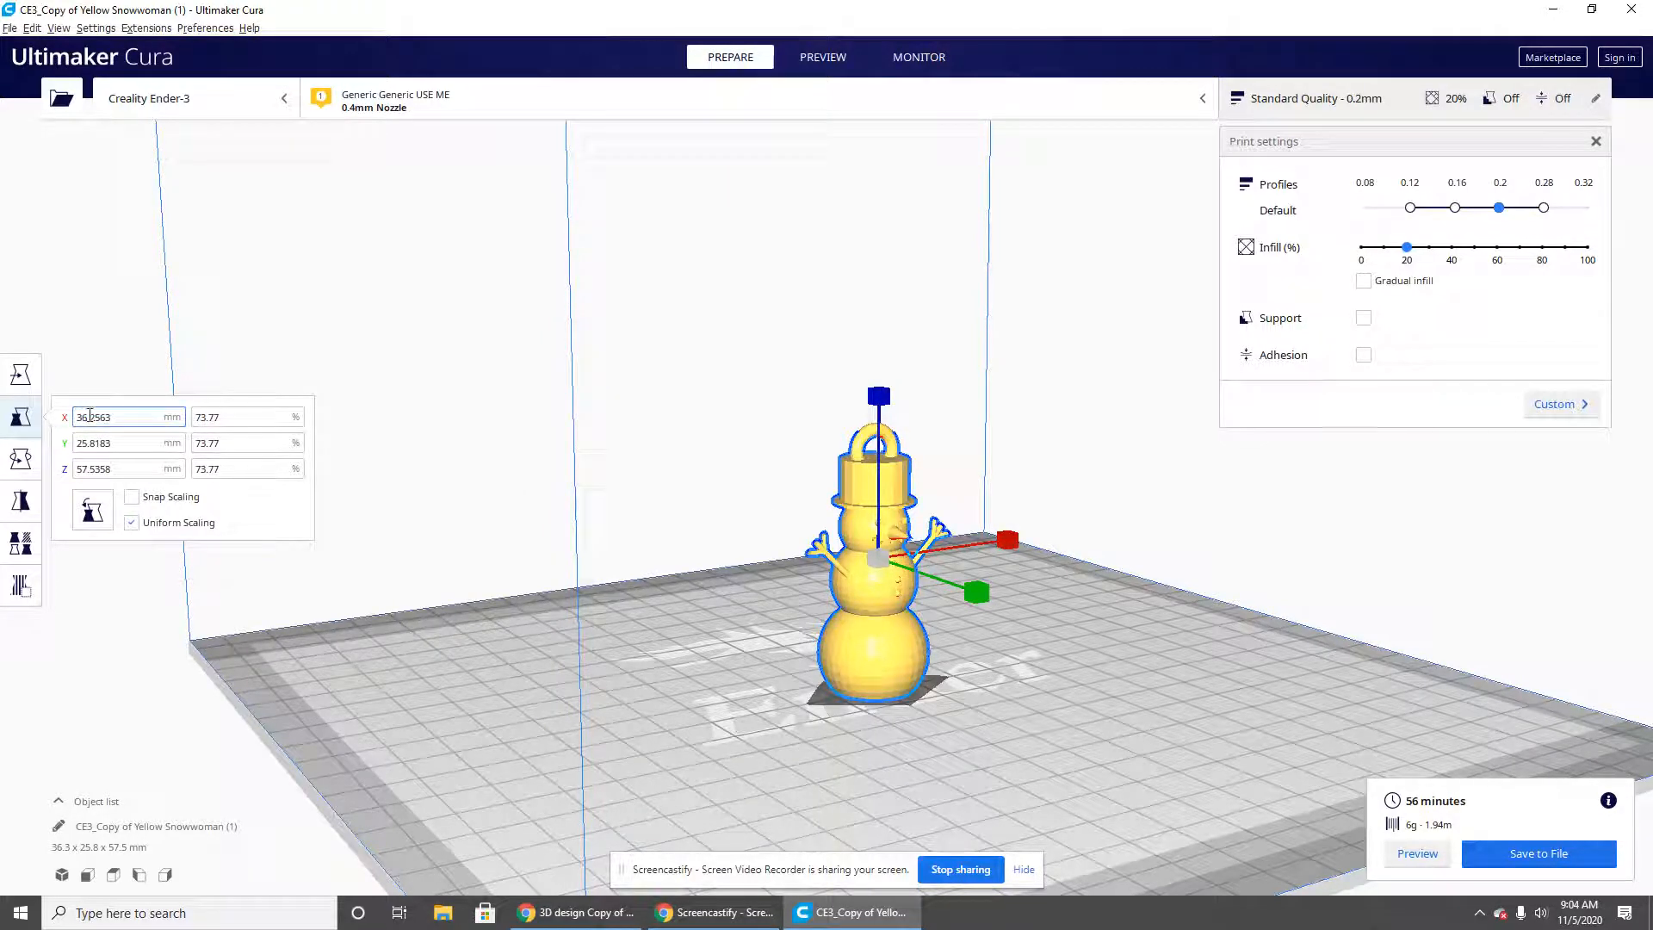
pyautogui.moveTo(926, 624); pyautogui.dragTo(860, 615, button='right')
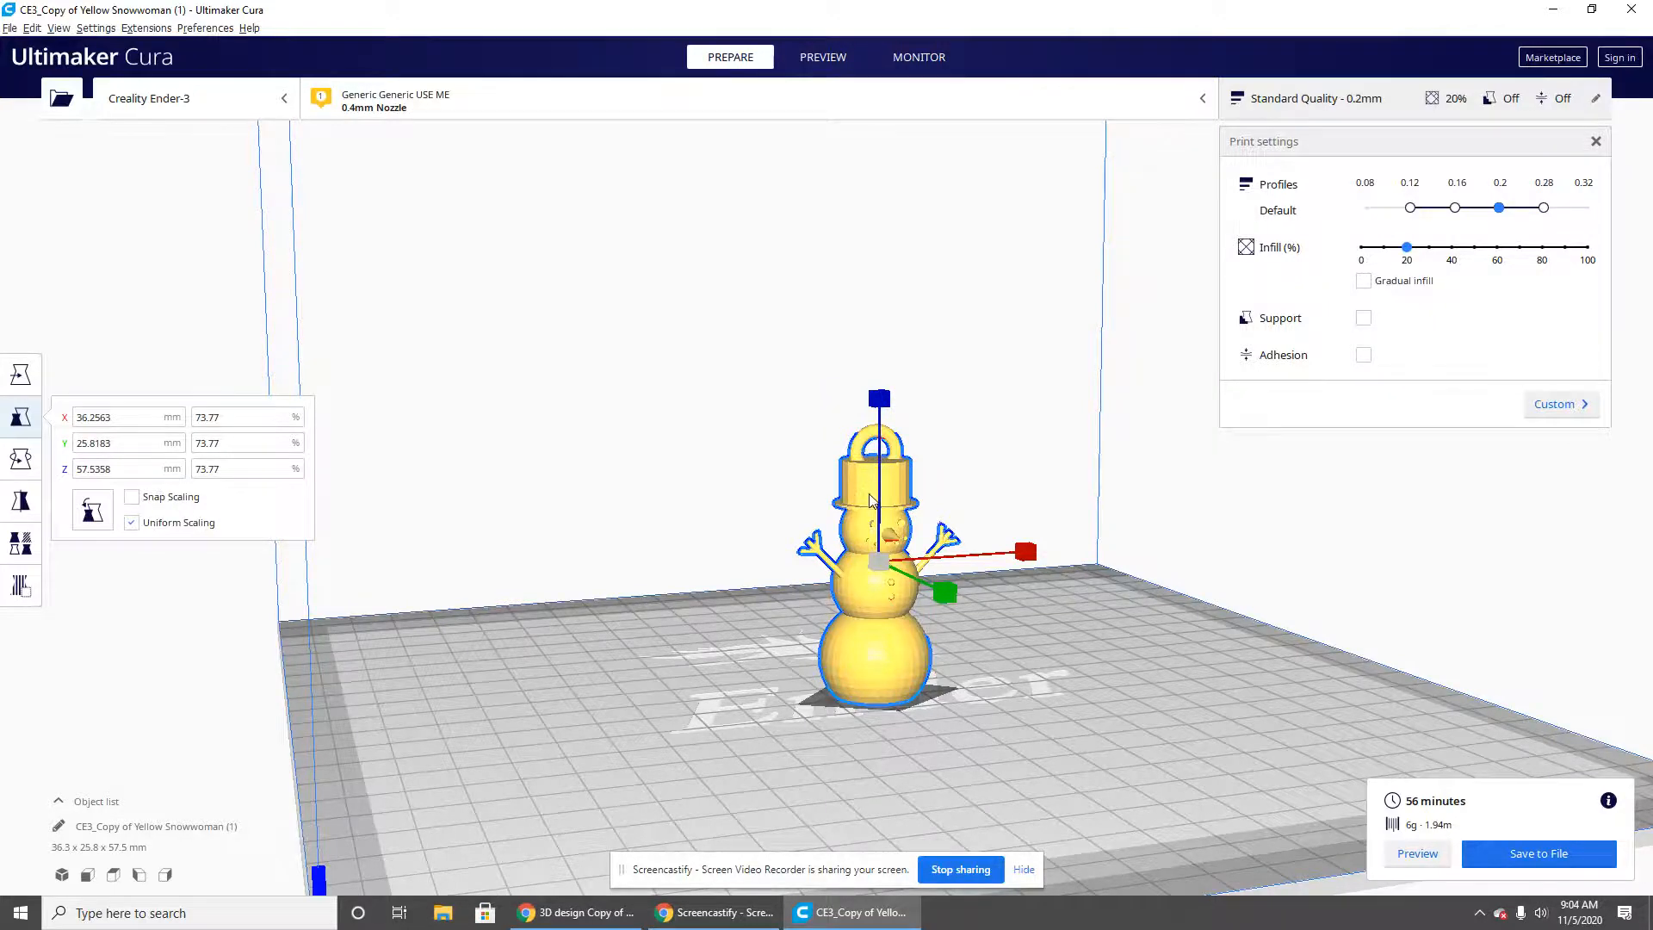
pyautogui.moveTo(871, 497); pyautogui.dragTo(938, 486, button='right')
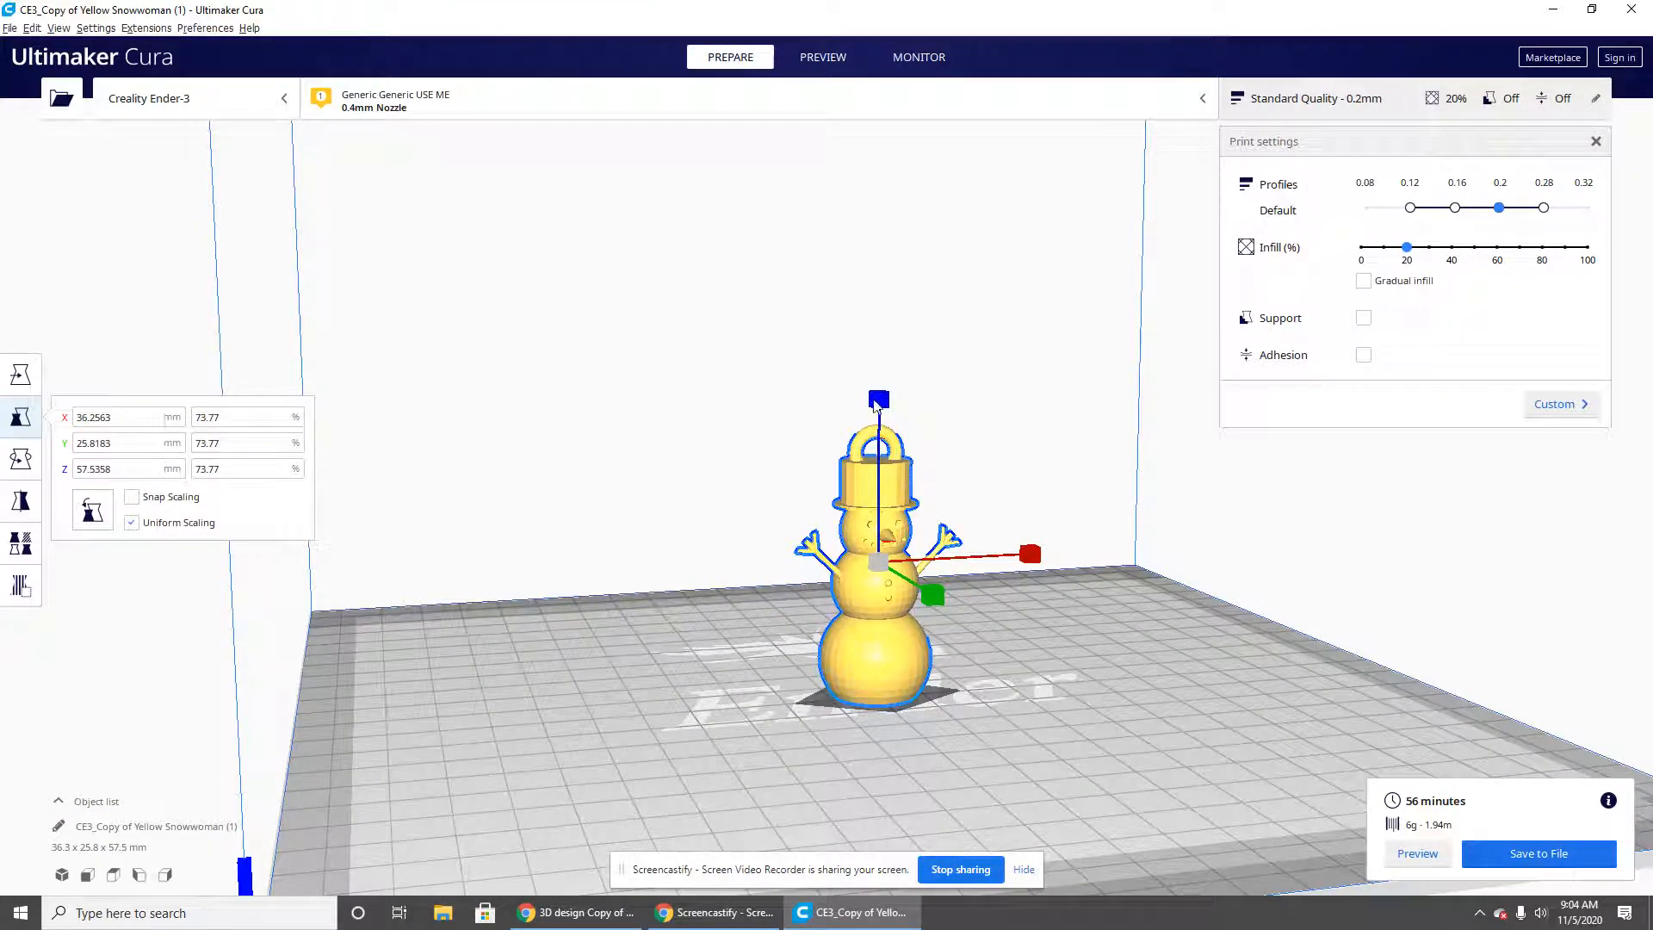
pyautogui.moveTo(711, 523); pyautogui.dragTo(719, 519, button='right')
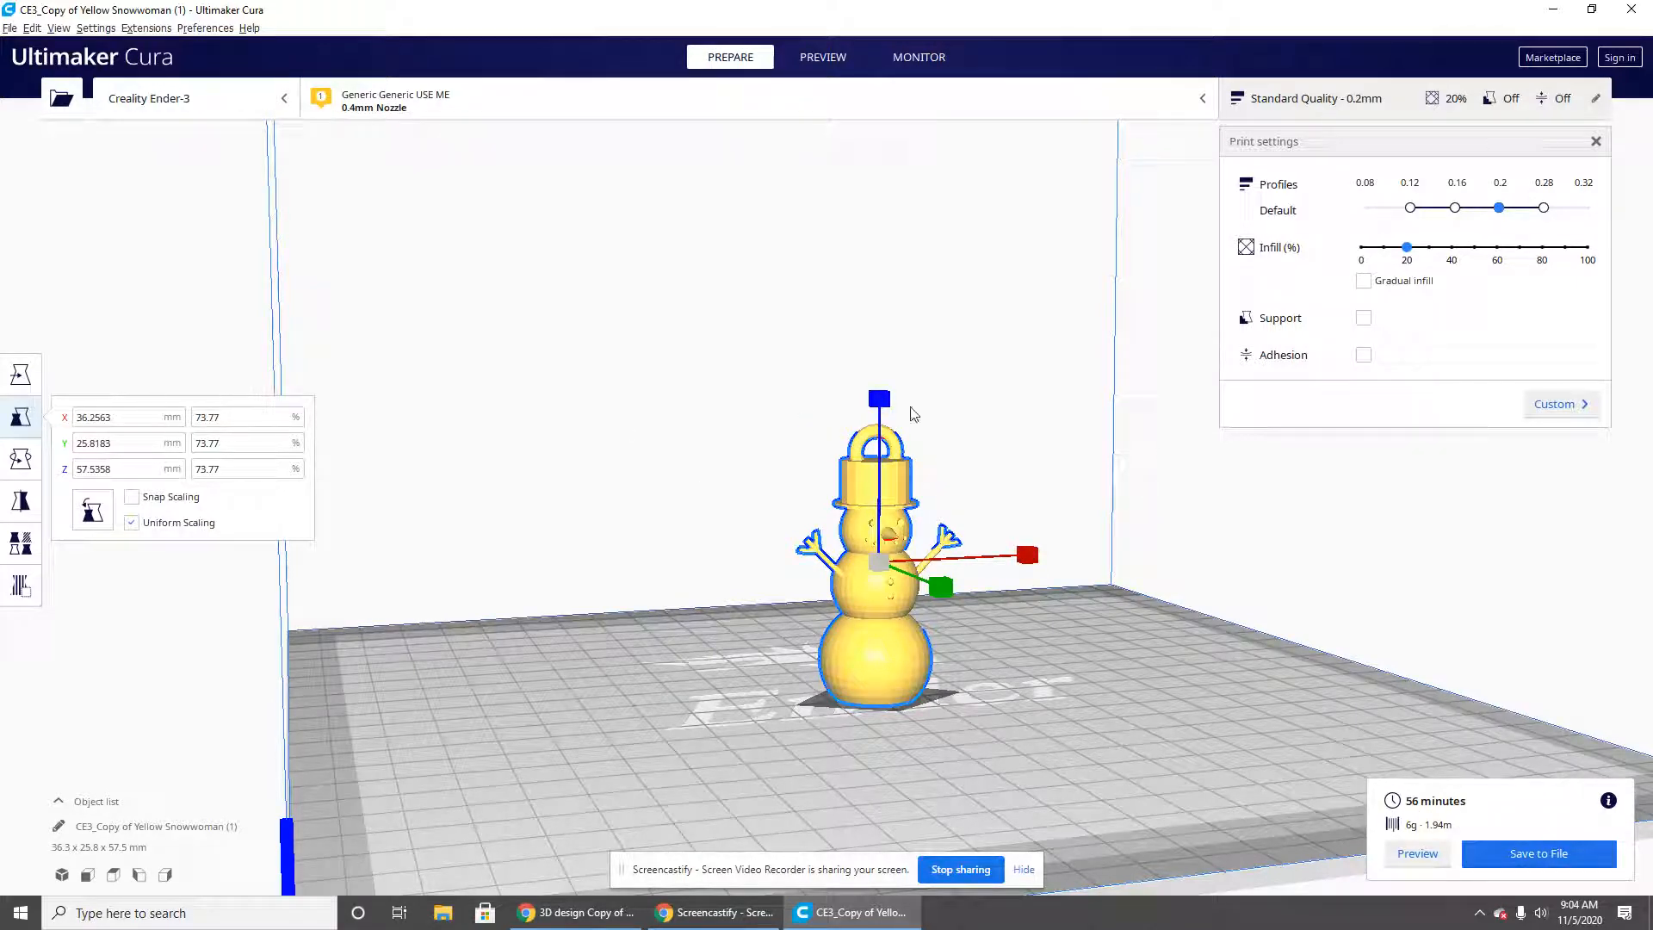
# Scale the snowwoman up uniformly to about 313%, nearly filling the height of the build volume.
pyautogui.moveTo(879, 400); pyautogui.dragTo(884, 377)
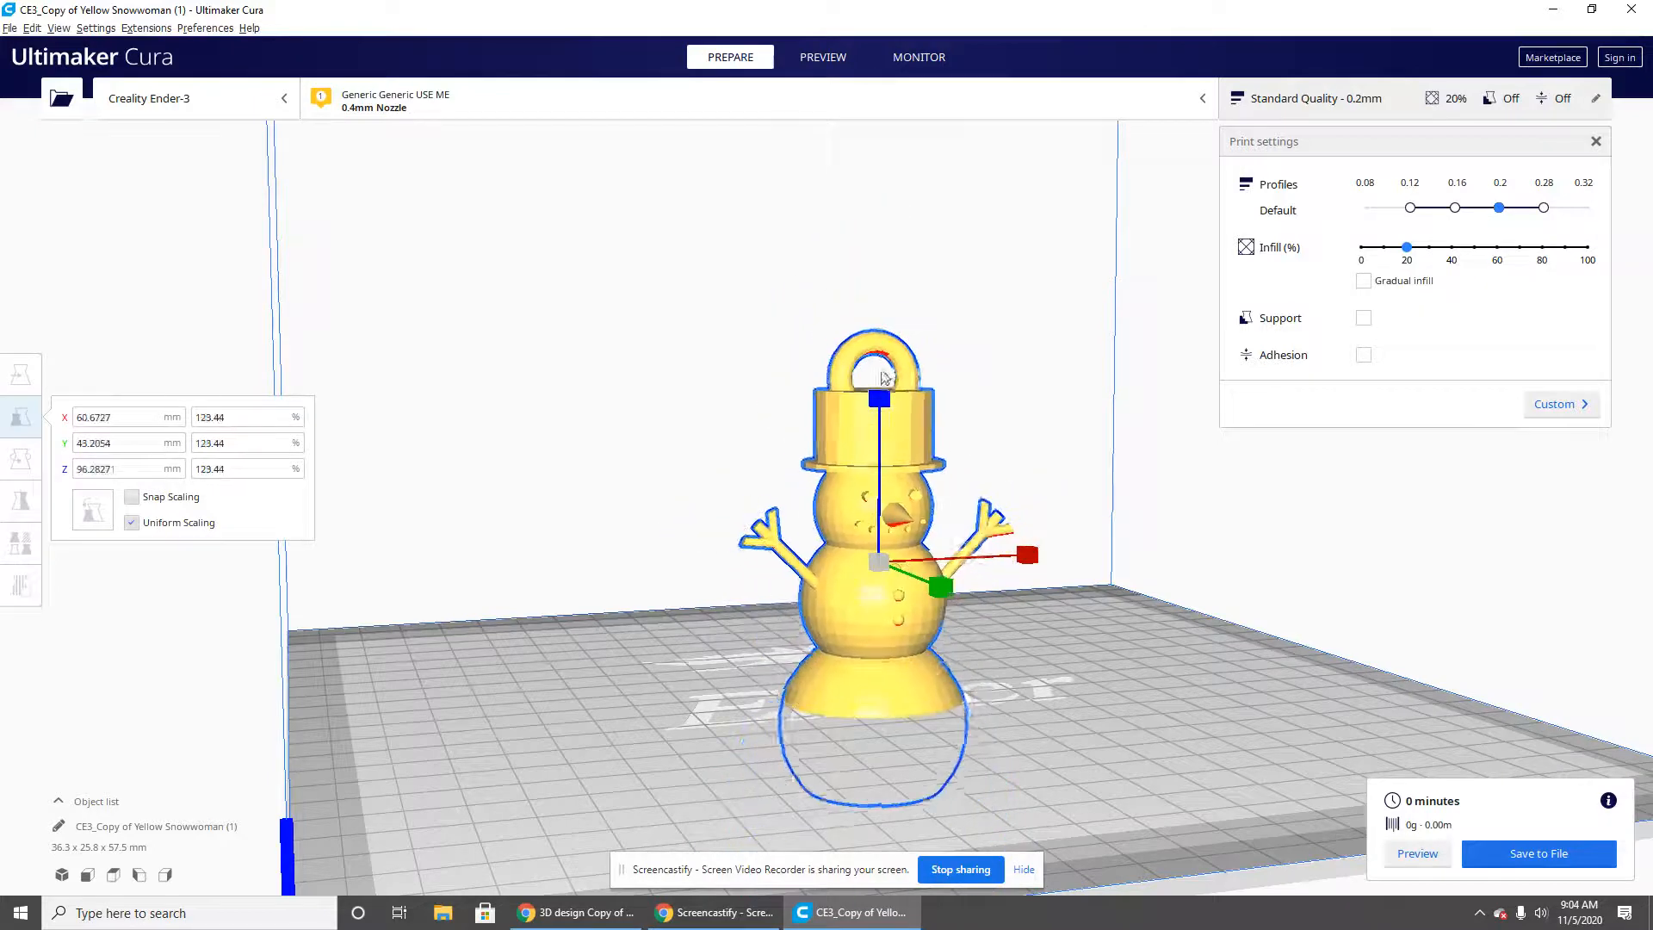
pyautogui.moveTo(882, 307); pyautogui.dragTo(883, 272)
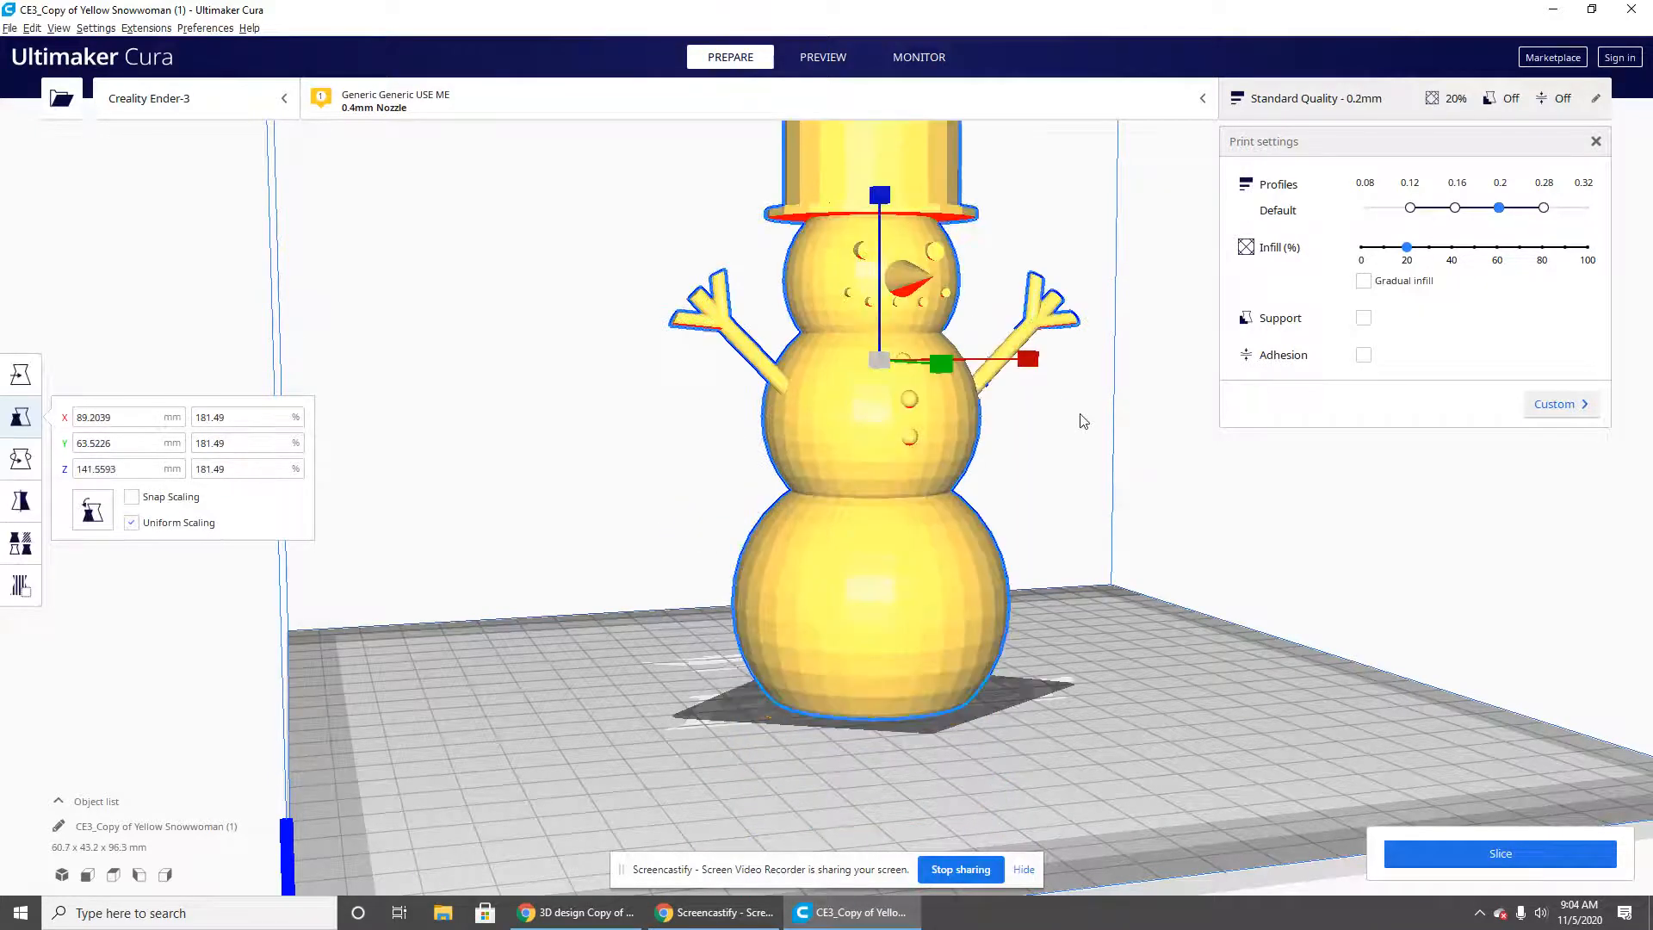
pyautogui.scroll(-10, 1083, 421)
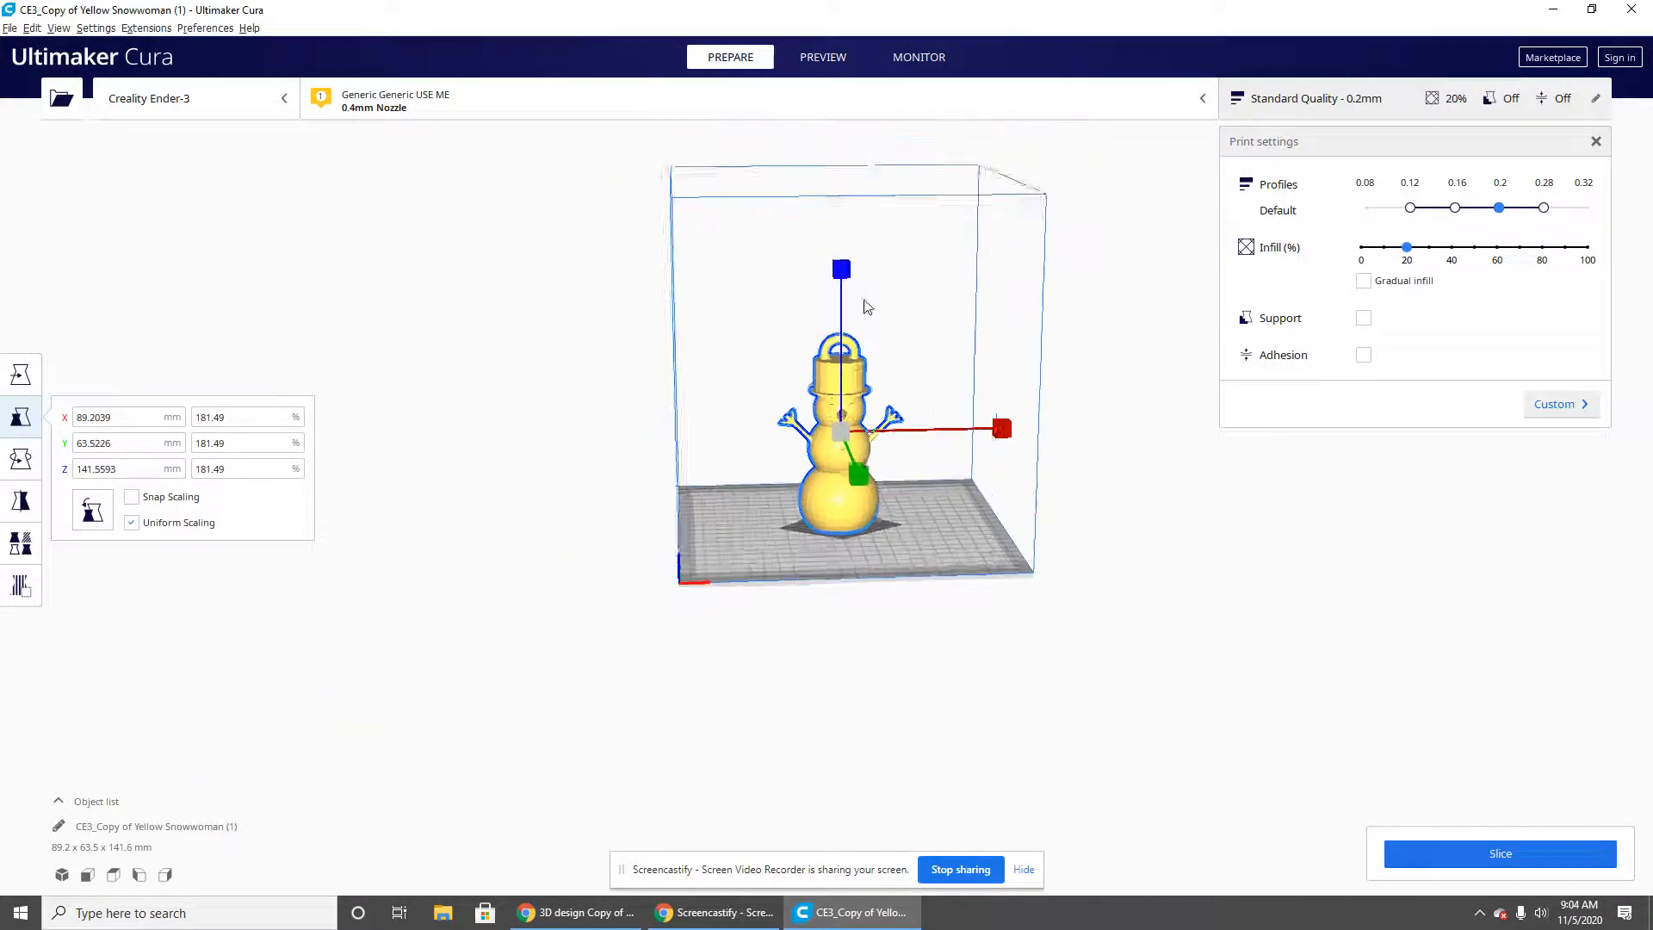
pyautogui.moveTo(841, 271); pyautogui.dragTo(843, 211)
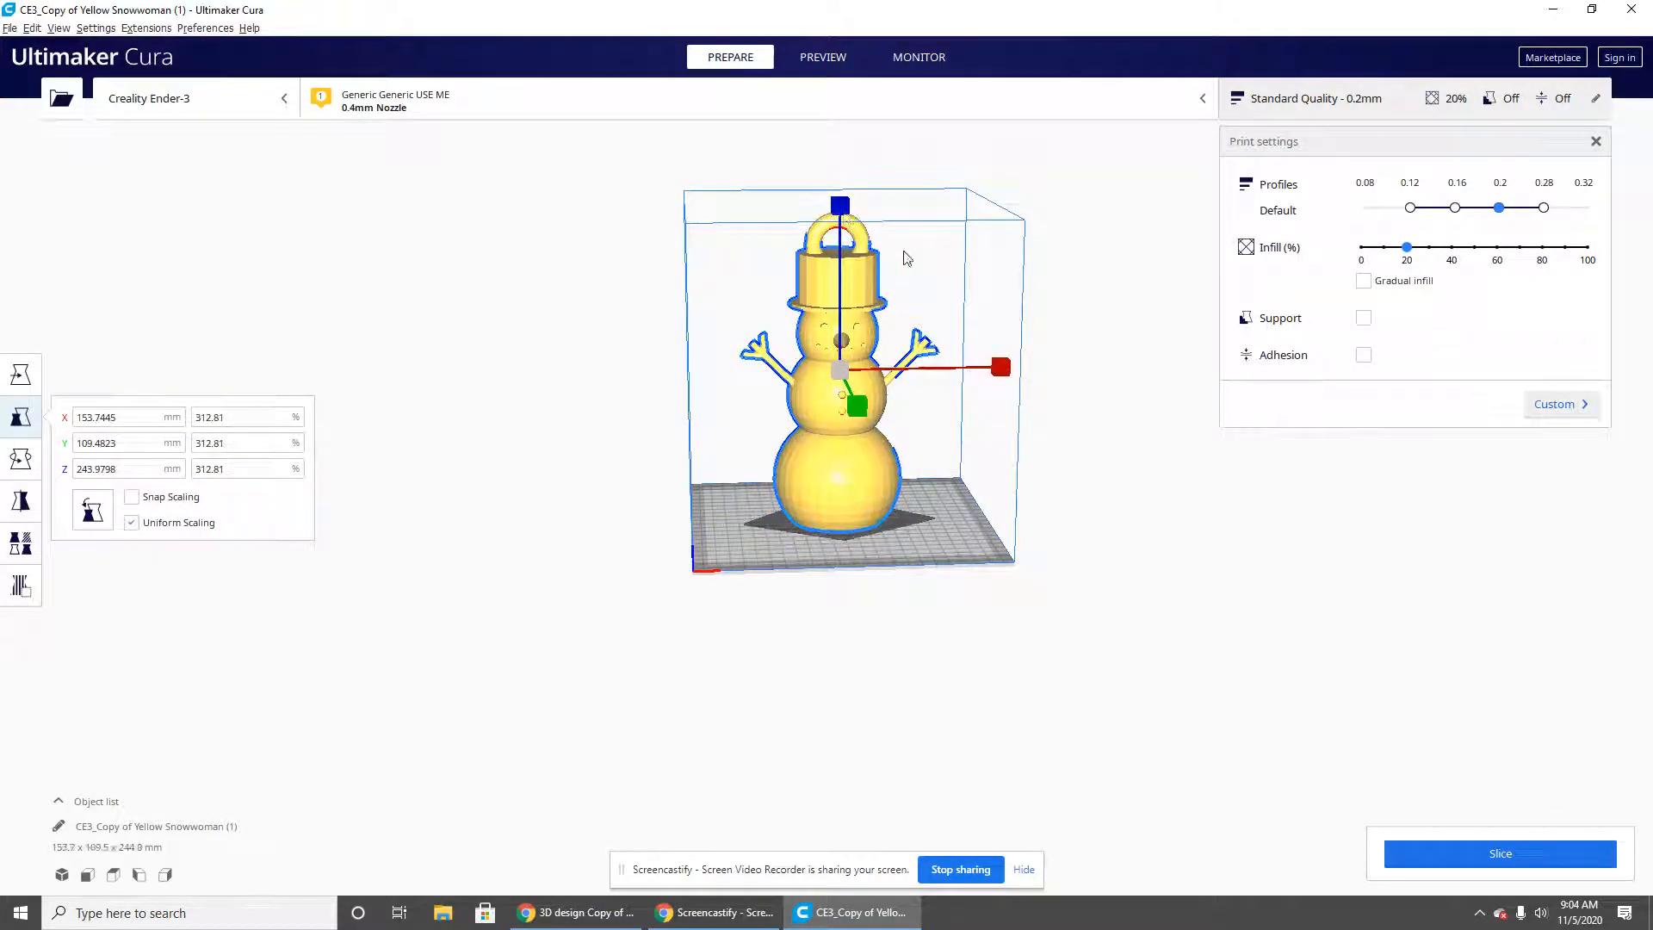
pyautogui.moveTo(904, 251); pyautogui.dragTo(914, 234, button='right')
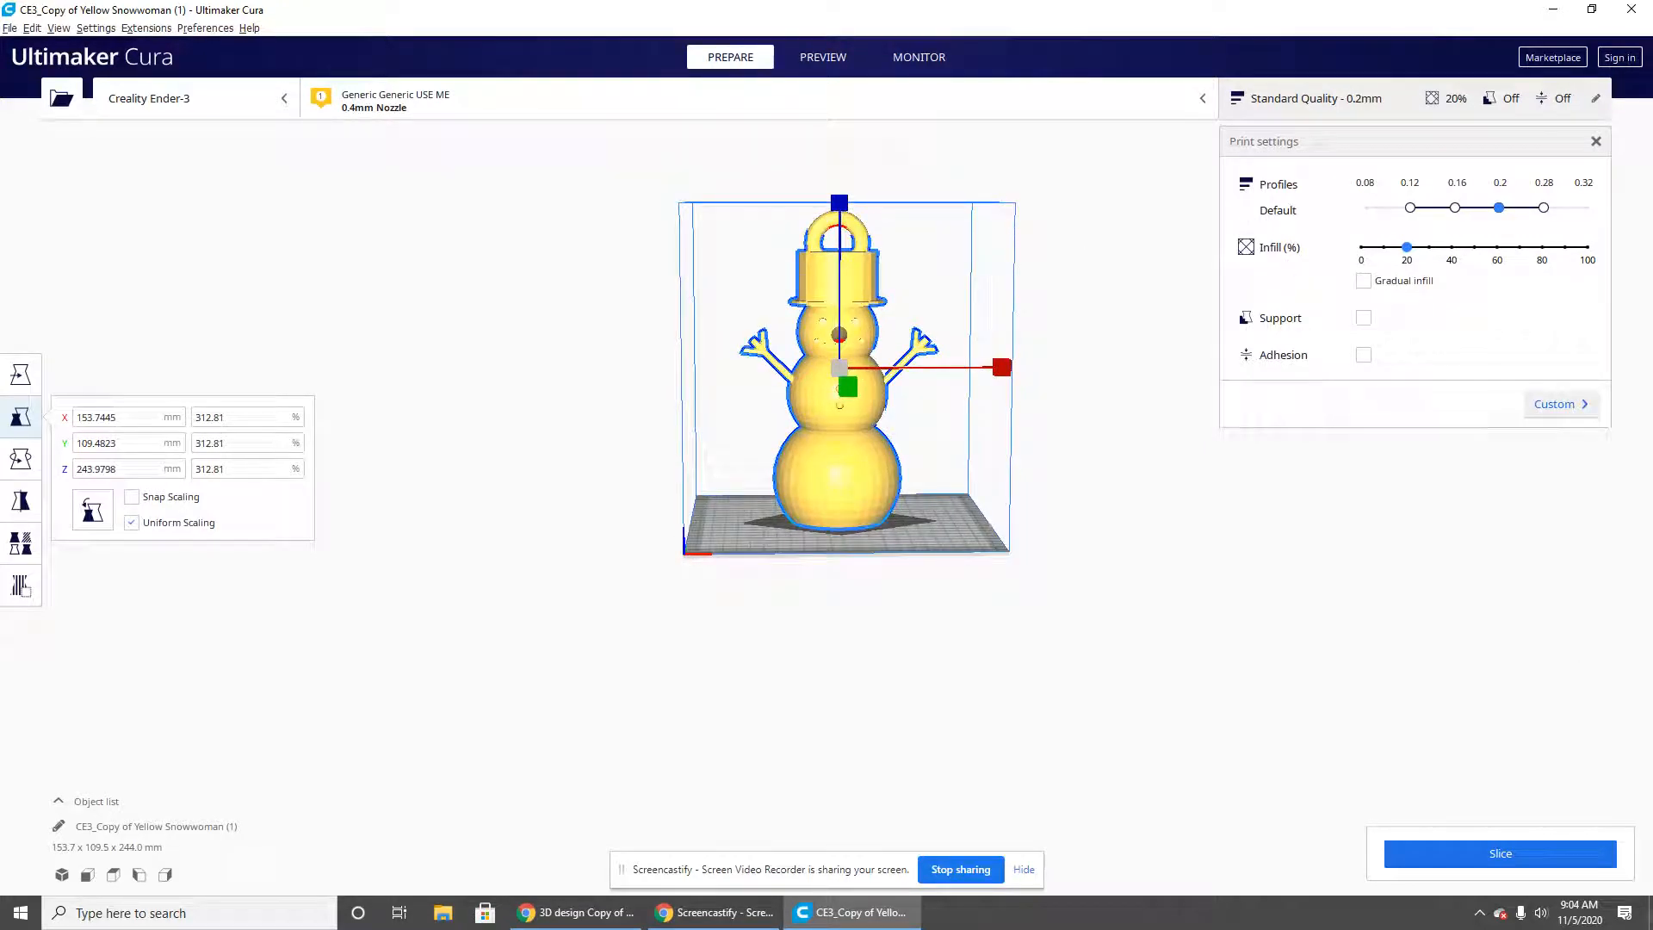
# Set the infill to 100% and the layer height profile to 0.12 mm.
pyautogui.moveTo(1406, 247); pyautogui.dragTo(1612, 254)
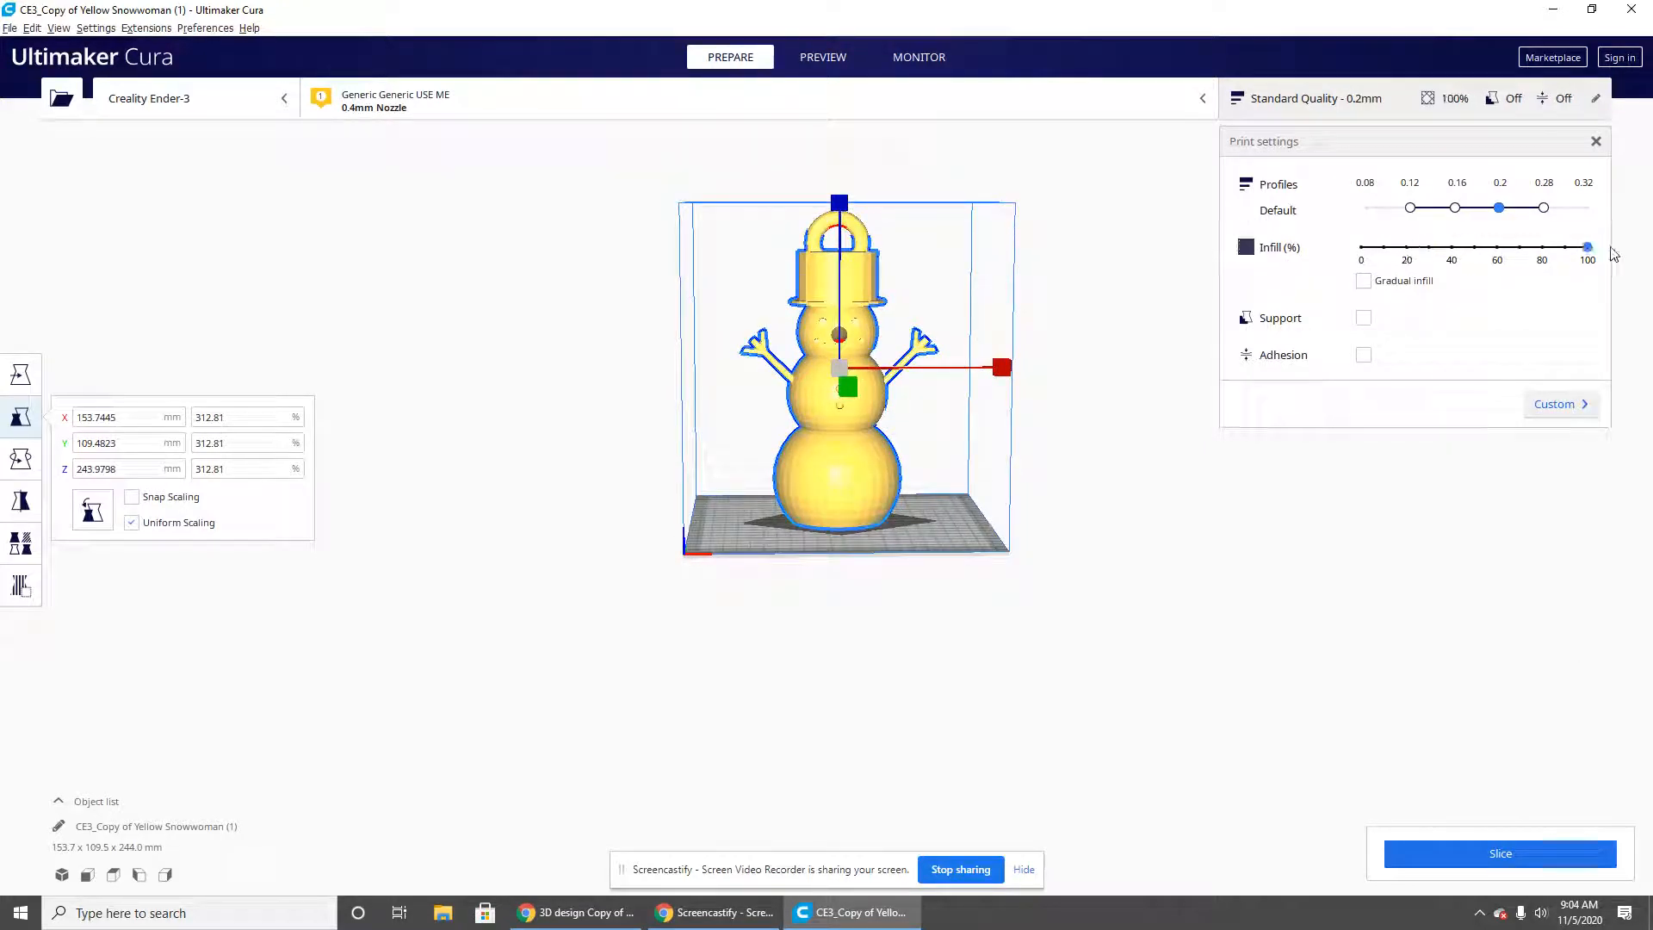
pyautogui.click(1410, 208)
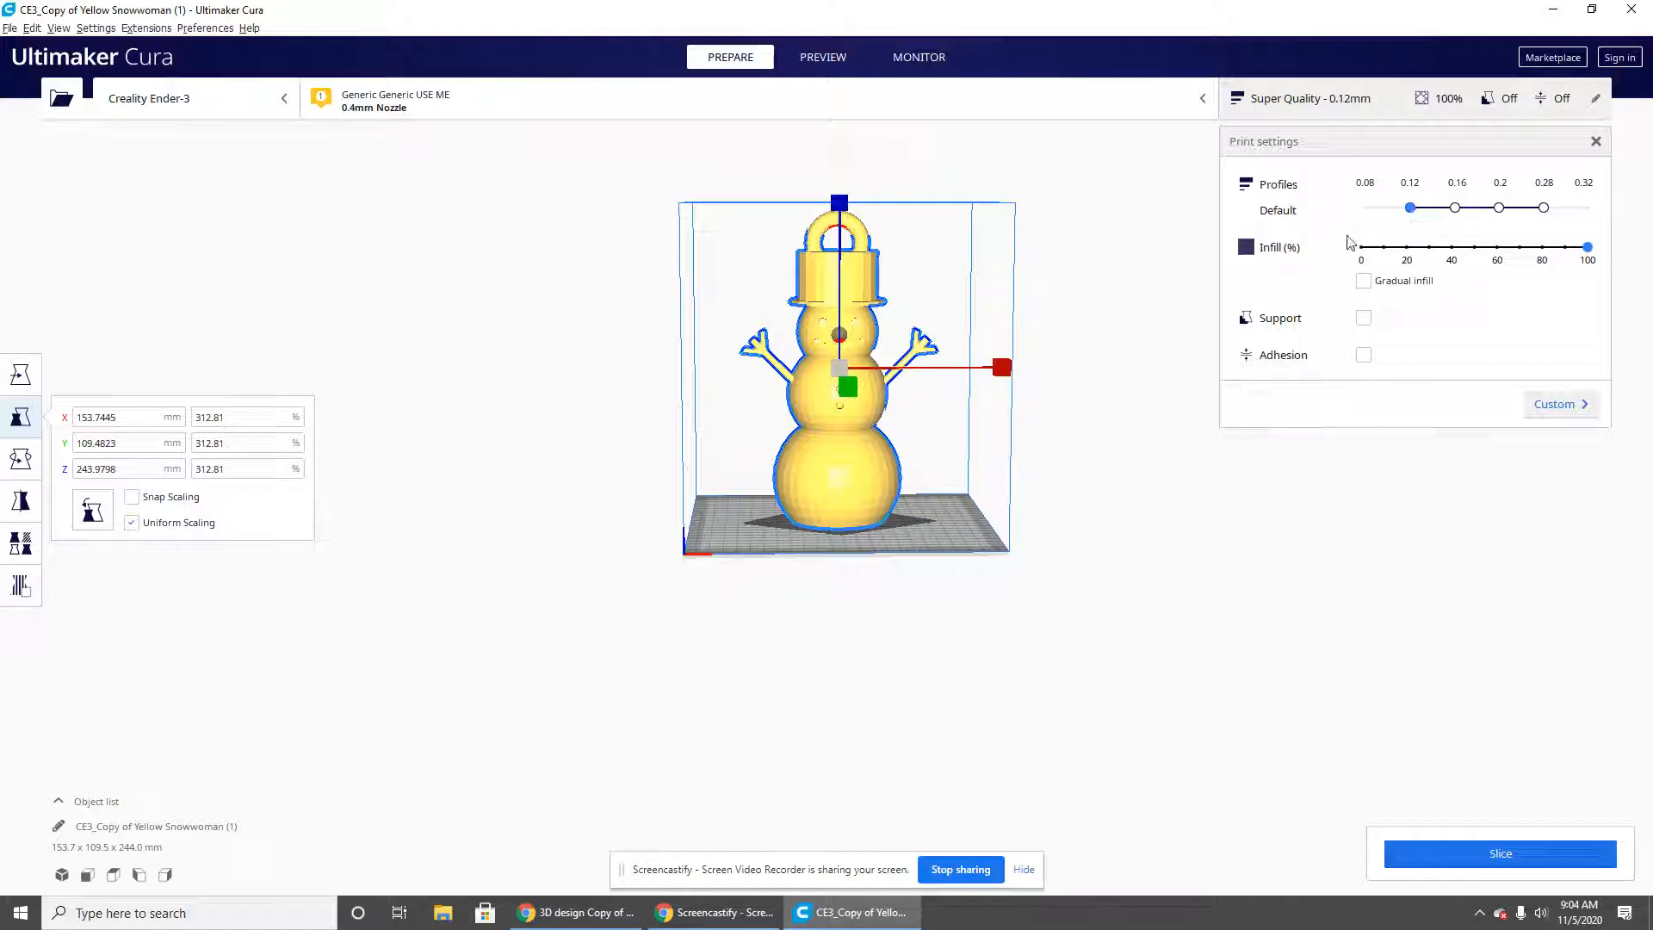
# Slice the enlarged snowwoman at 100% infill and 0.12 mm layer height to get its print time and material estimate.
pyautogui.click(1549, 868)
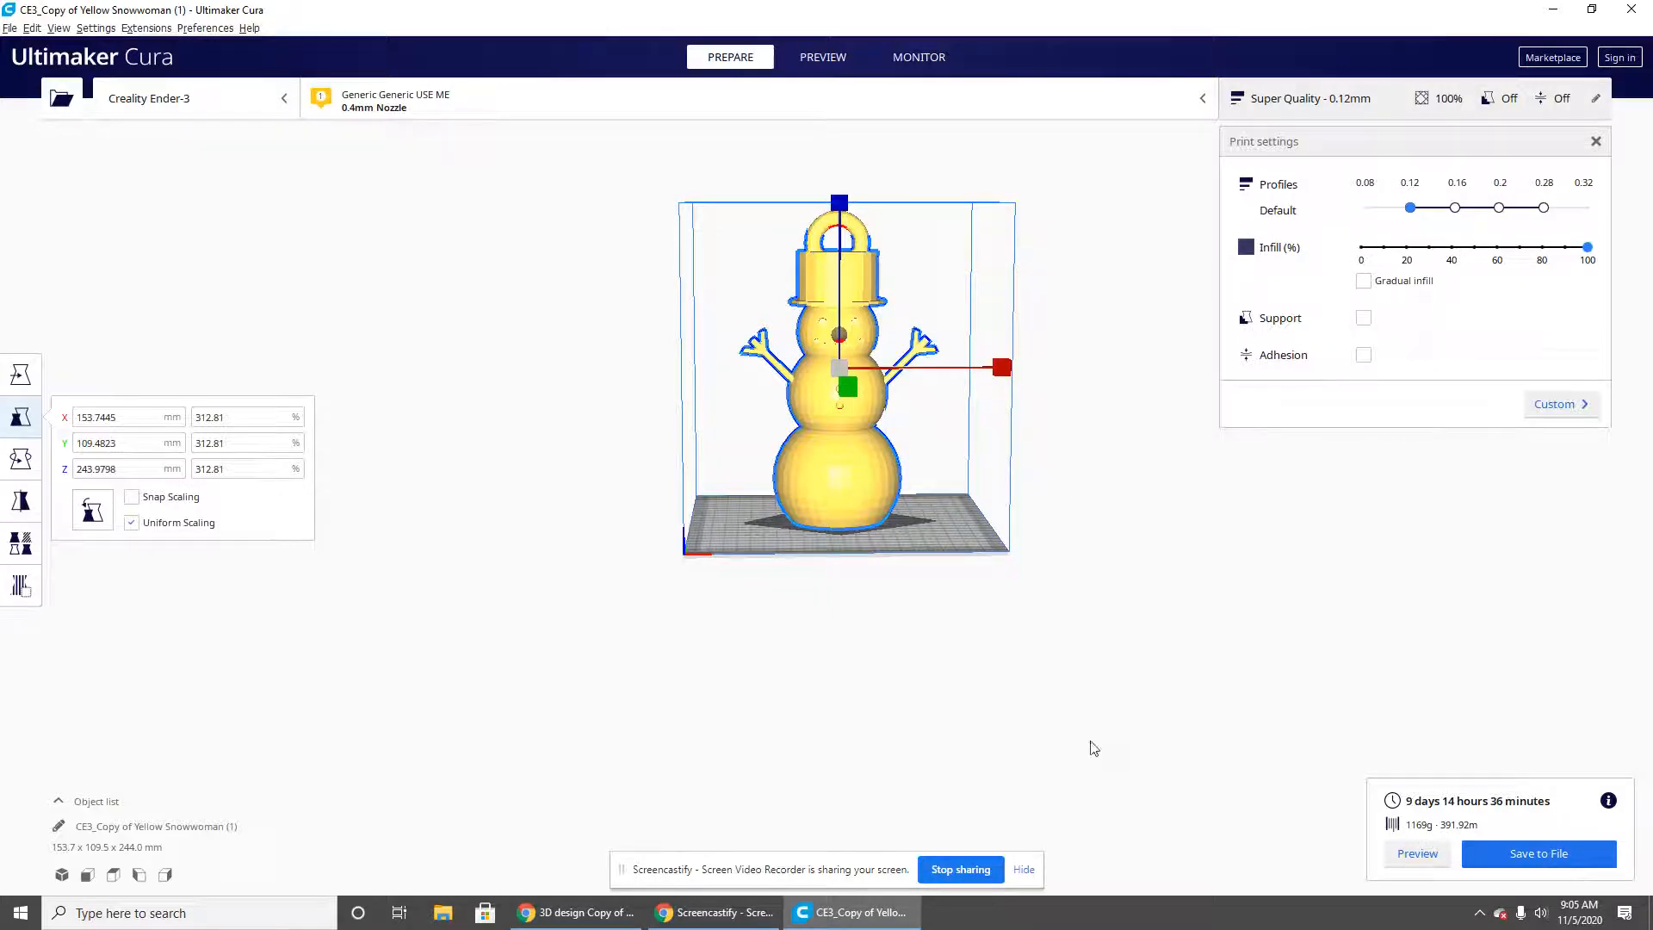
# Undo the enlargement to bring the snowwoman back to about 74% scale, and reselect the model.
pyautogui.hotkey('ctrl', 'z')
pyautogui.hotkey('ctrl', 'z')
pyautogui.hotkey('ctrl', 'z')
pyautogui.hotkey('ctrl', 'z')
pyautogui.hotkey('ctrl', 'z')
pyautogui.hotkey('ctrl', 'z')
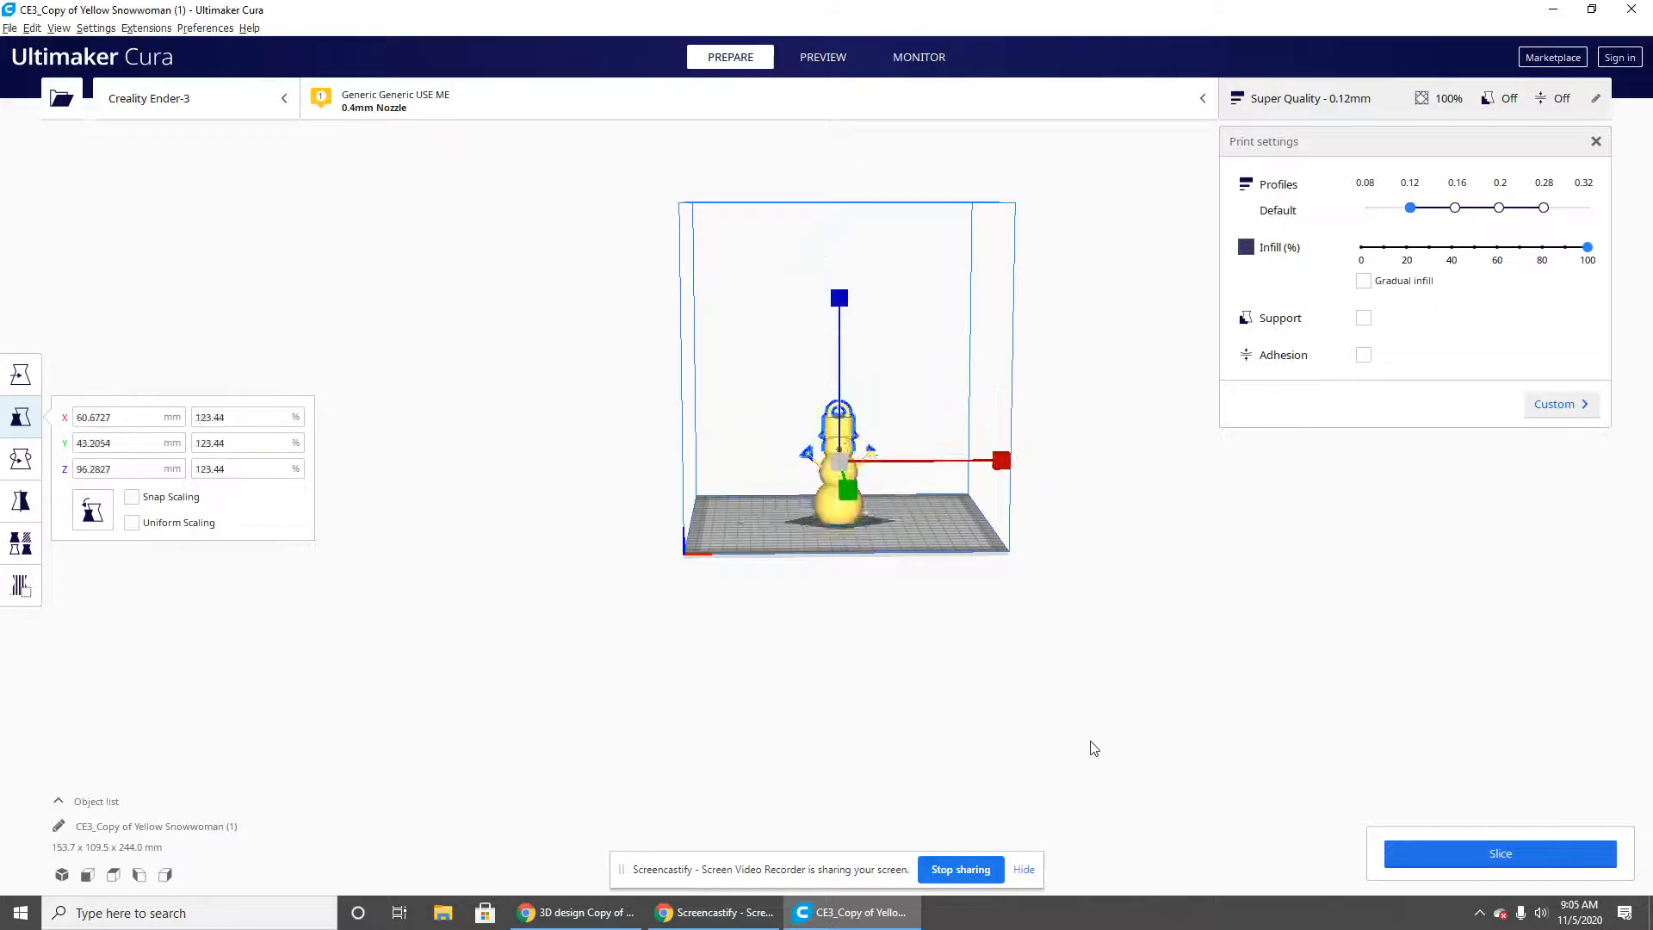
pyautogui.hotkey('ctrl', 'z')
pyautogui.click(1087, 719)
pyautogui.scroll(6, 949, 558)
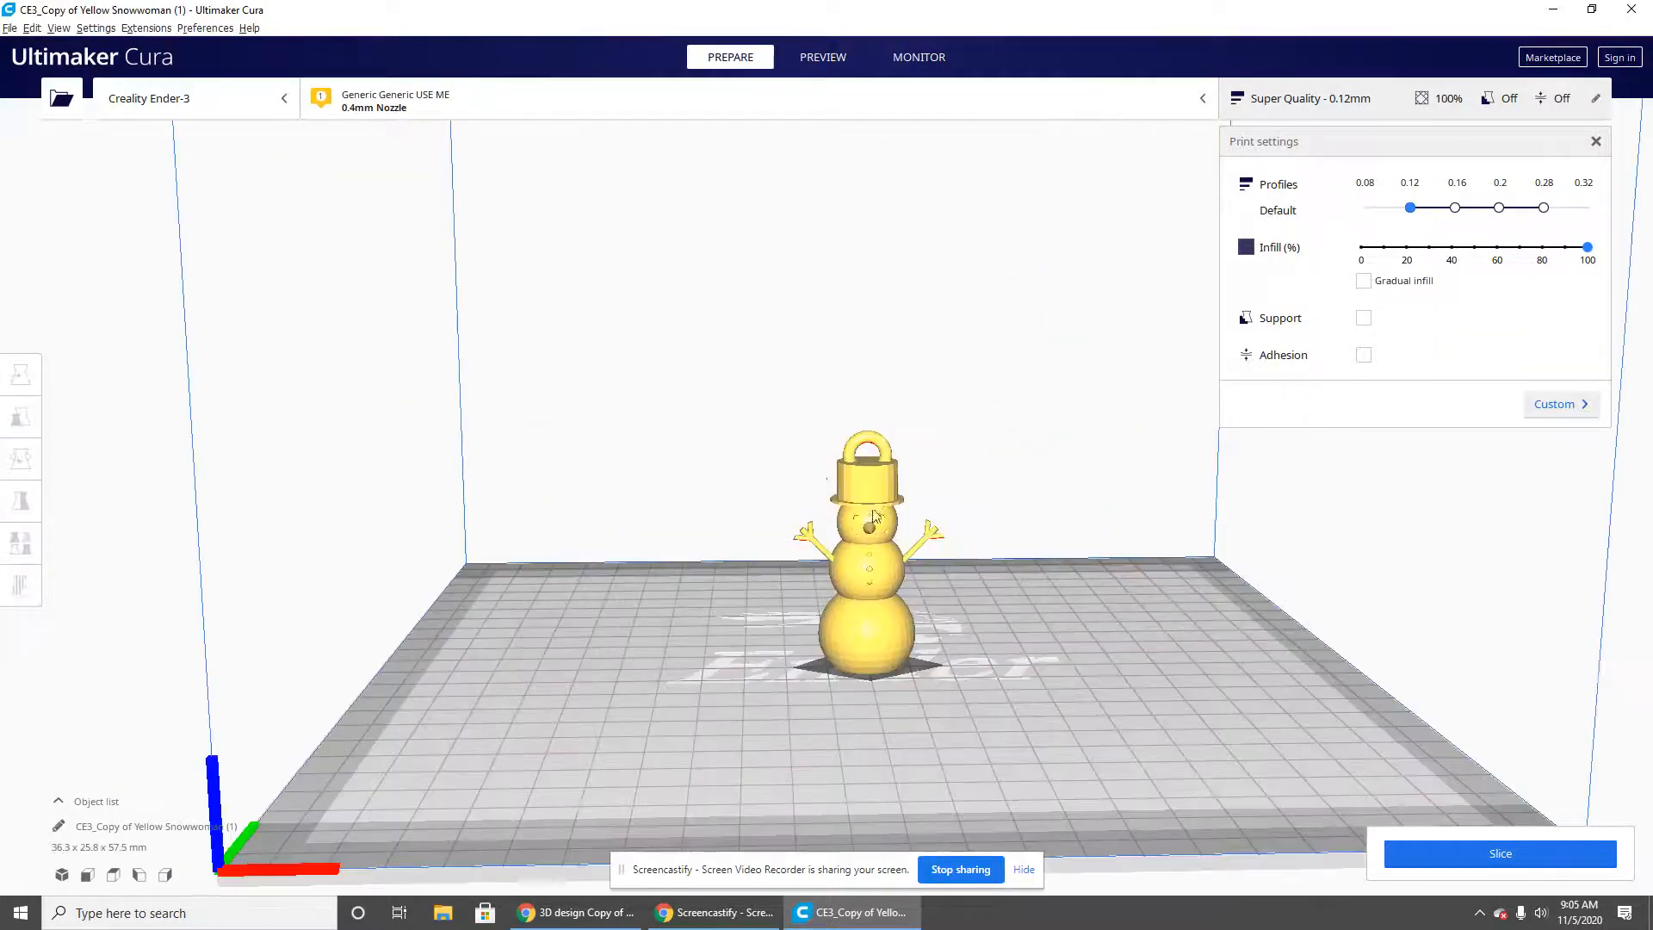
pyautogui.click(874, 514)
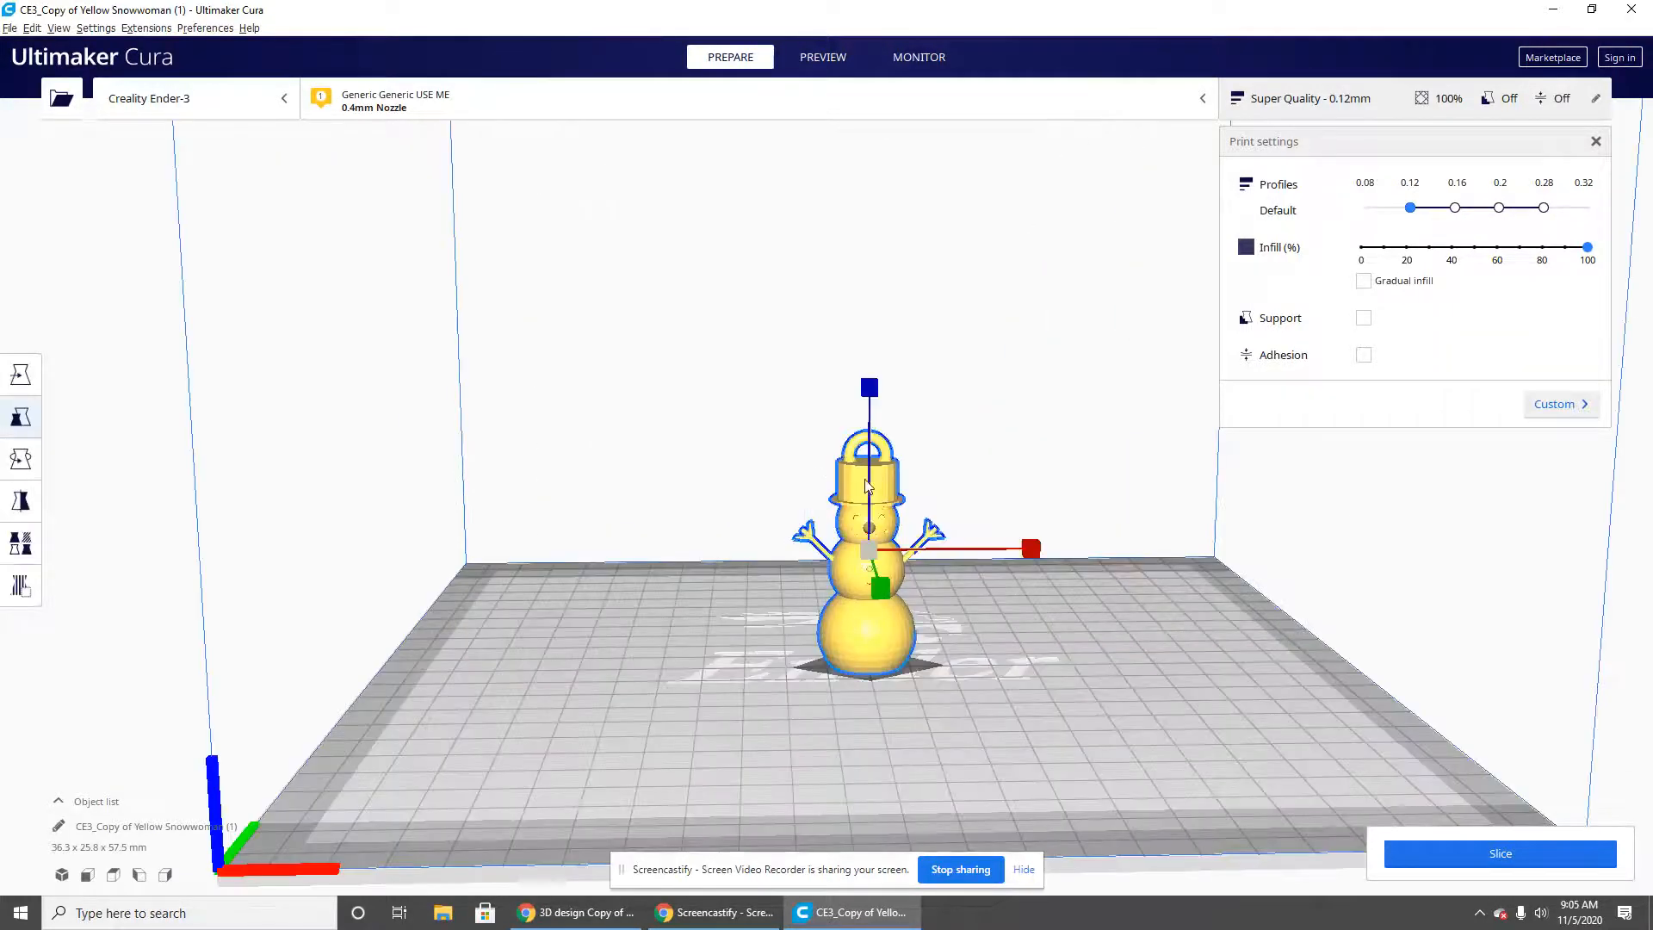
# Set the layer height profile to 0.2 mm and the infill to 20%, and slice the snowwoman without adhesion.
pyautogui.click(1499, 208)
pyautogui.moveTo(1587, 247); pyautogui.dragTo(1405, 250)
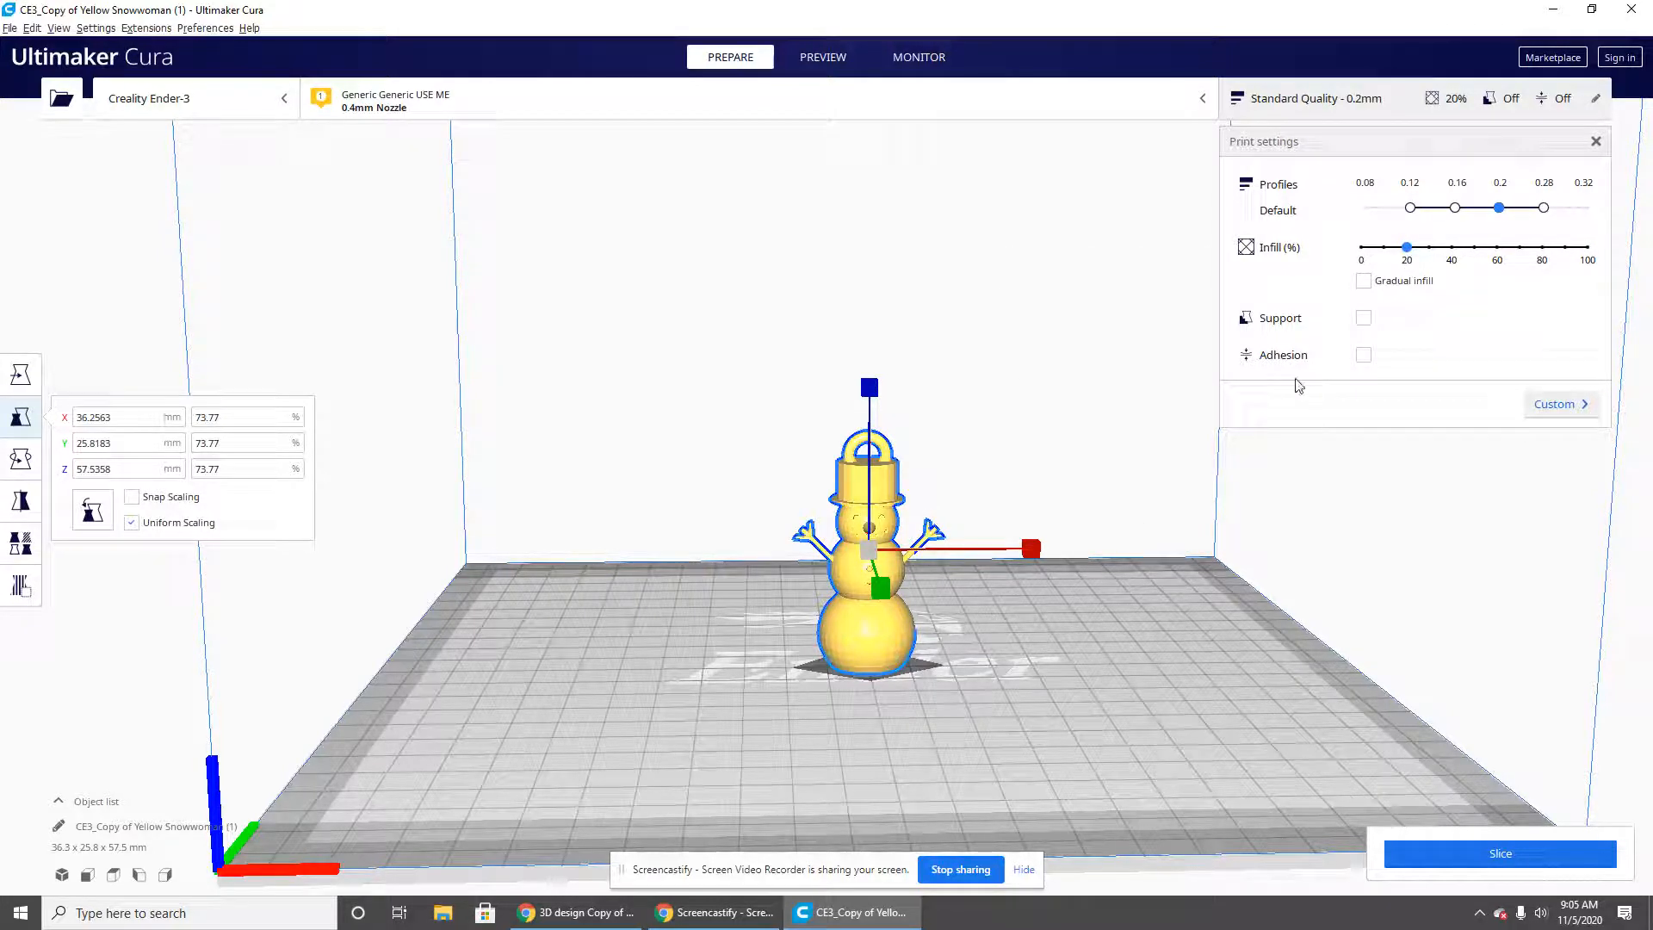
pyautogui.click(1363, 354)
pyautogui.click(1444, 852)
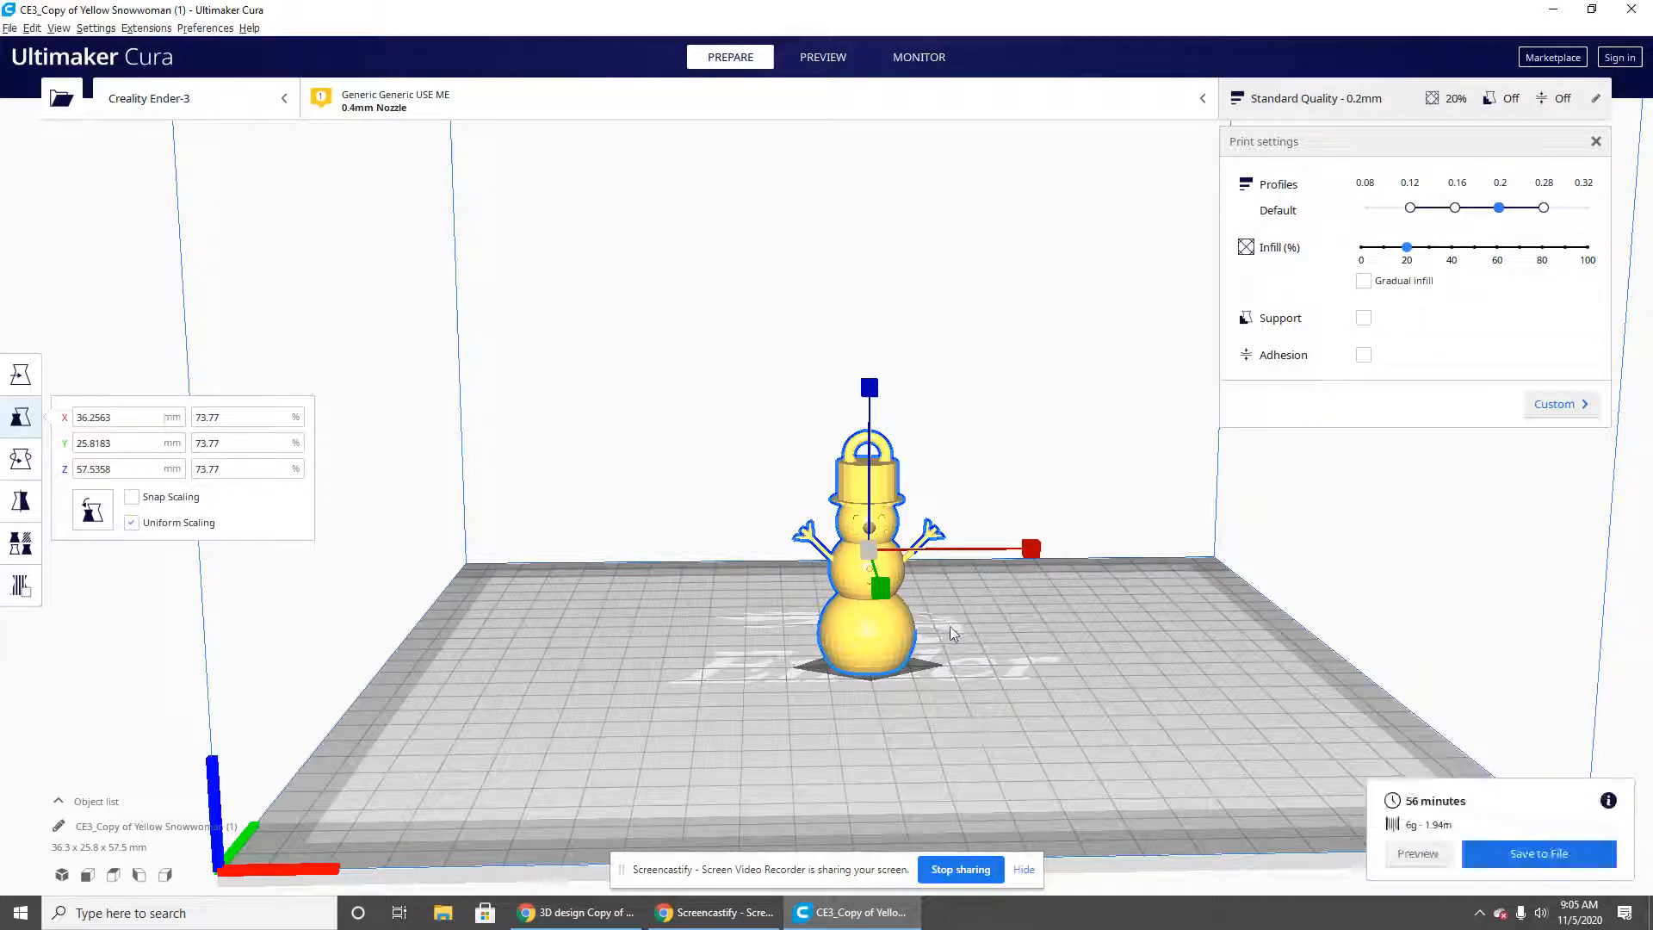
# Enable build plate adhesion and slice the snowwoman again.
pyautogui.click(1364, 355)
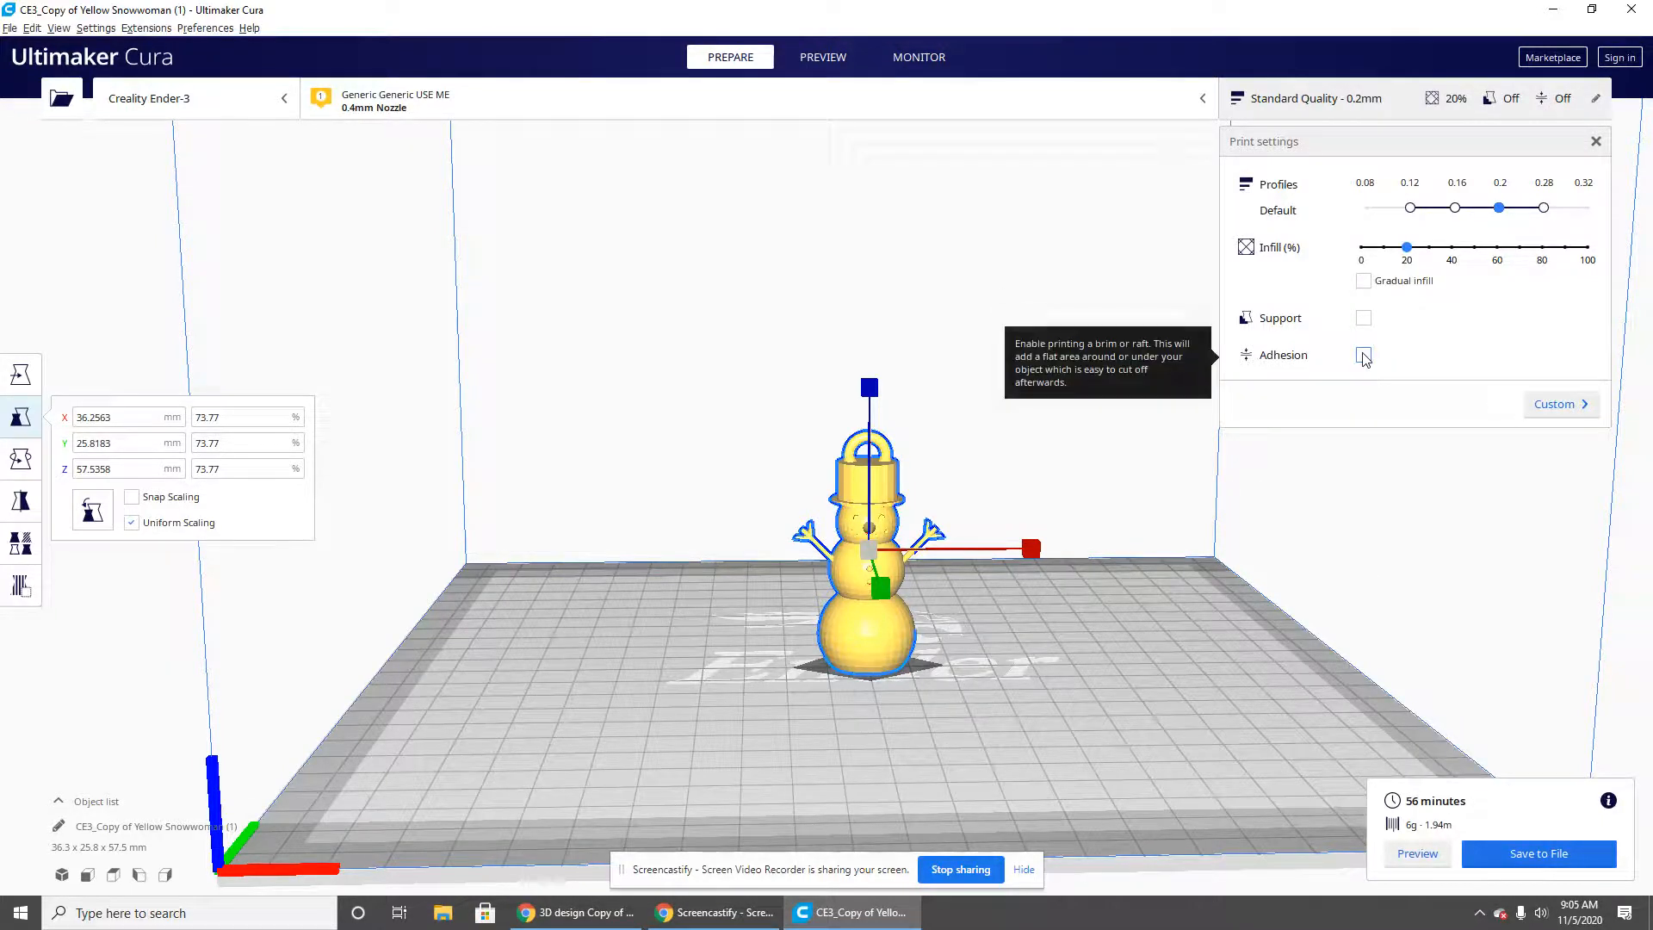
pyautogui.click(1478, 852)
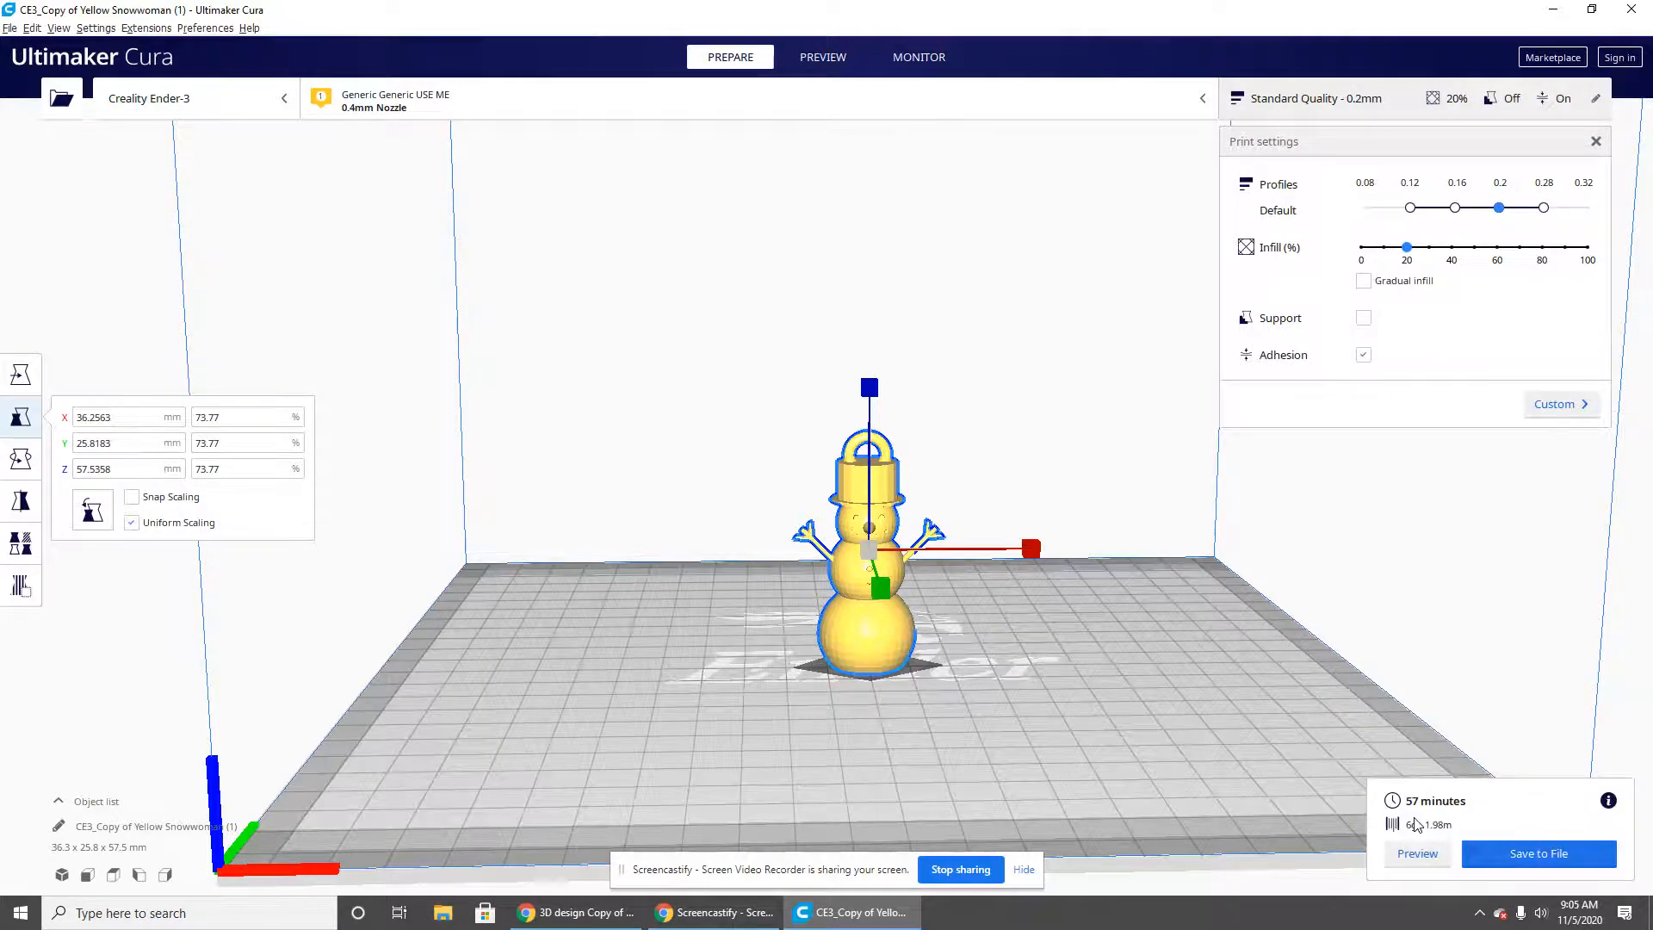
# Examine the snowwoman's base and its contact with the build plate from several angles.
pyautogui.moveTo(855, 693); pyautogui.dragTo(854, 688, button='right')
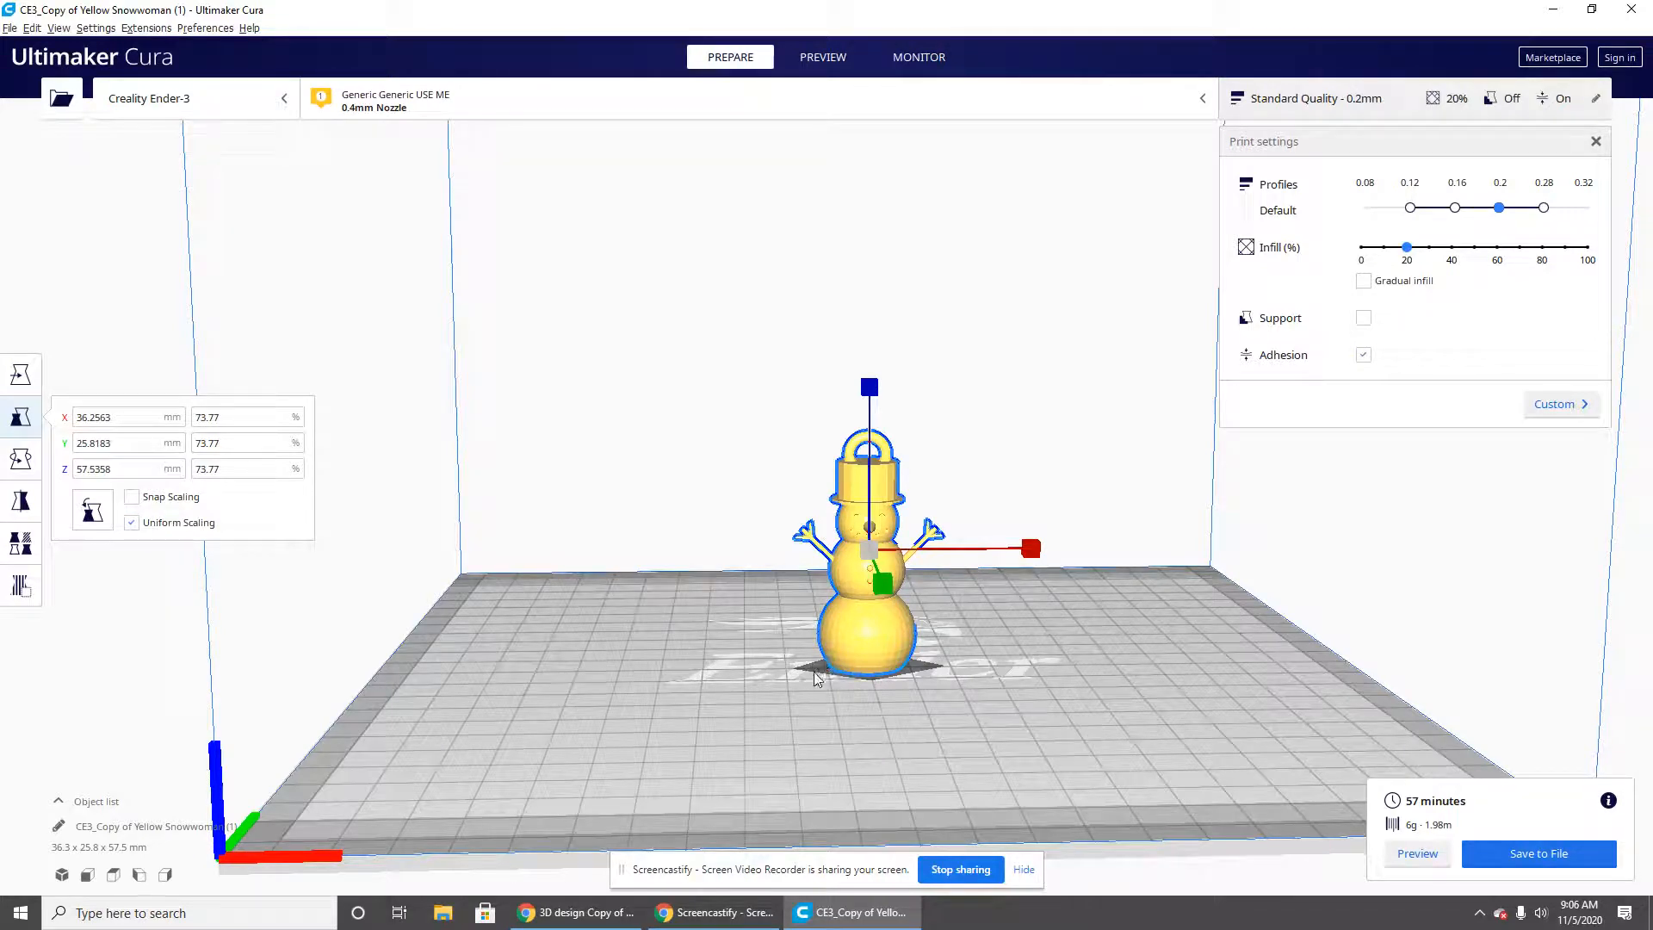
pyautogui.moveTo(820, 671)
pyautogui.mouseDown(button='right')
pyautogui.moveTo(819, 694)
pyautogui.moveTo(863, 741)
pyautogui.moveTo(825, 650)
pyautogui.mouseUp(button='right')
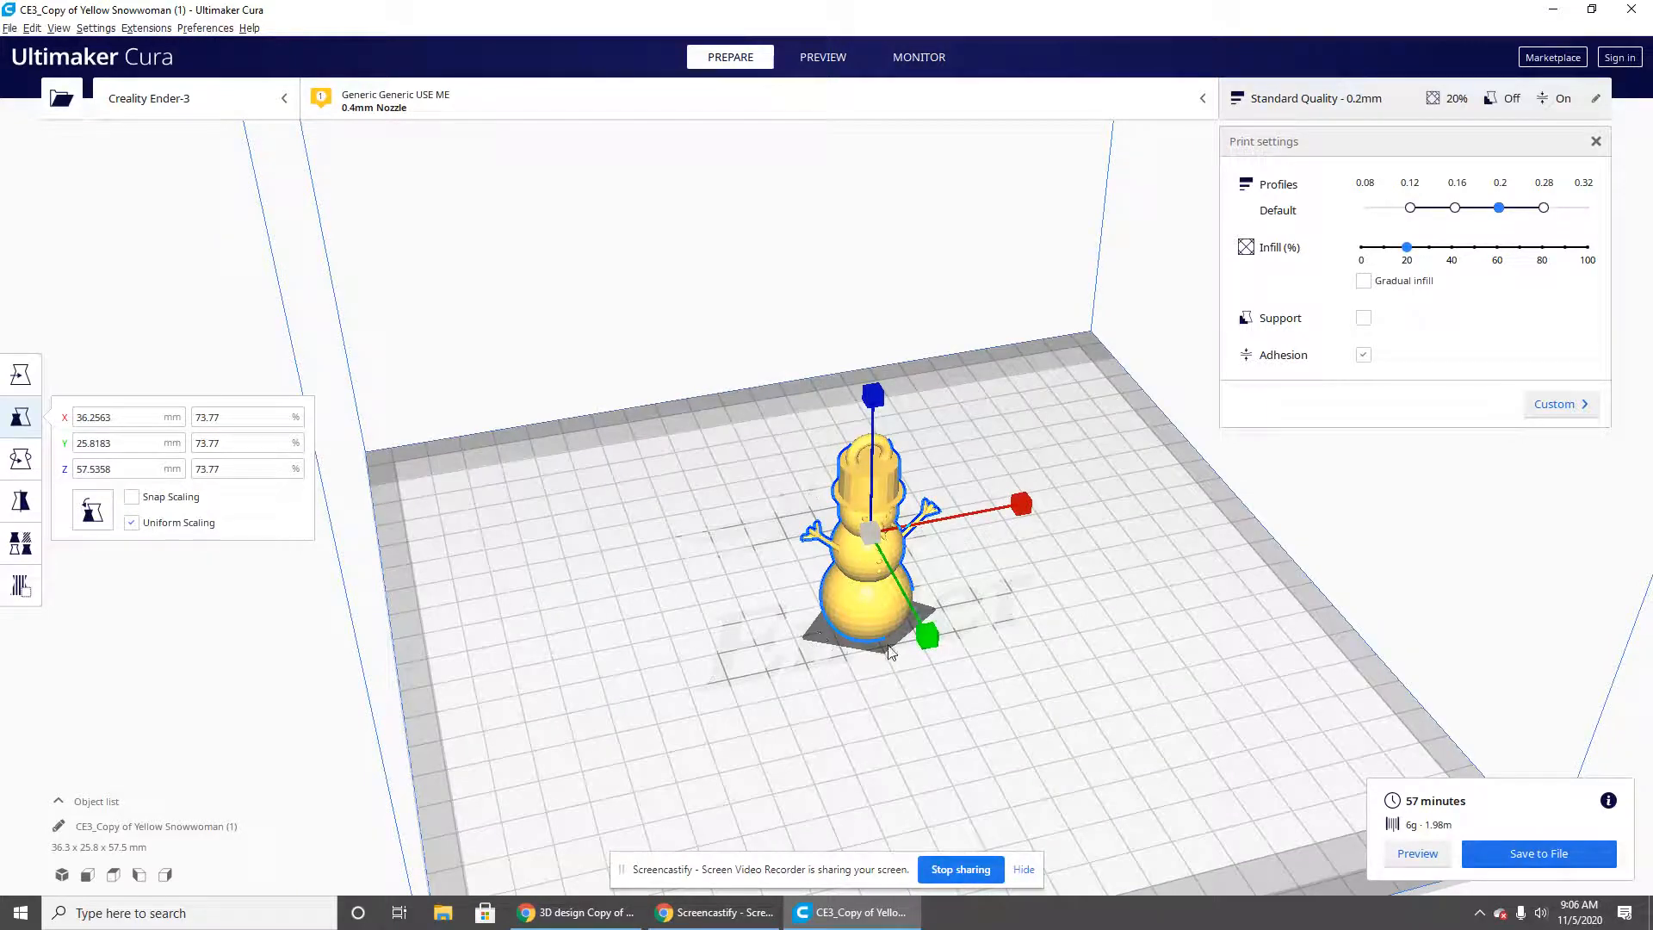
pyautogui.moveTo(866, 628); pyautogui.dragTo(782, 525, button='right')
pyautogui.scroll(2, 916, 631)
pyautogui.moveTo(916, 636); pyautogui.dragTo(947, 747, button='right')
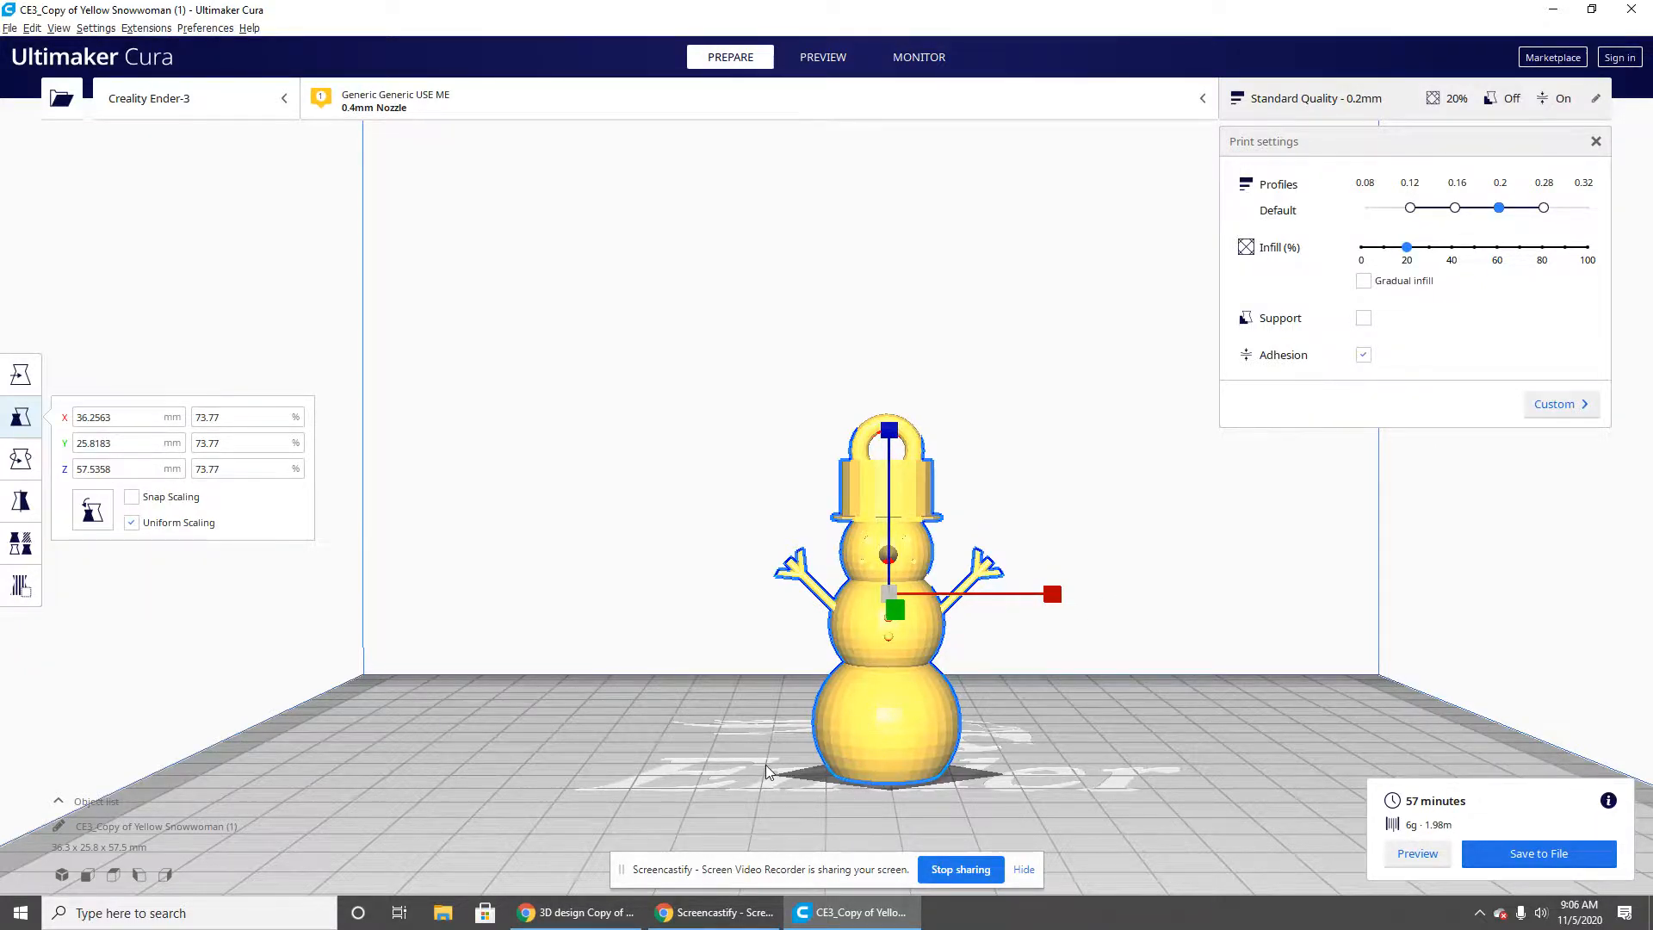
pyautogui.moveTo(710, 714); pyautogui.dragTo(1176, 720, button='right')
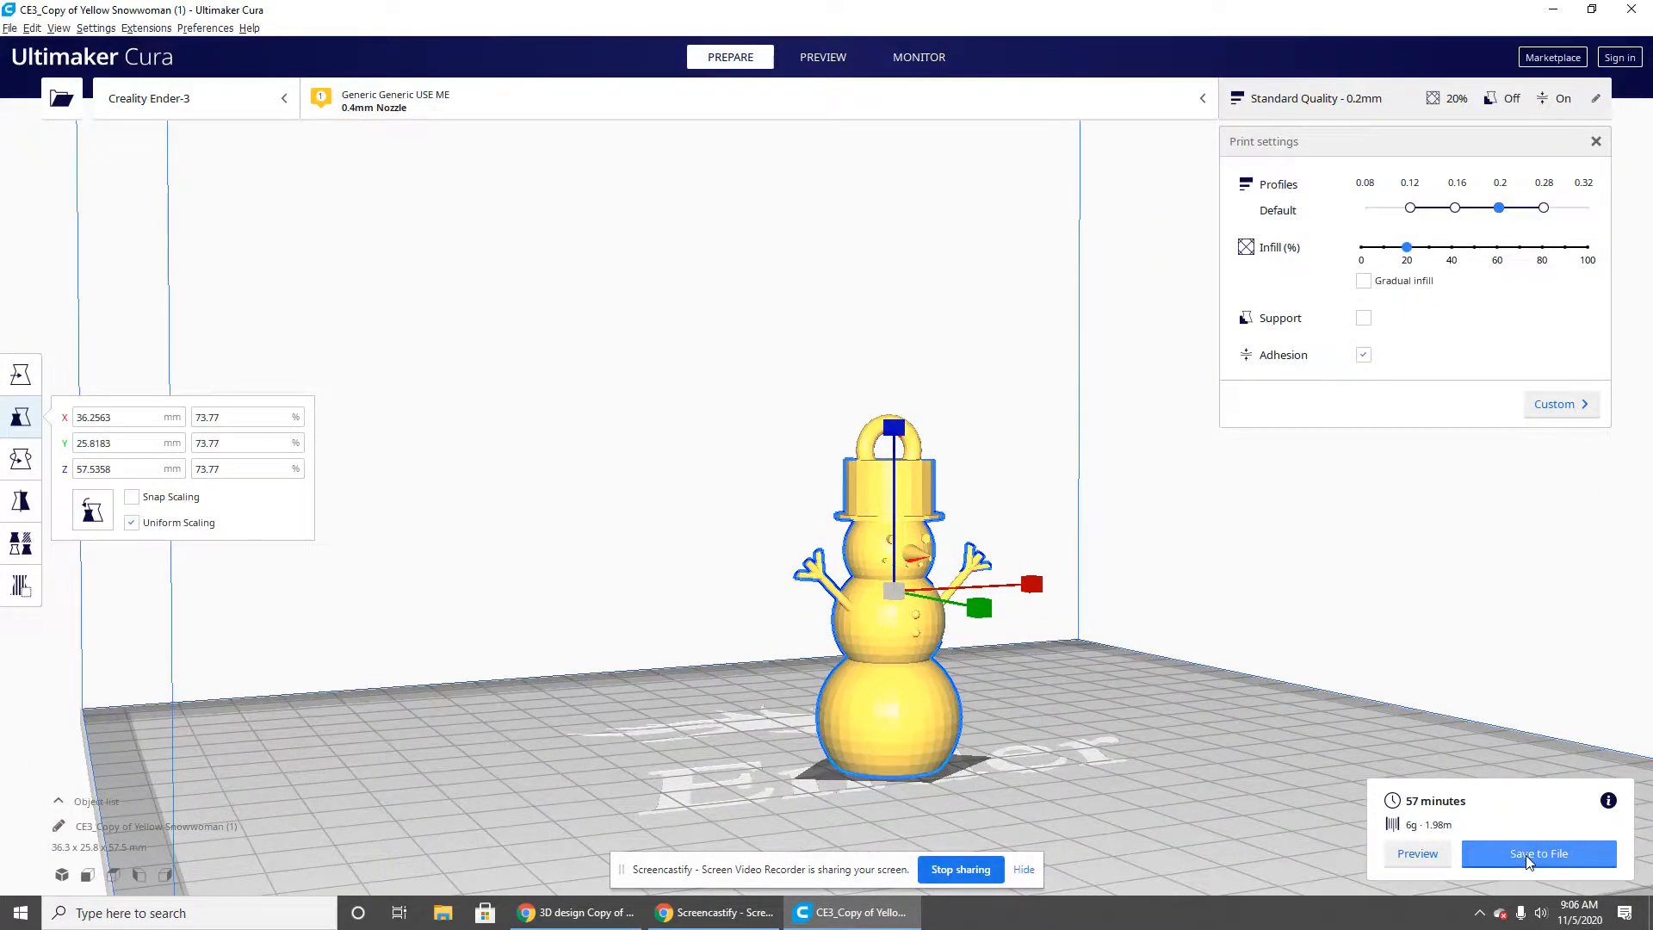